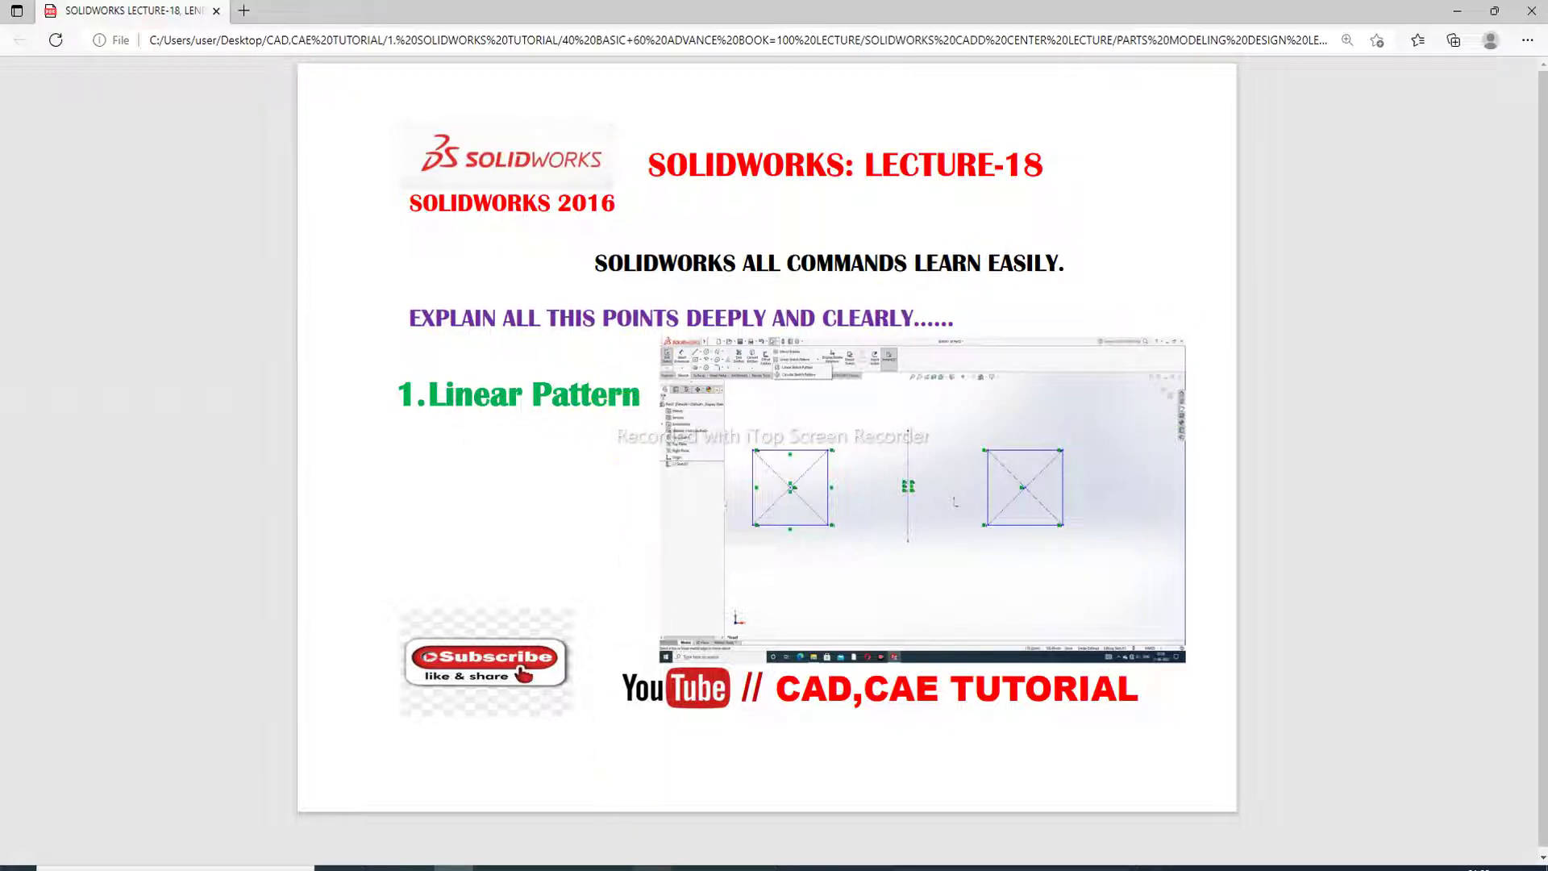
Step: Switch from the lecture page to SOLIDWORKS and create a new part document
click(653, 866)
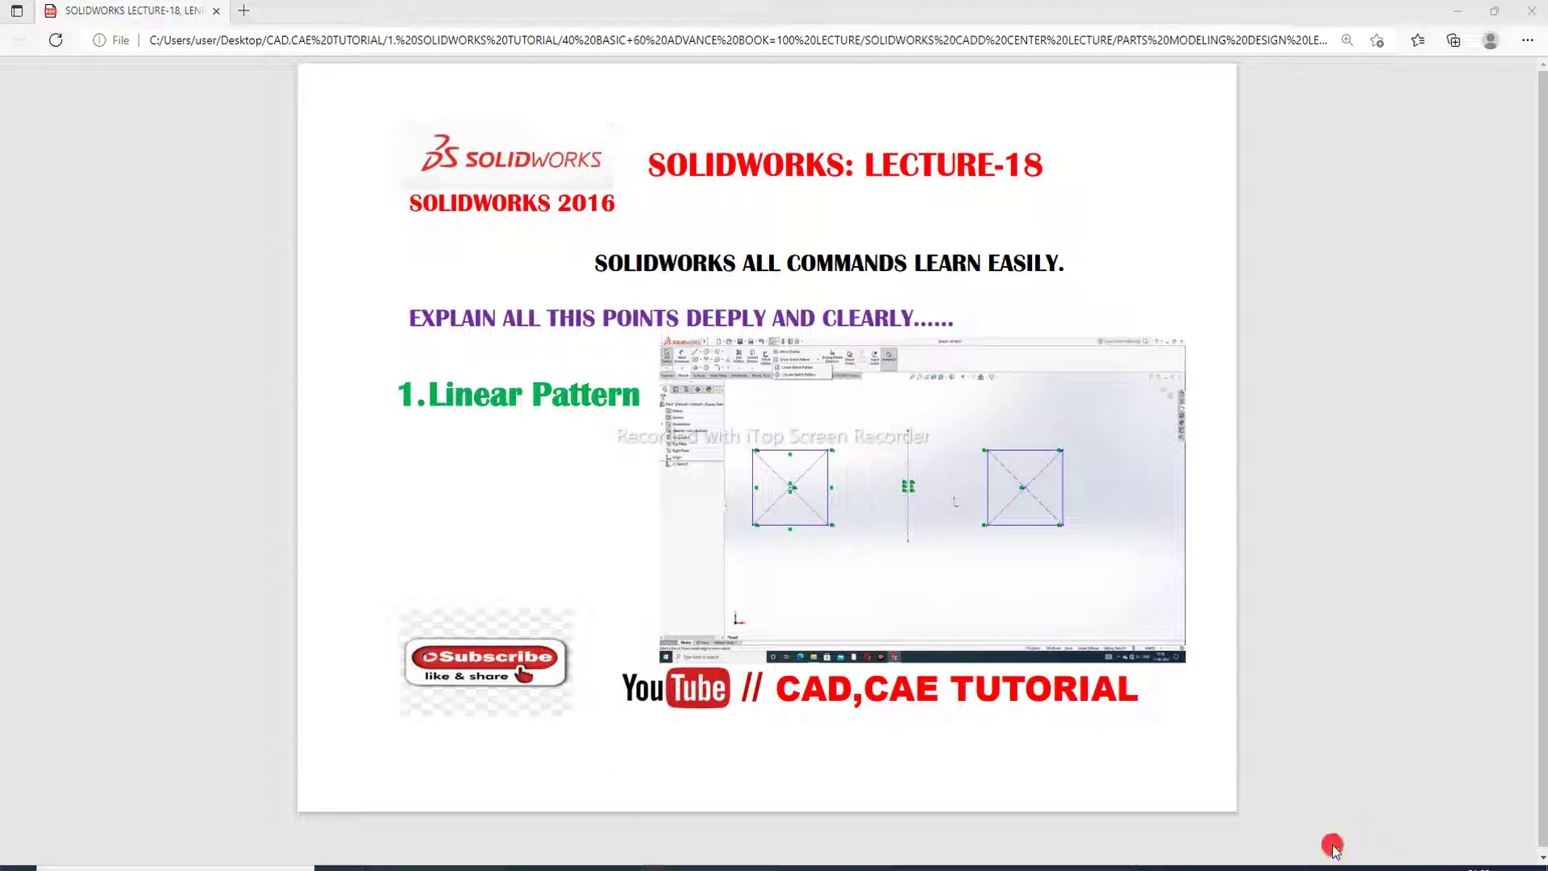
click(1514, 845)
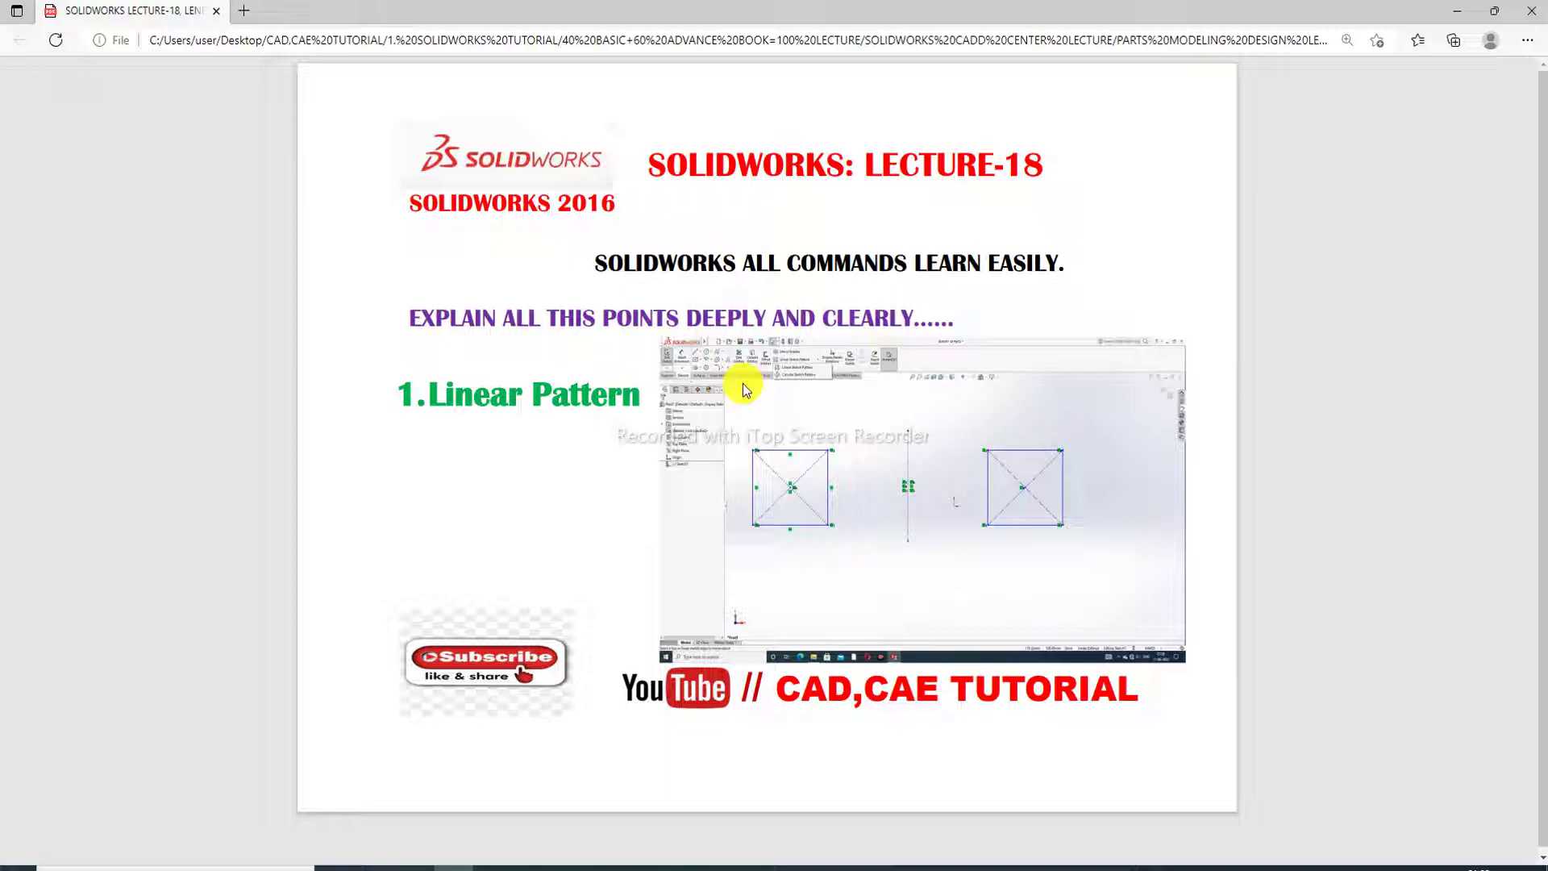
click(692, 867)
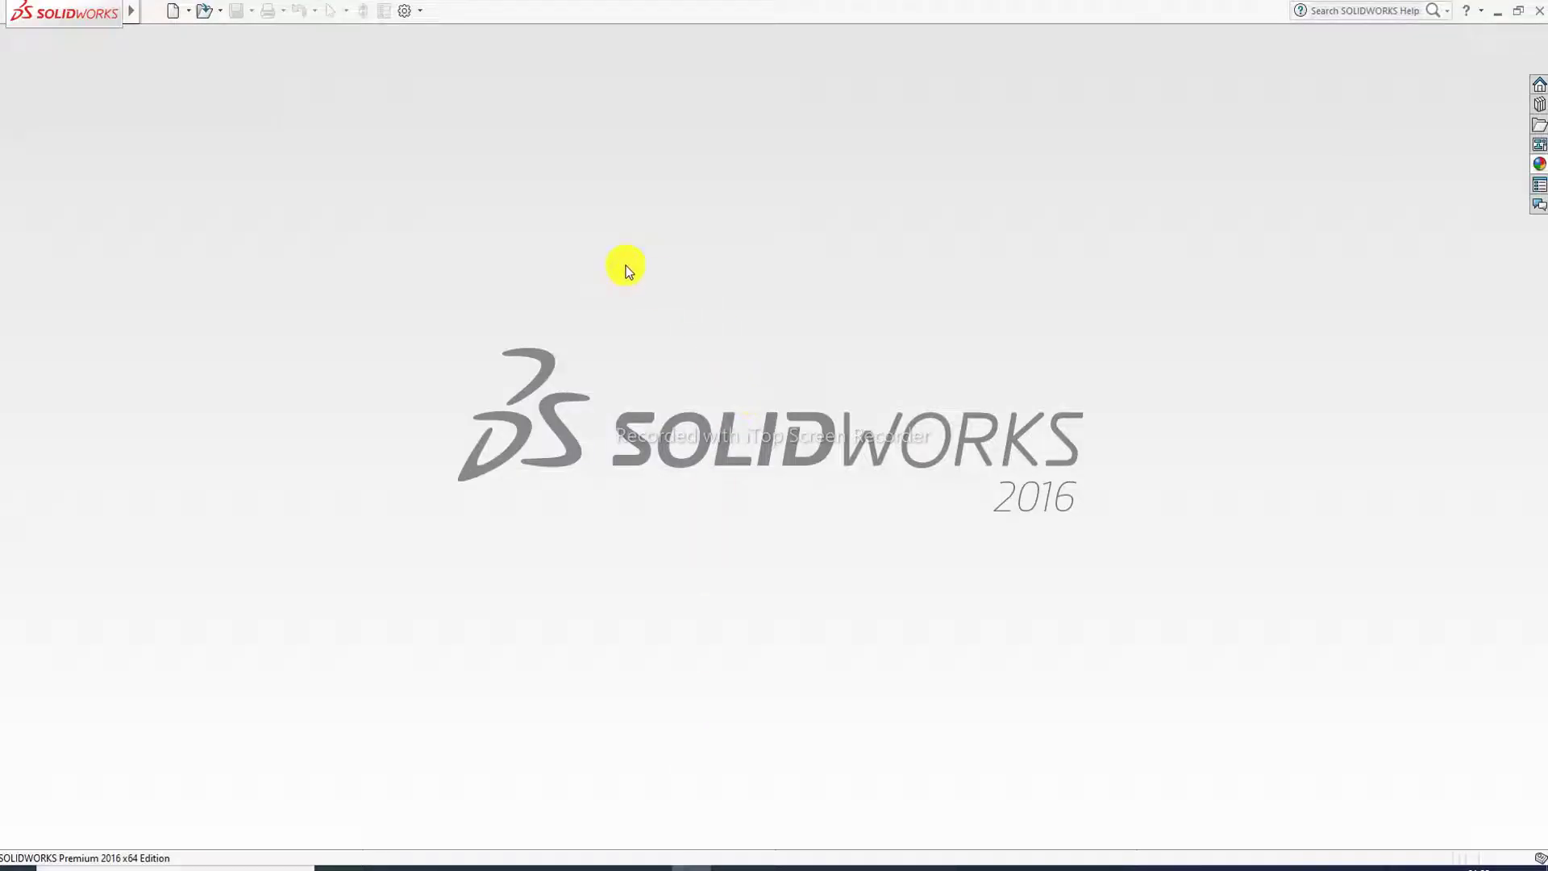
click(171, 16)
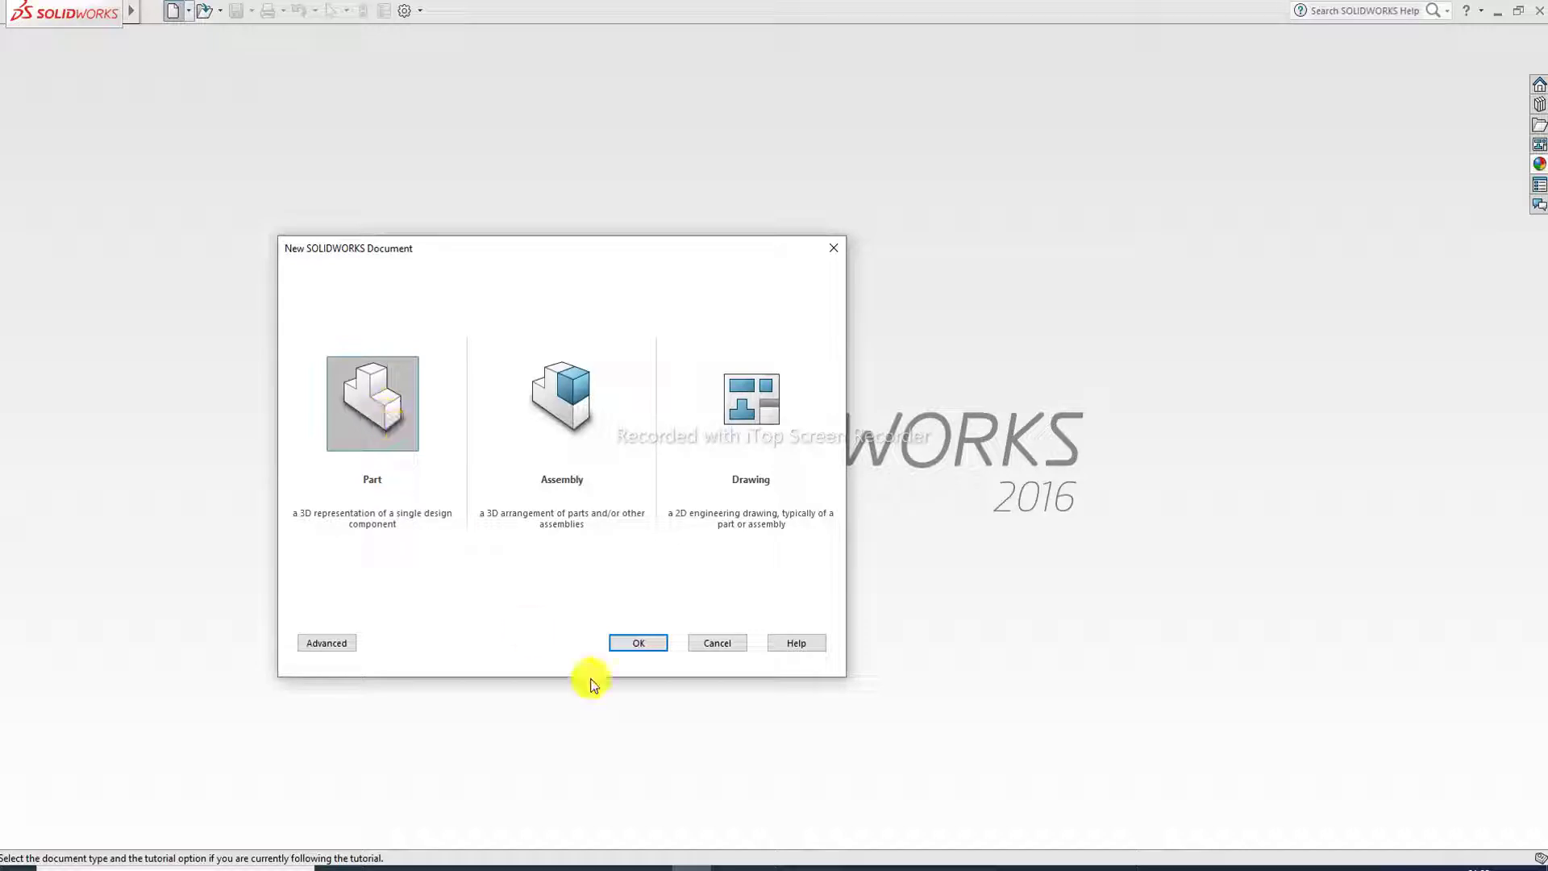
click(637, 645)
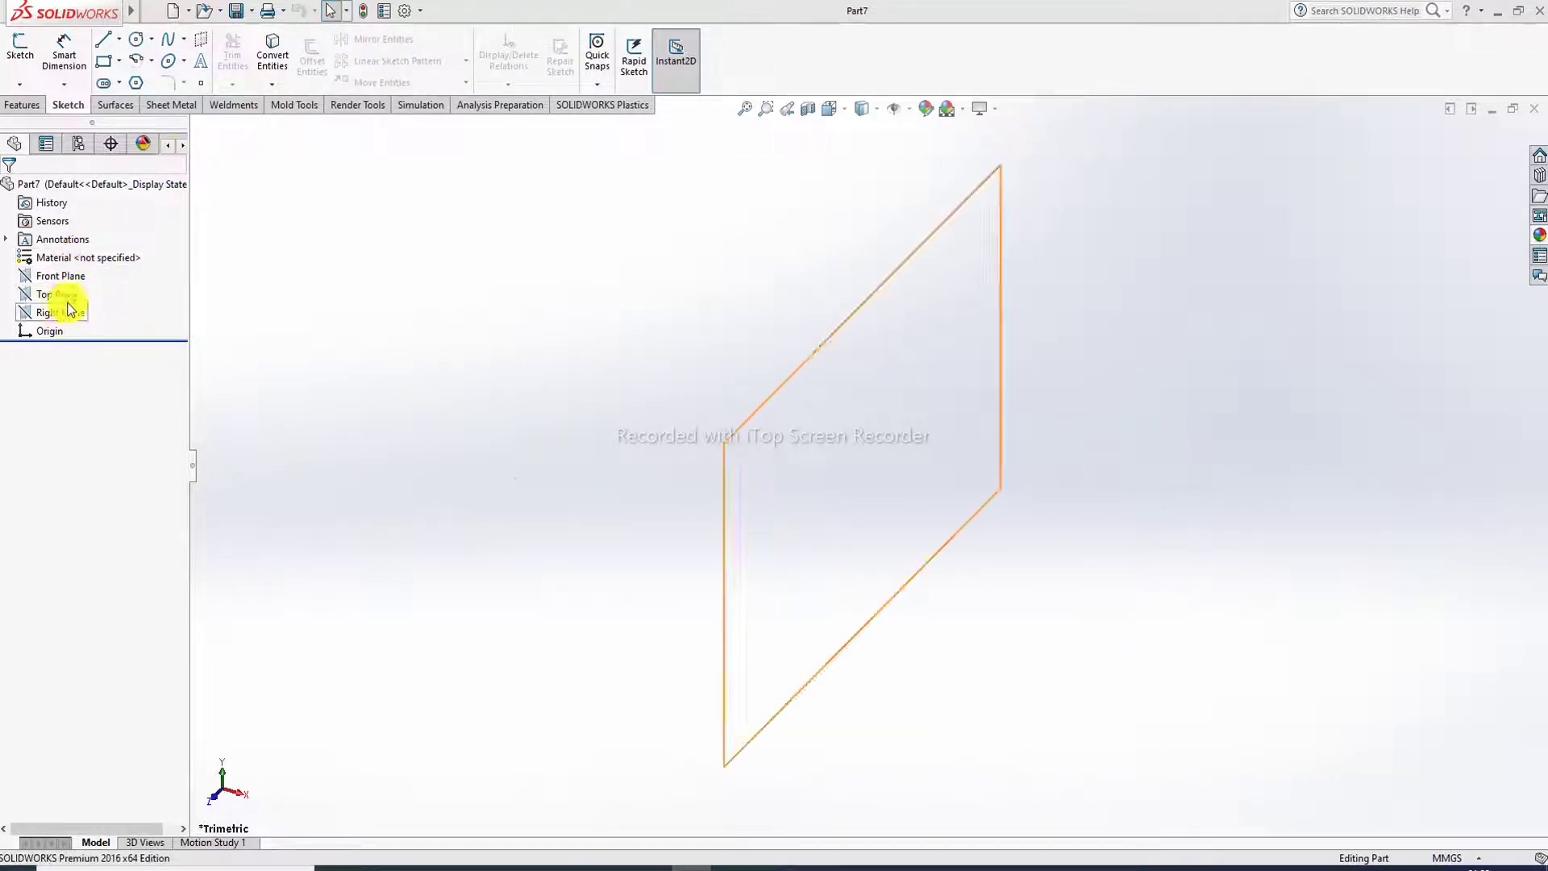
Step: Start a new sketch on the Front Plane
click(78, 280)
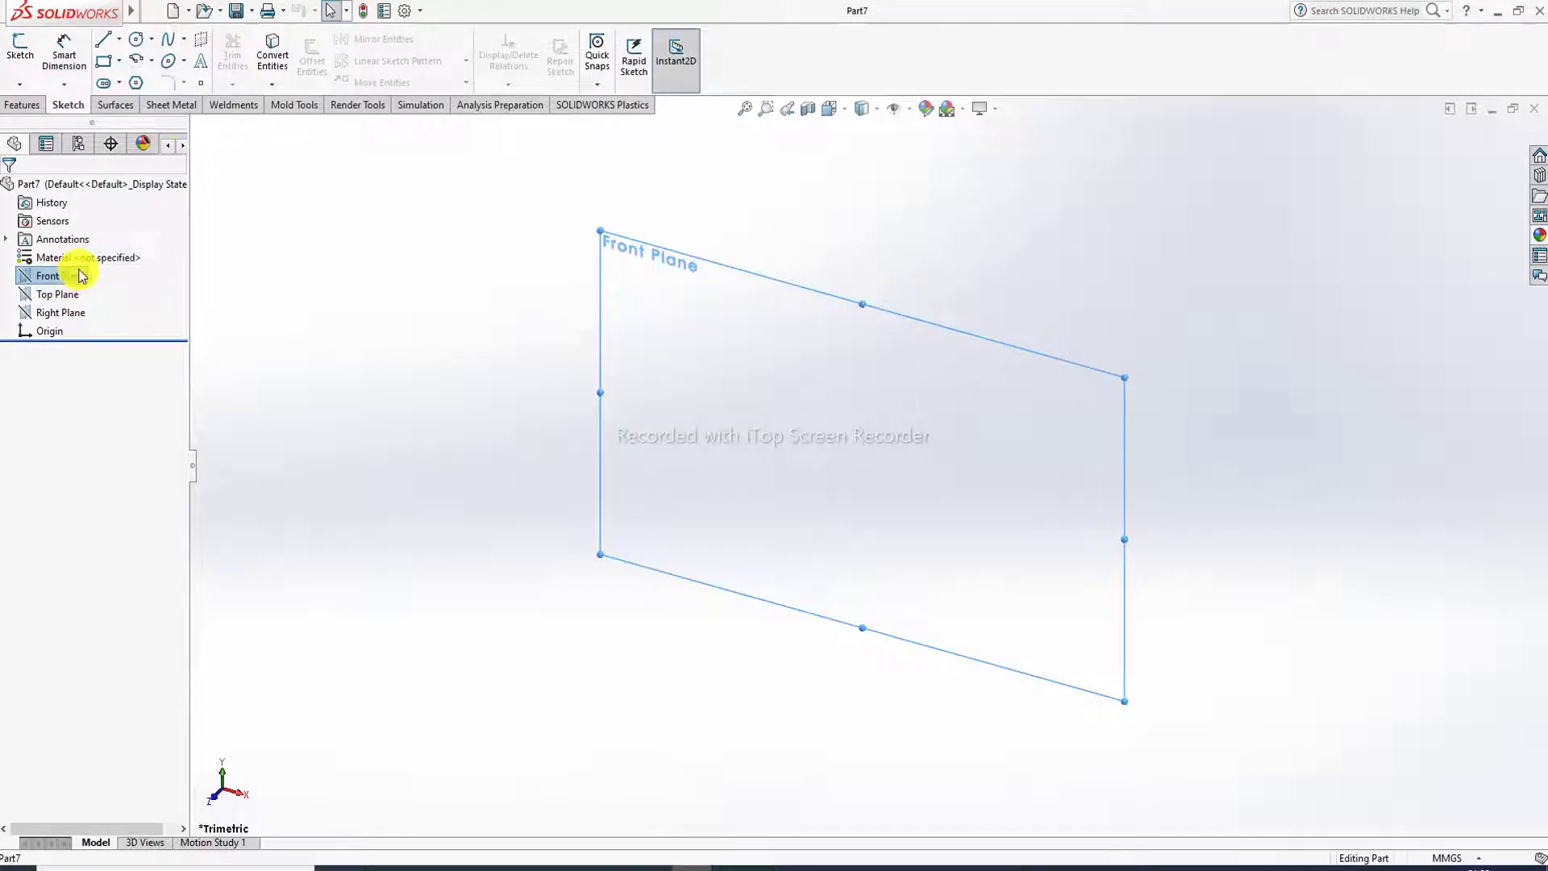
click(80, 279)
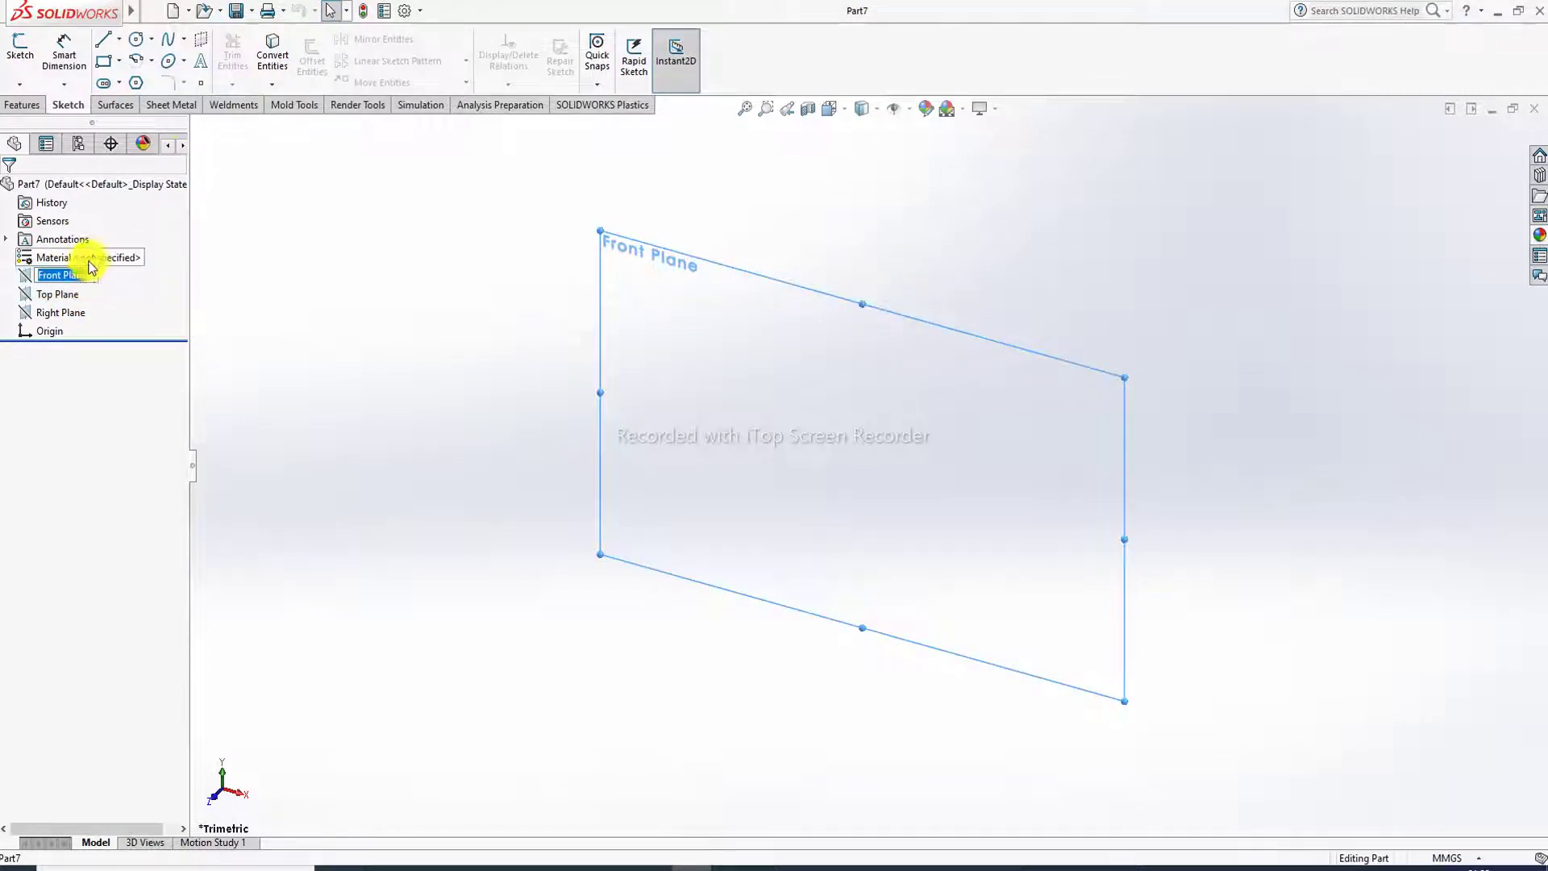
click(103, 260)
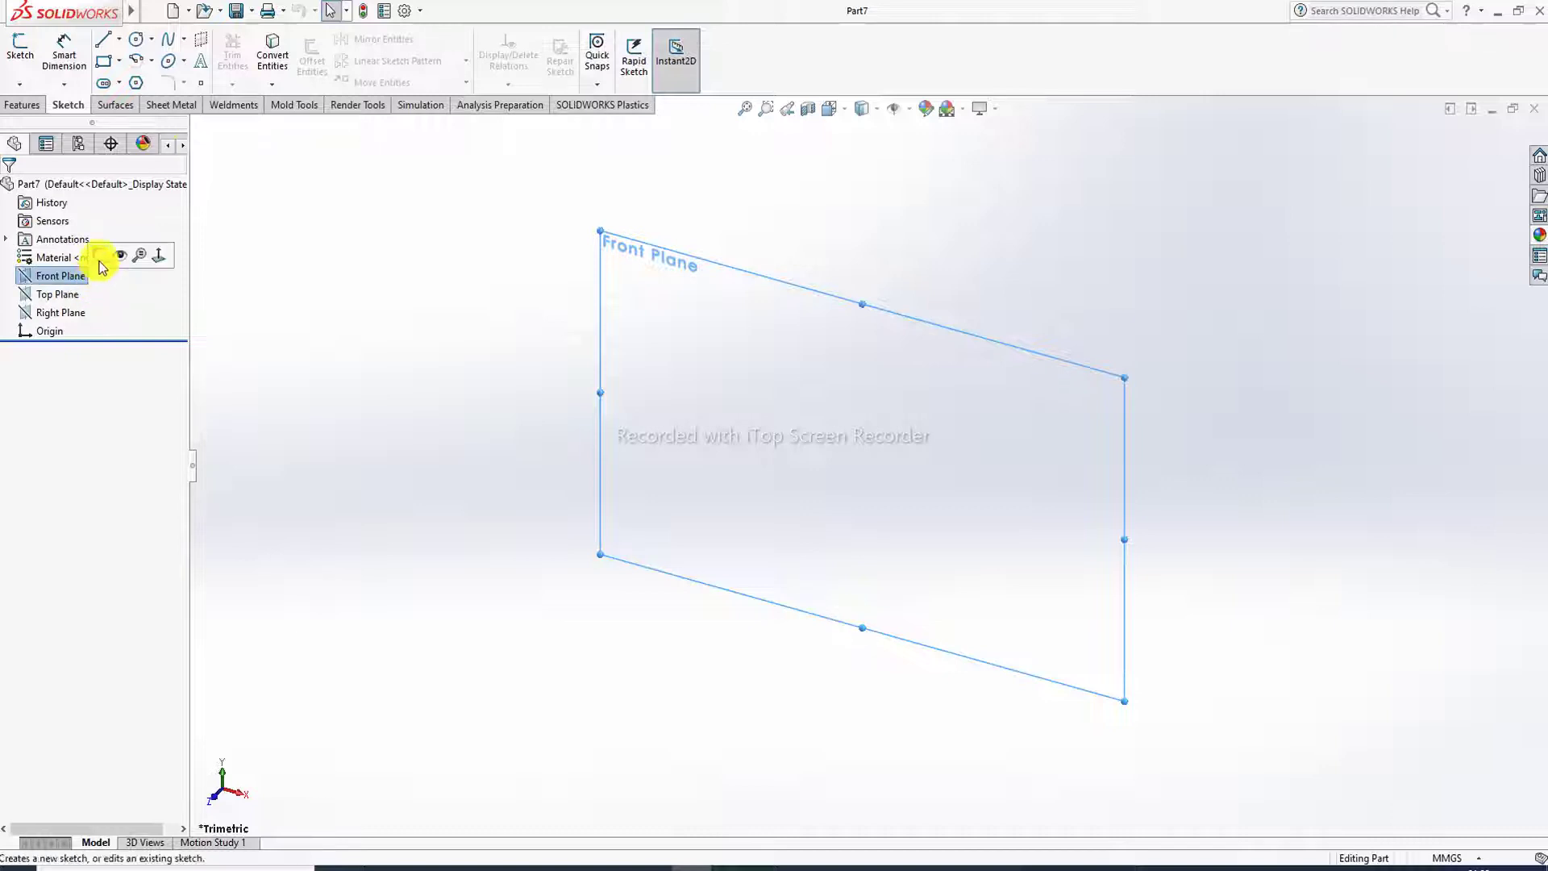
click(73, 279)
click(84, 258)
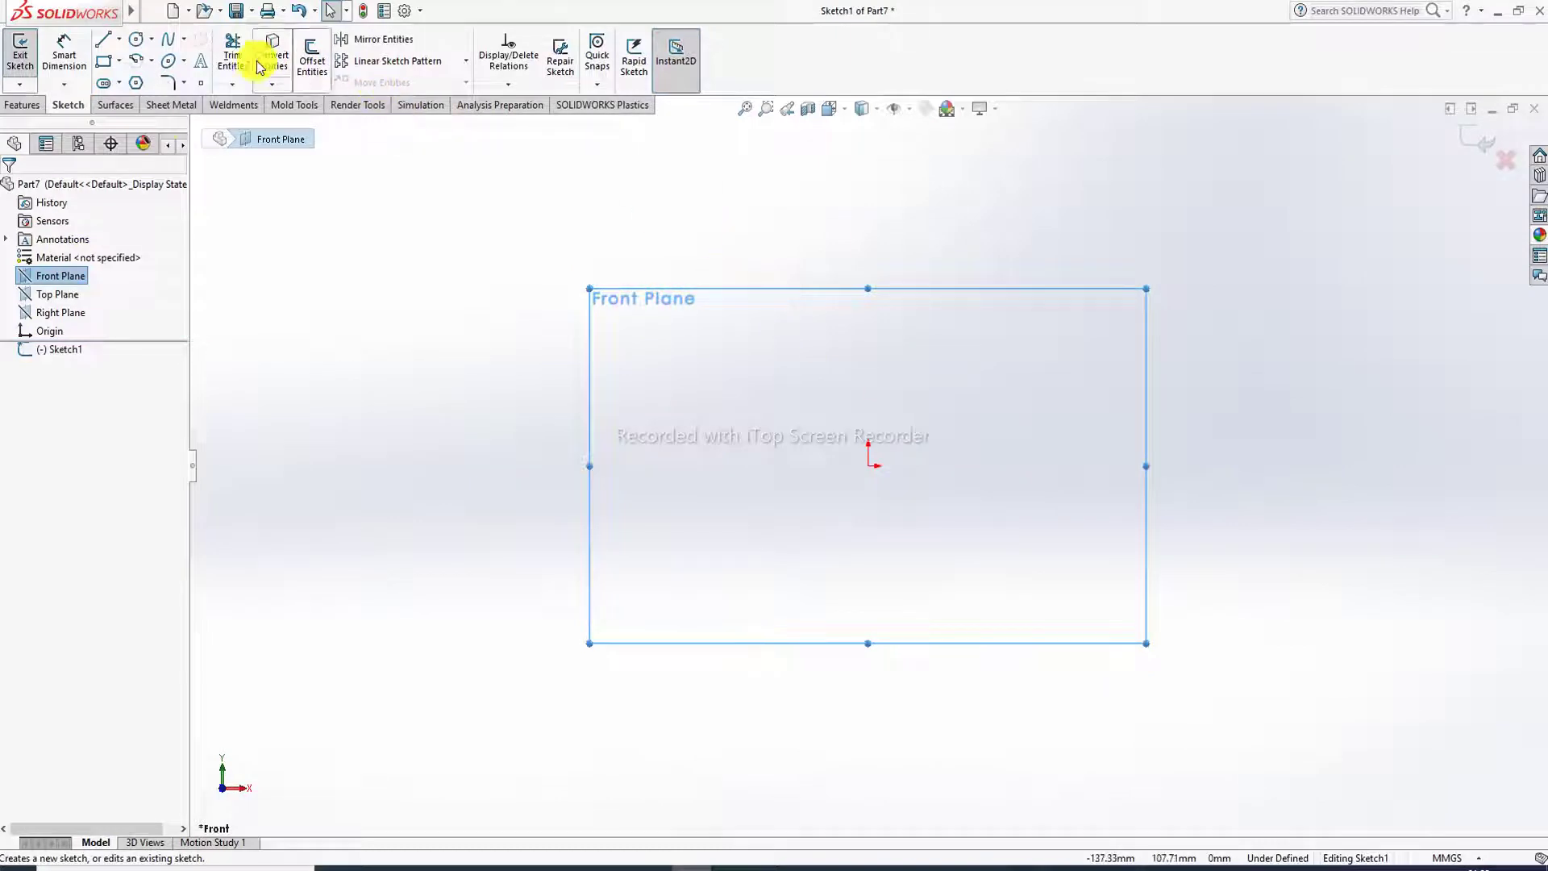
click(466, 63)
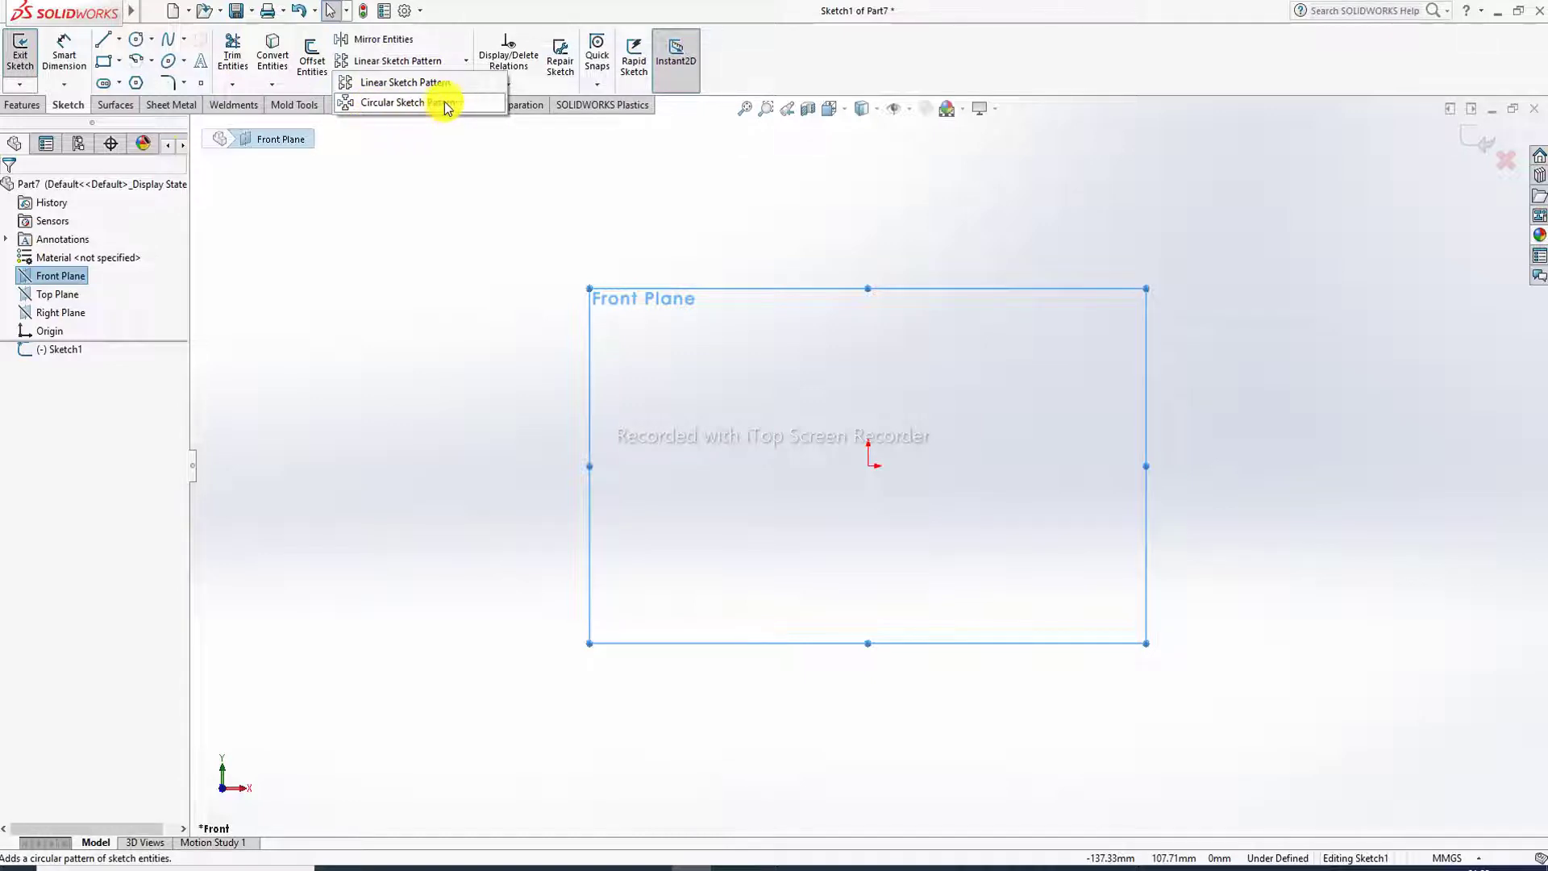
click(490, 171)
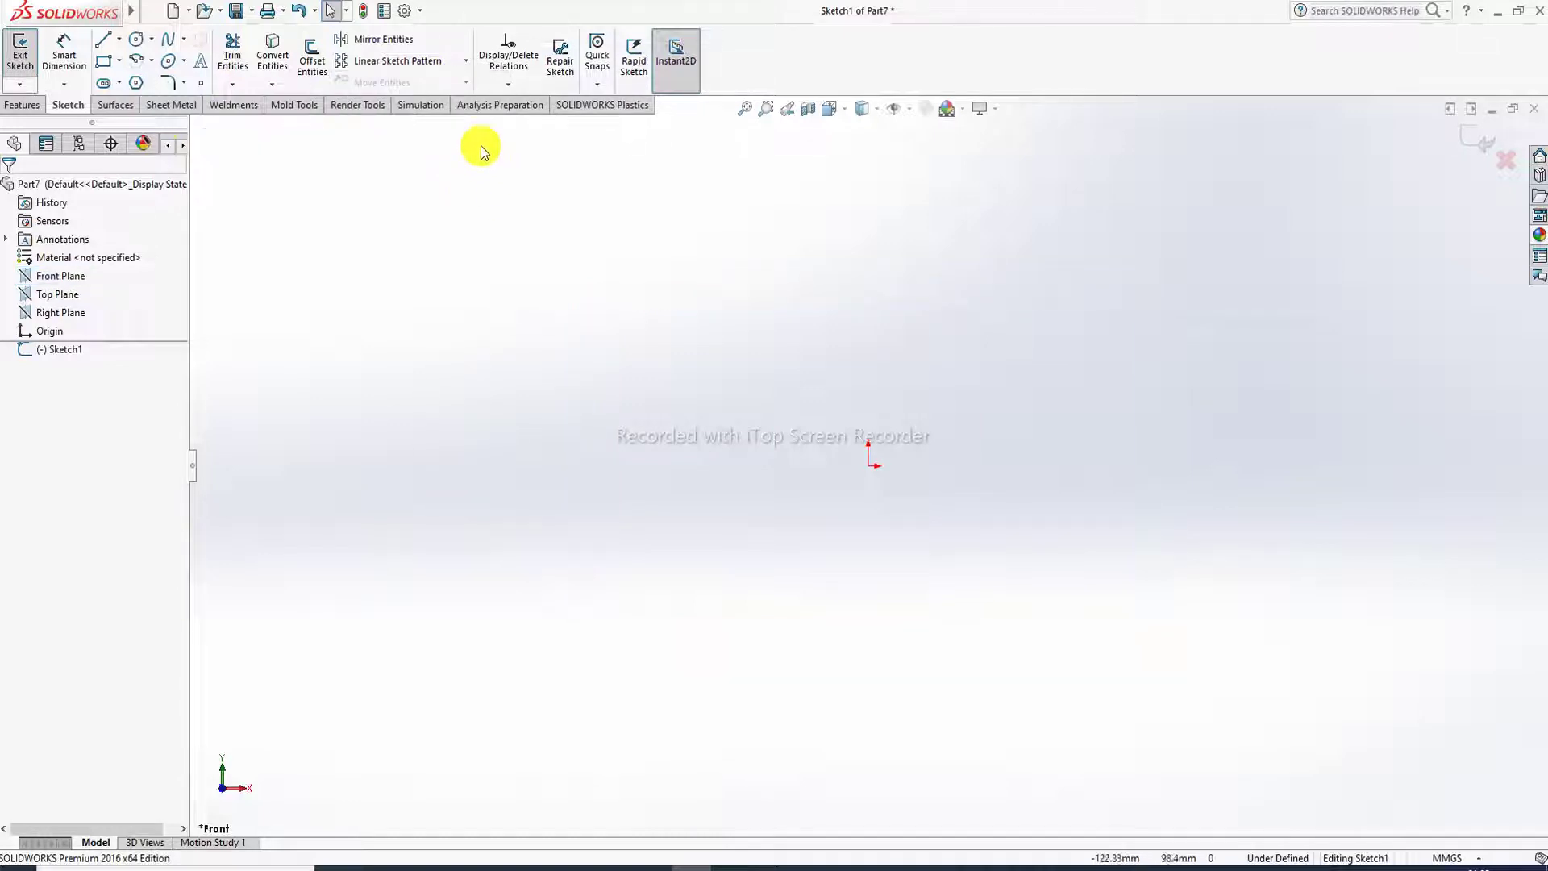
click(73, 275)
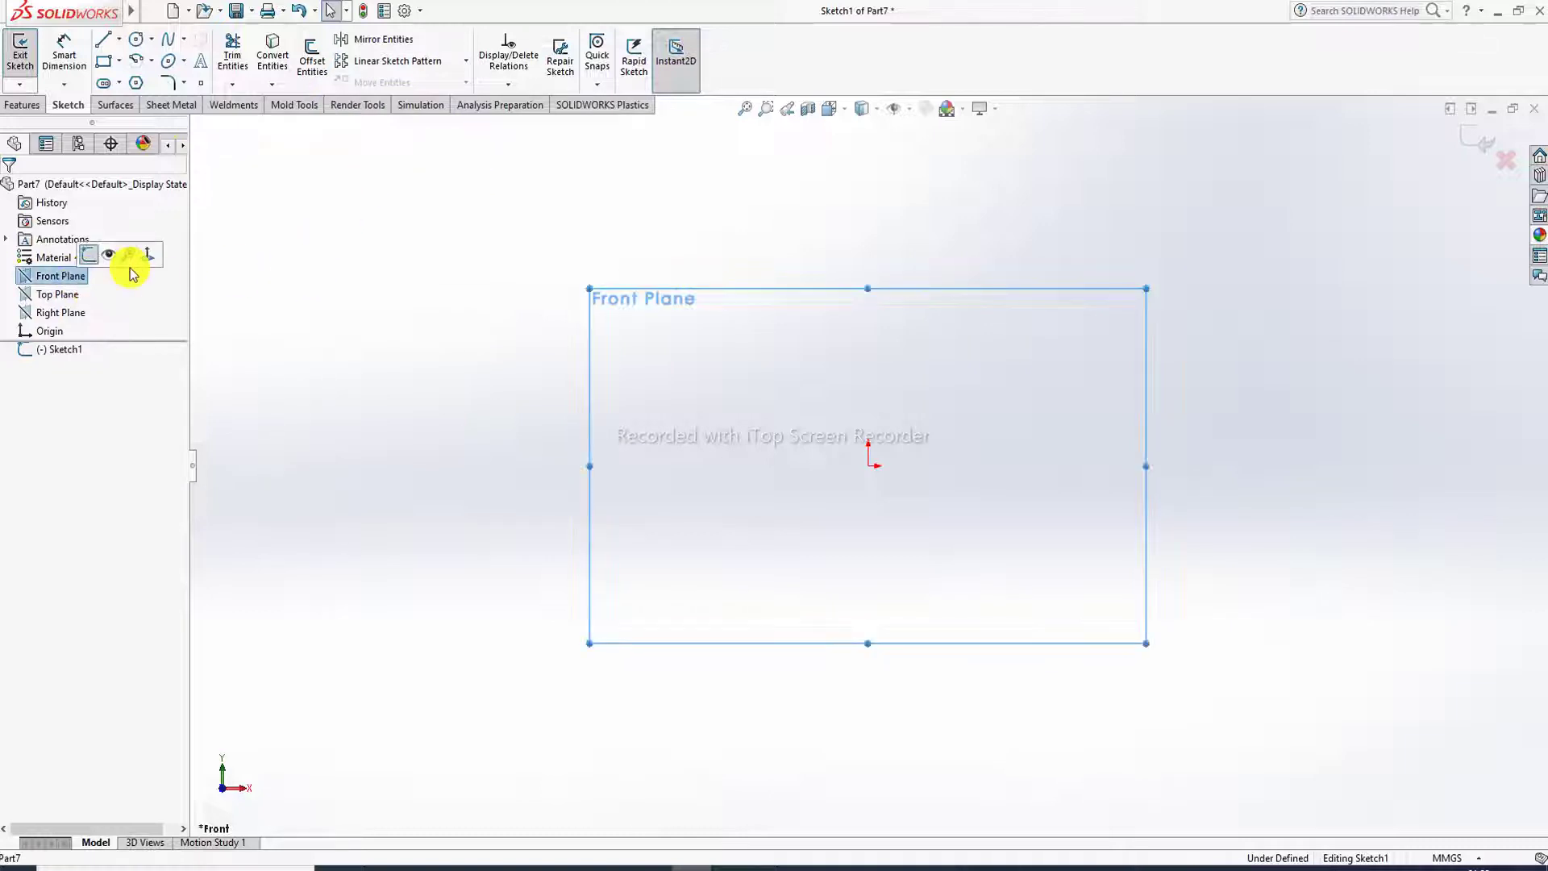
Step: Sketch a corner rectangle about 148 mm wide and 87 mm high, with its lower-left corner on the origin
click(118, 61)
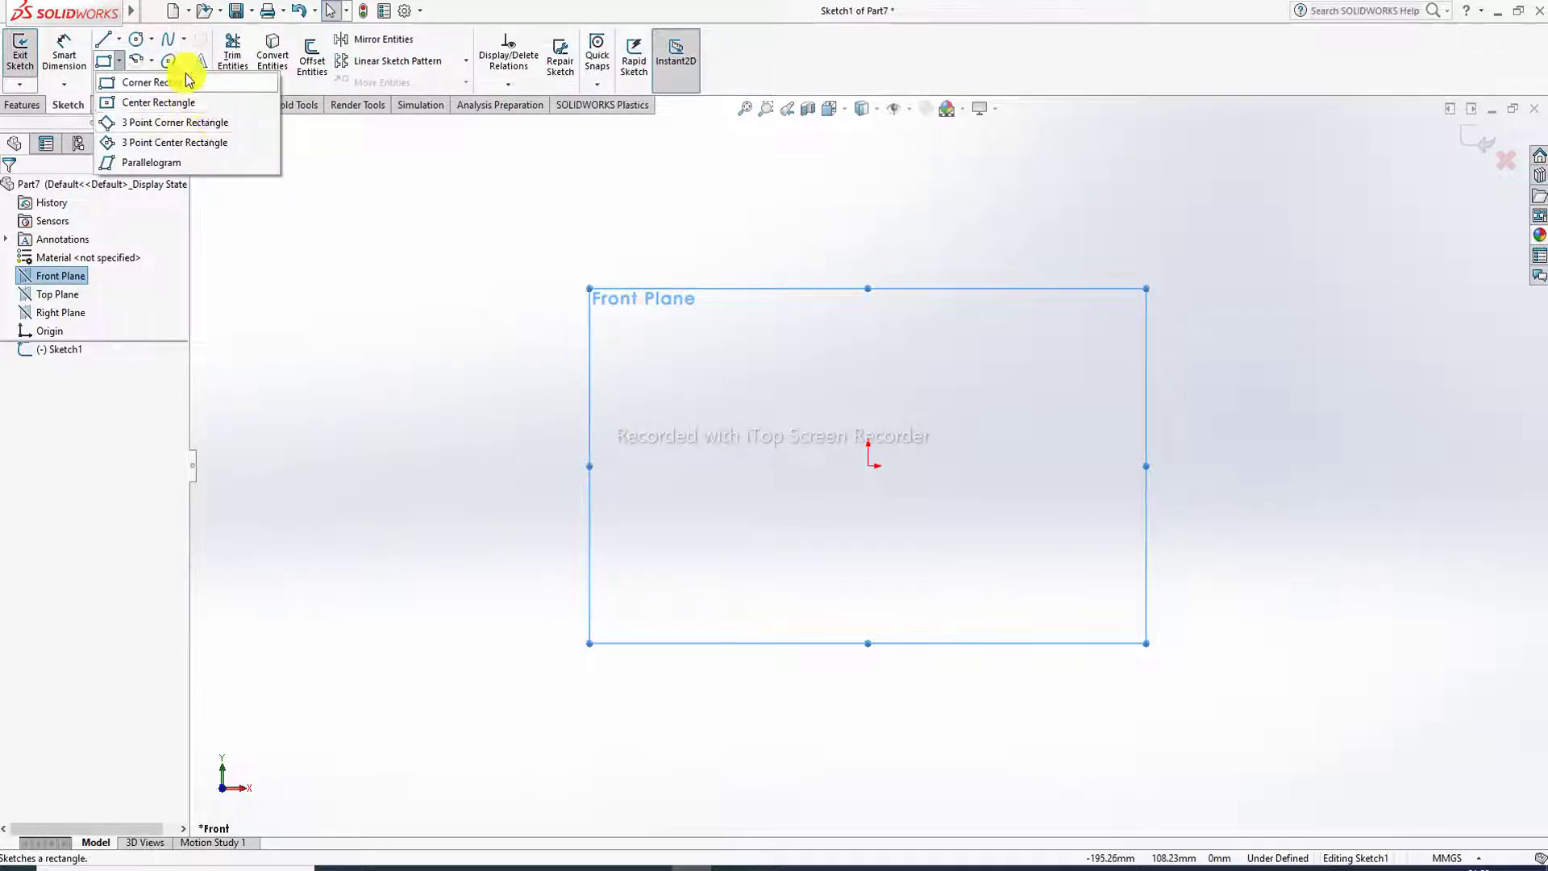
click(144, 82)
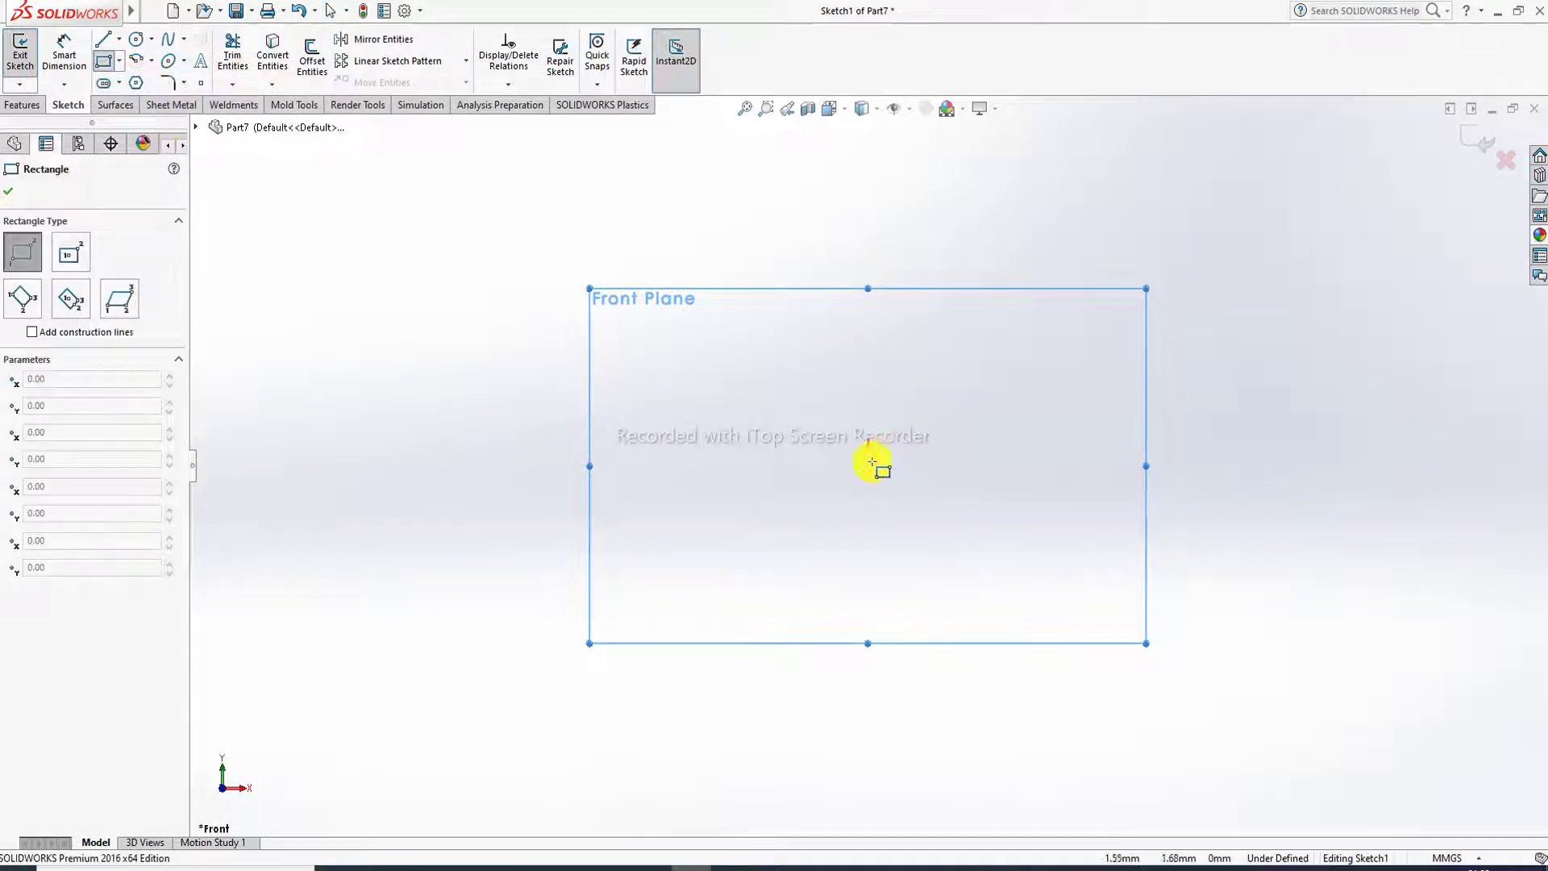
click(868, 465)
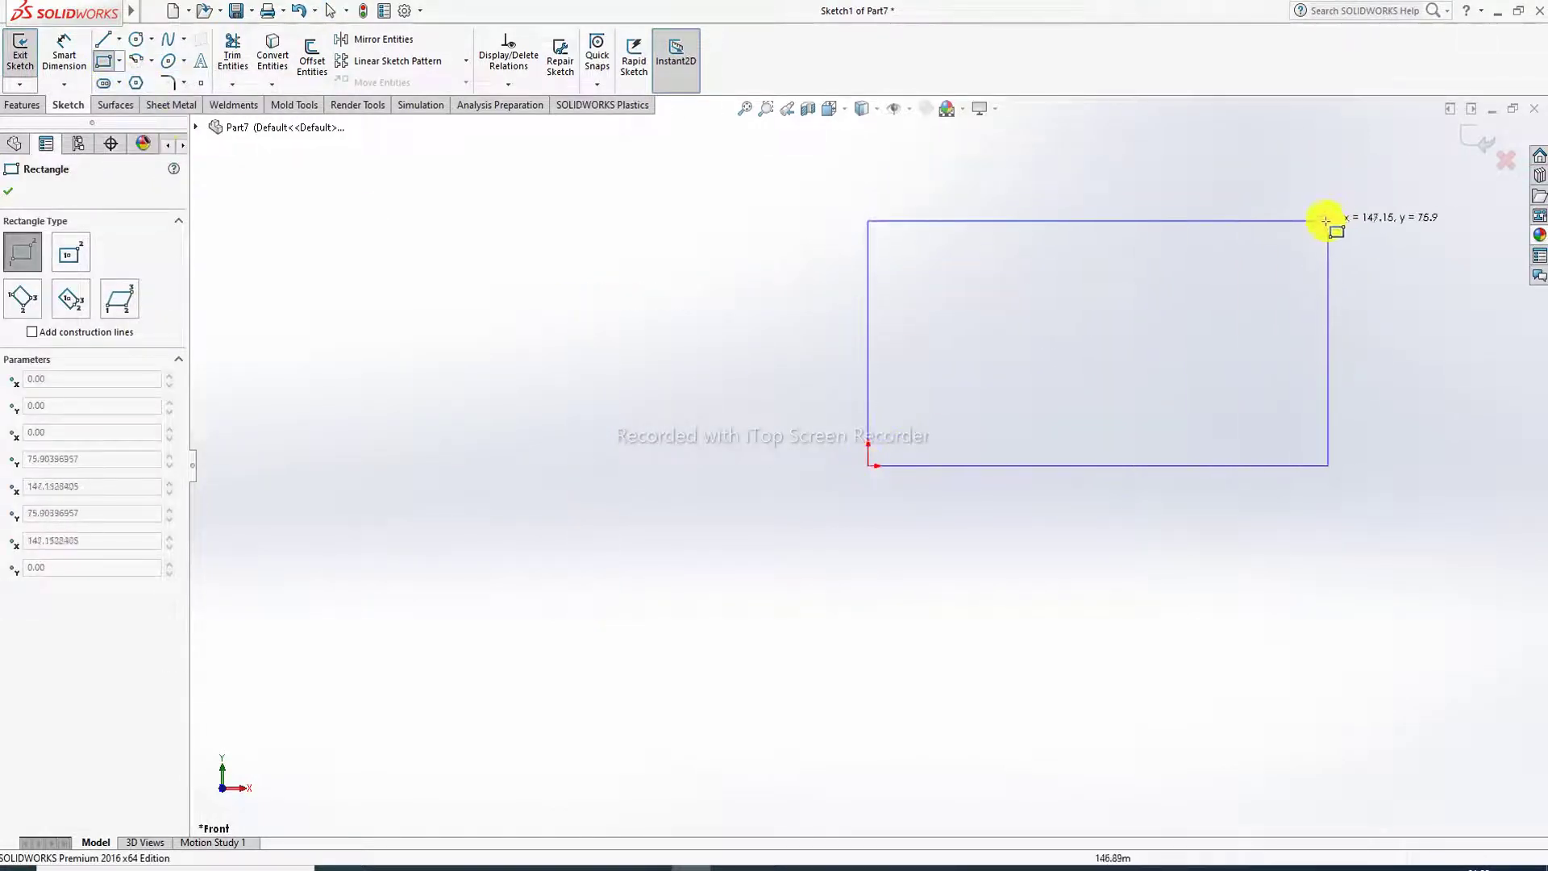
click(1332, 183)
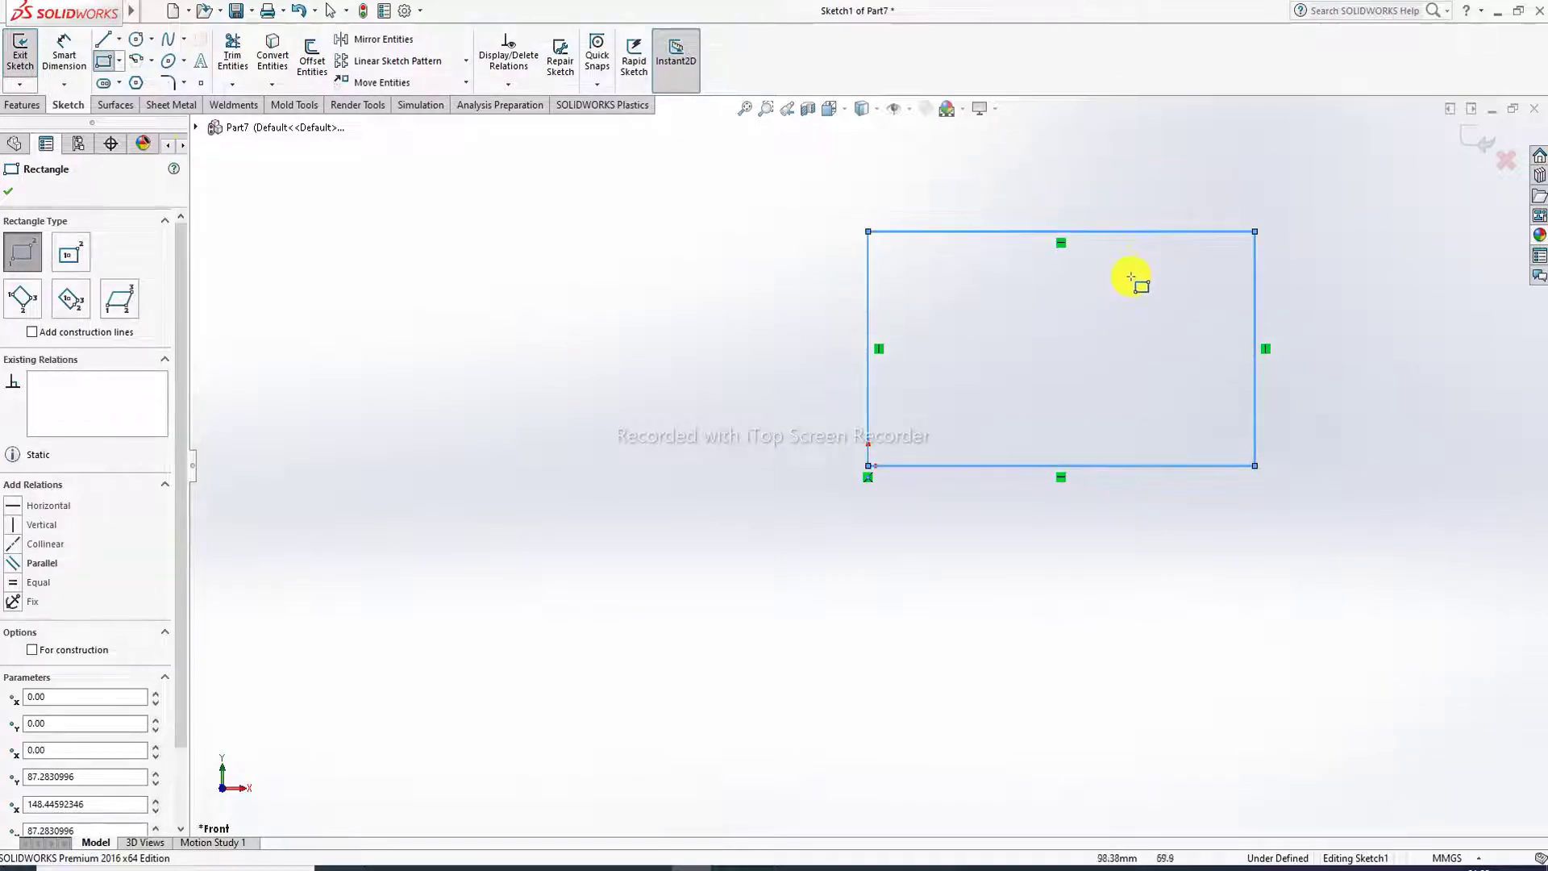
key(f)
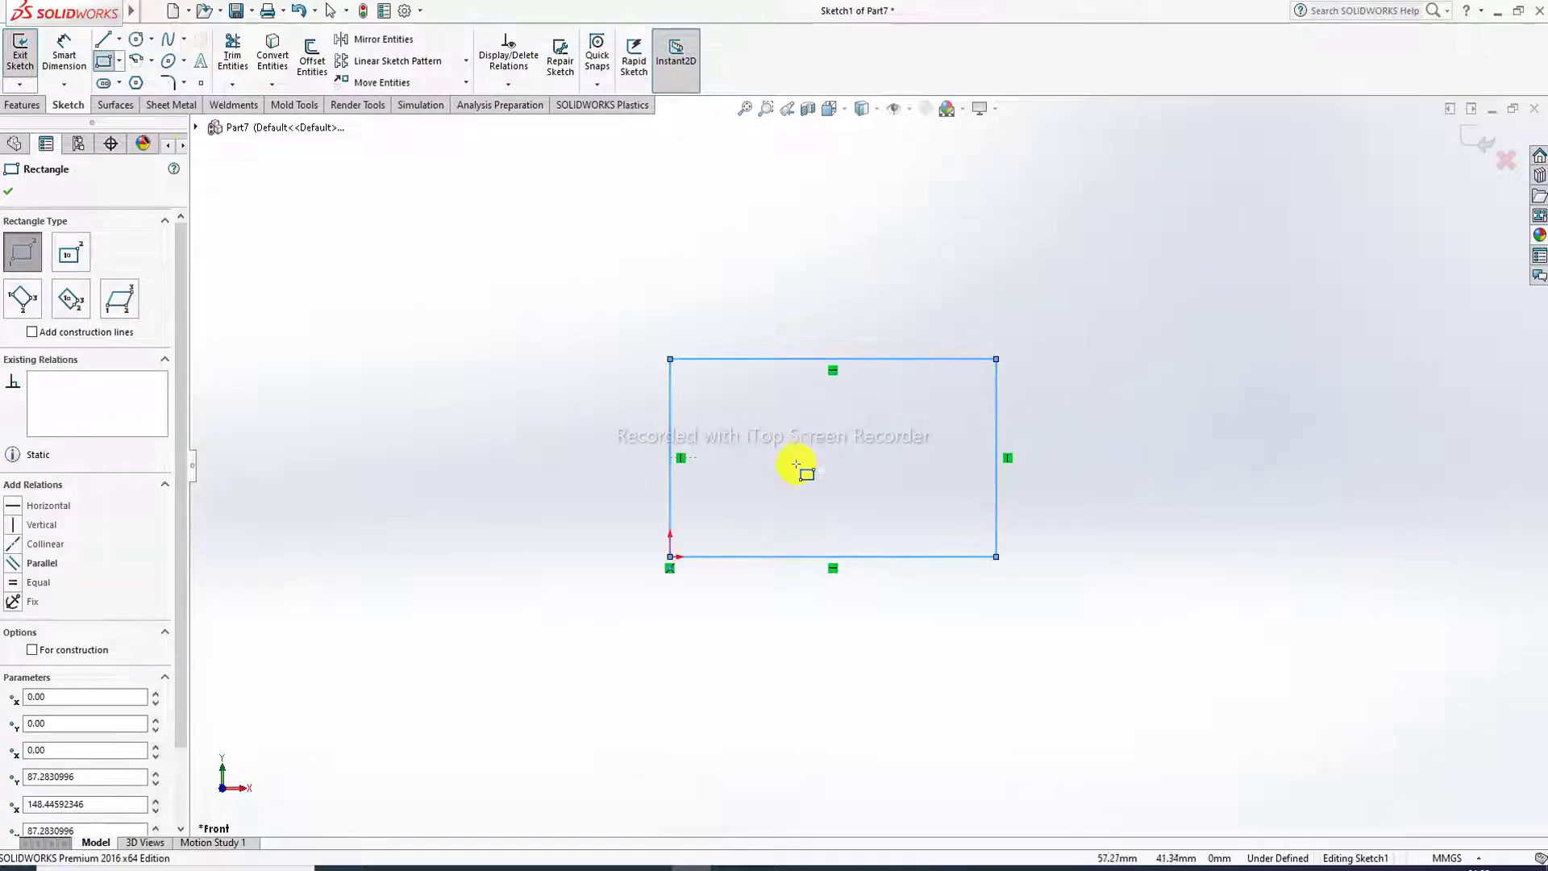
scroll(806, 467, up, 3)
scroll(1072, 337, down, 1)
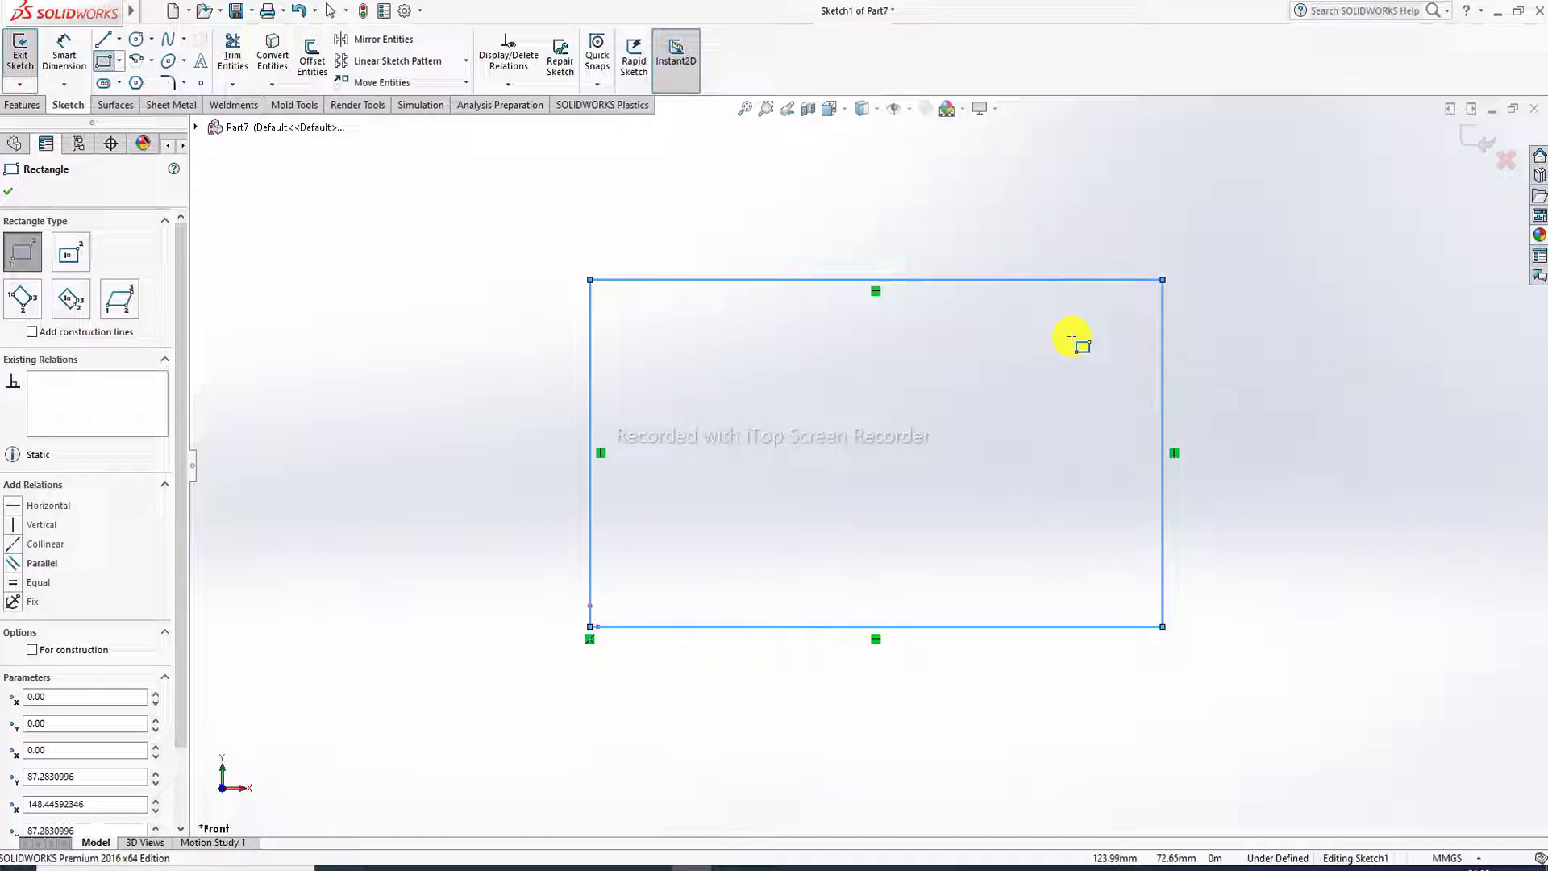
right_click(1144, 179)
click(1195, 190)
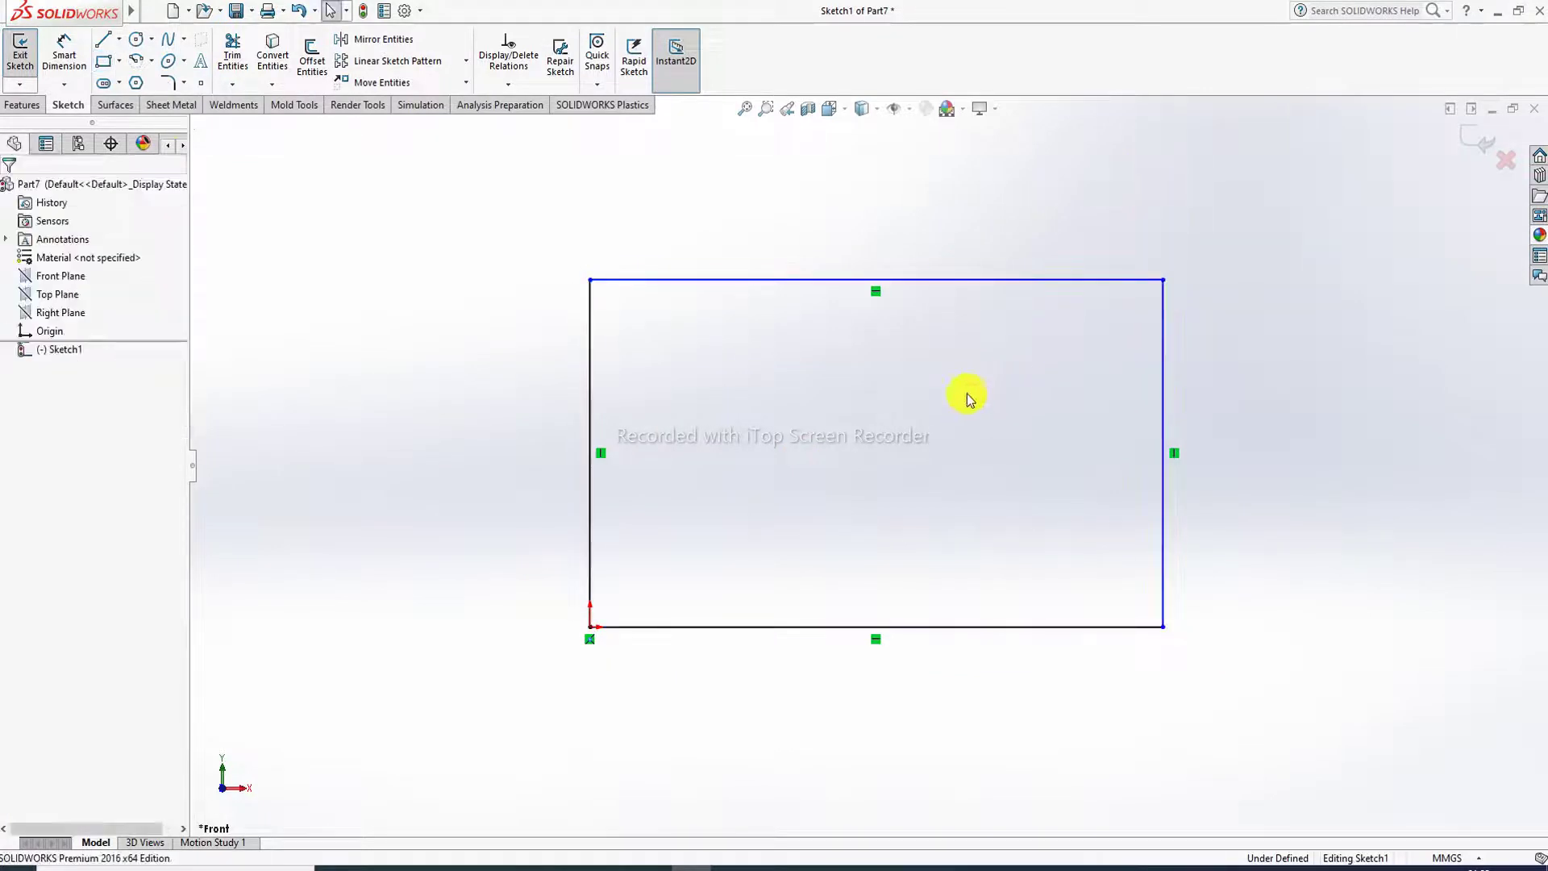
scroll(927, 414, up, 1)
scroll(887, 468, down, 2)
scroll(782, 621, up, 1)
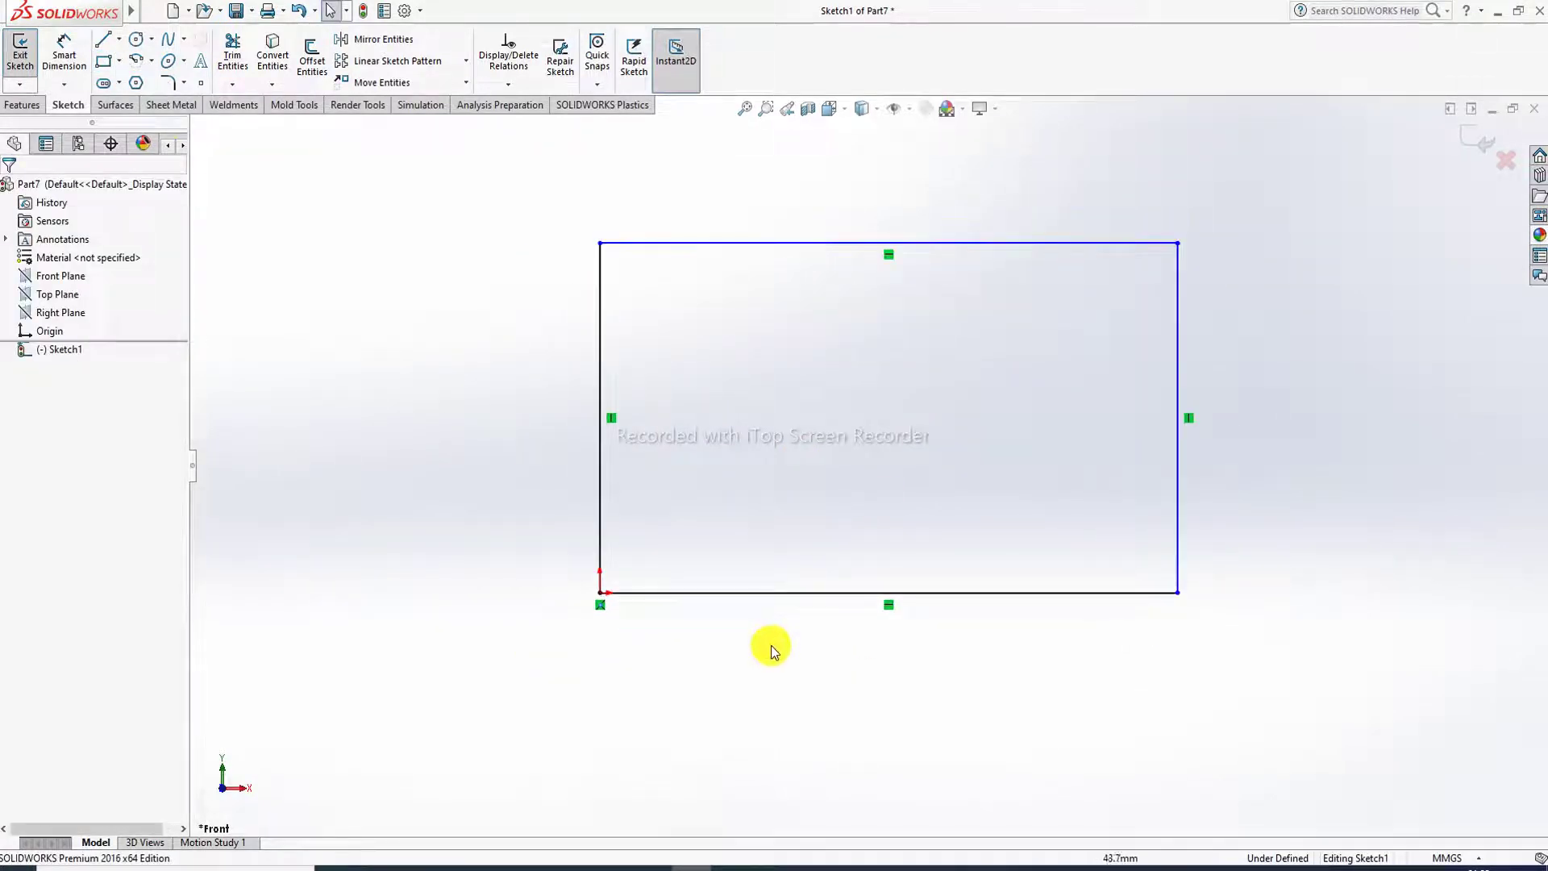
scroll(1080, 314, up, 1)
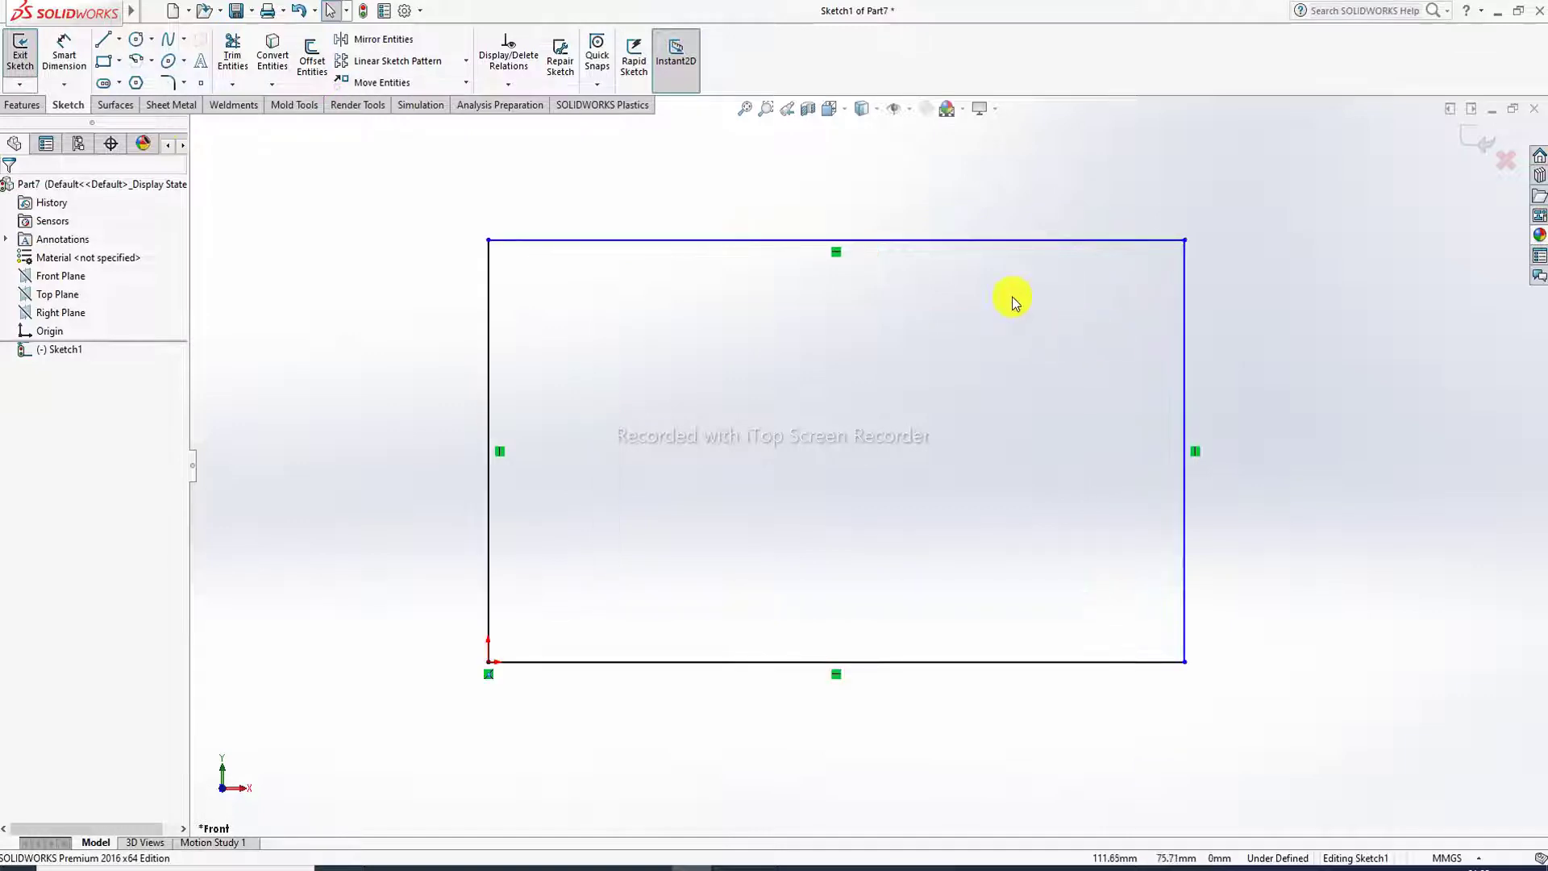
key(z)
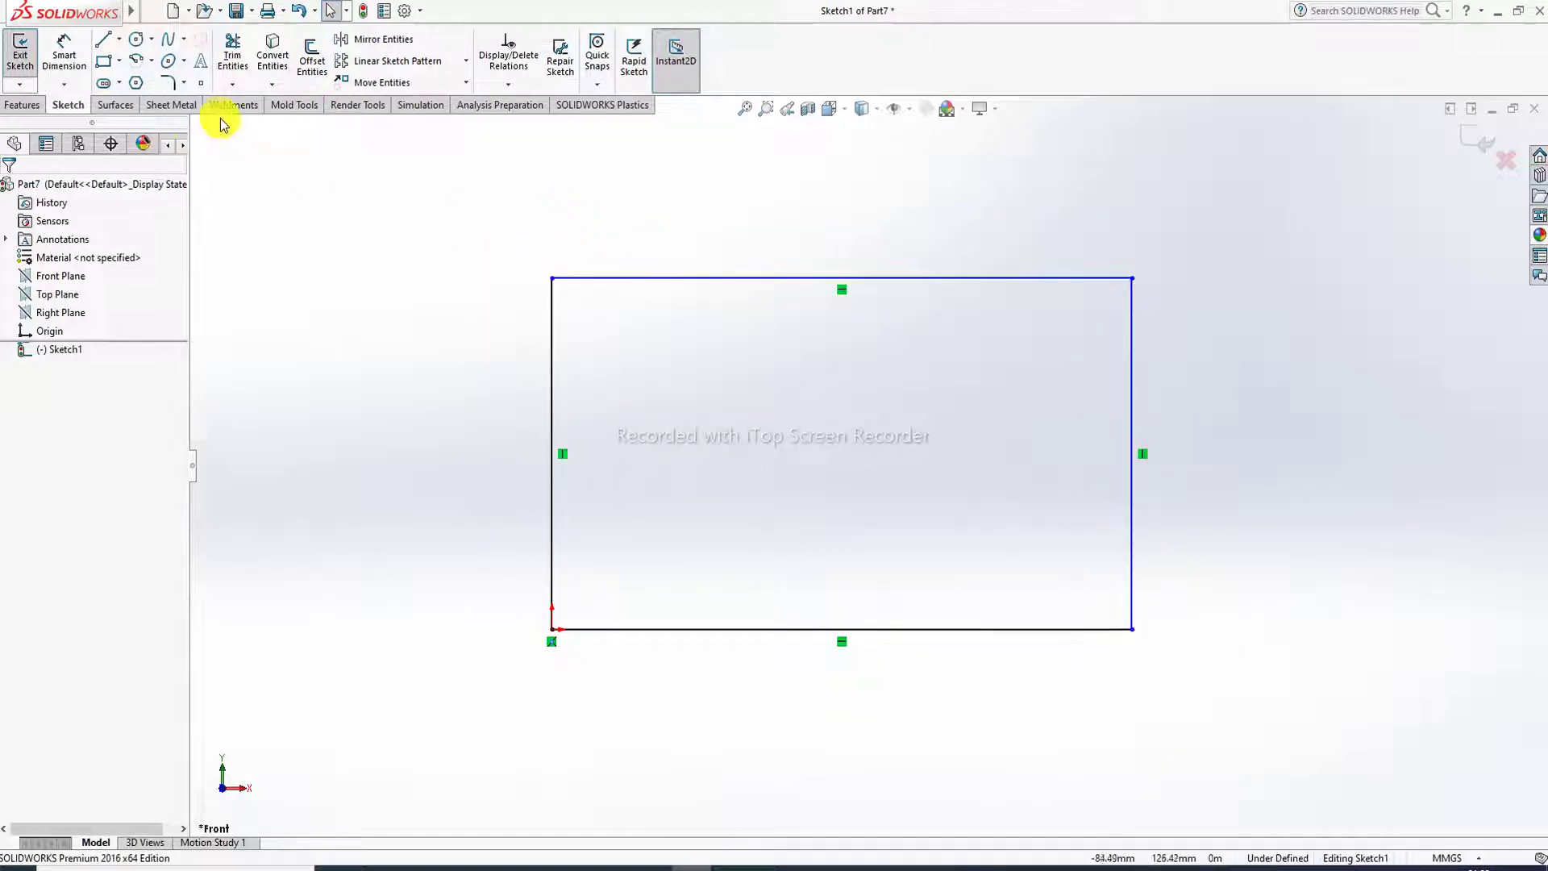
click(135, 40)
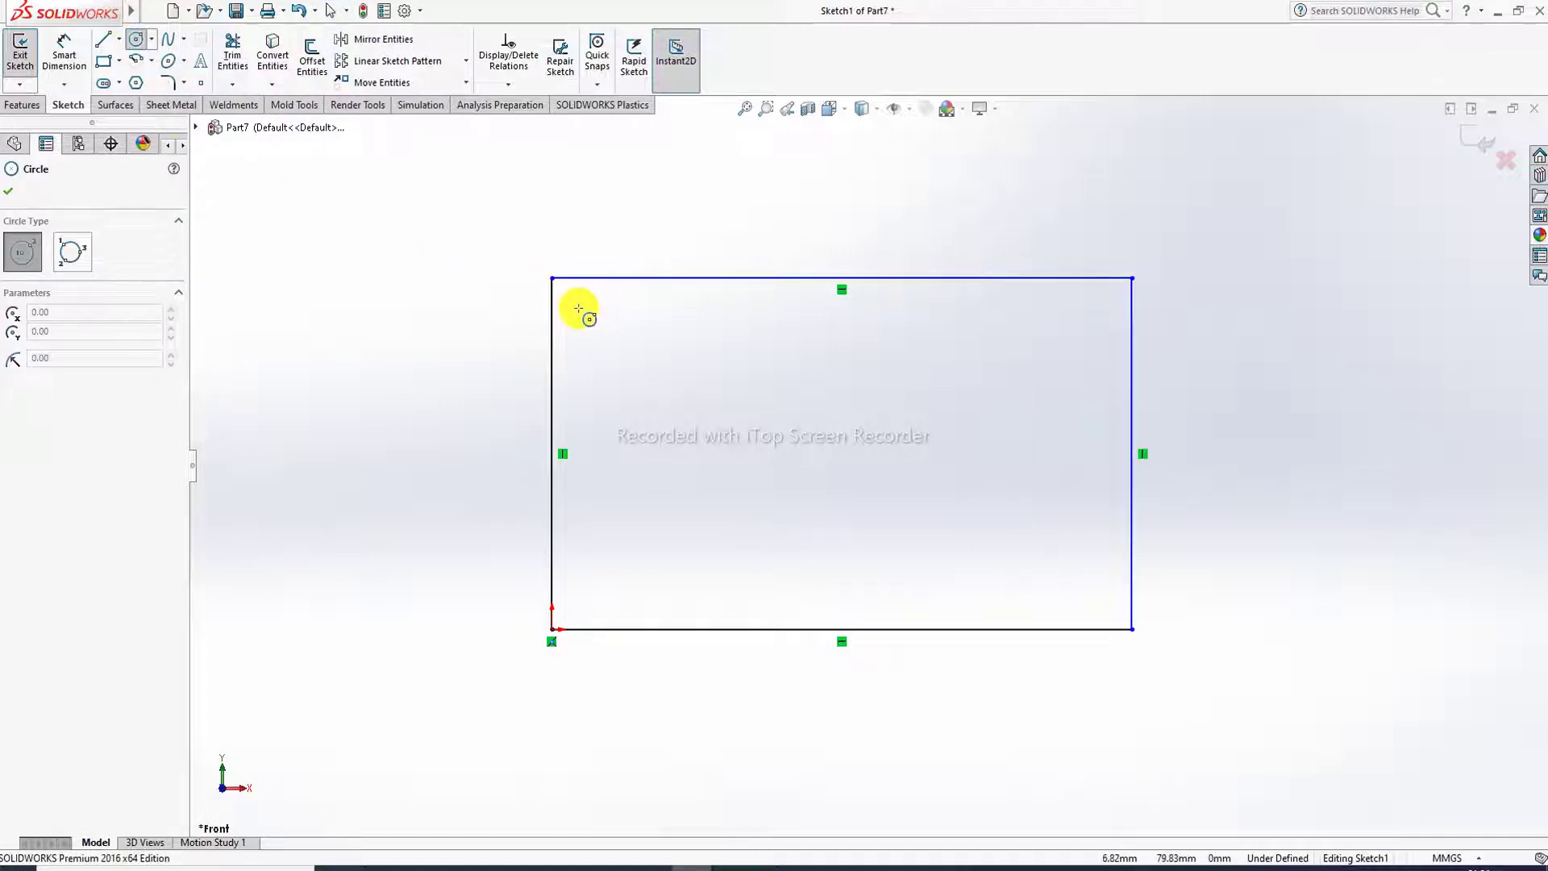
right_click(624, 217)
click(651, 225)
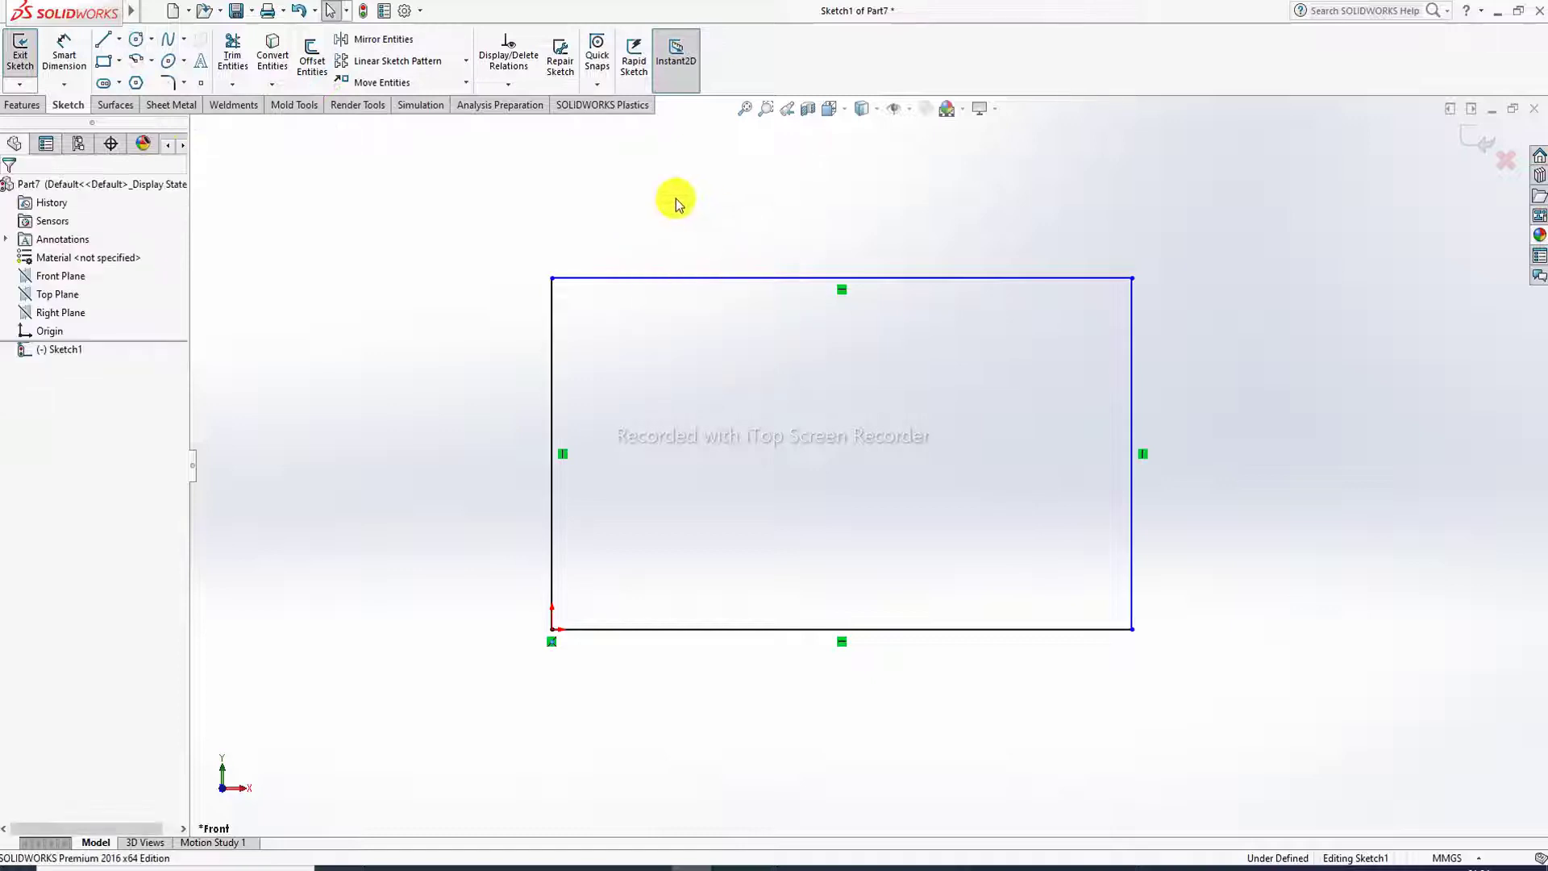
Step: Dimension the rectangle's top edge and set its length to 150 mm
click(64, 59)
click(726, 278)
click(760, 231)
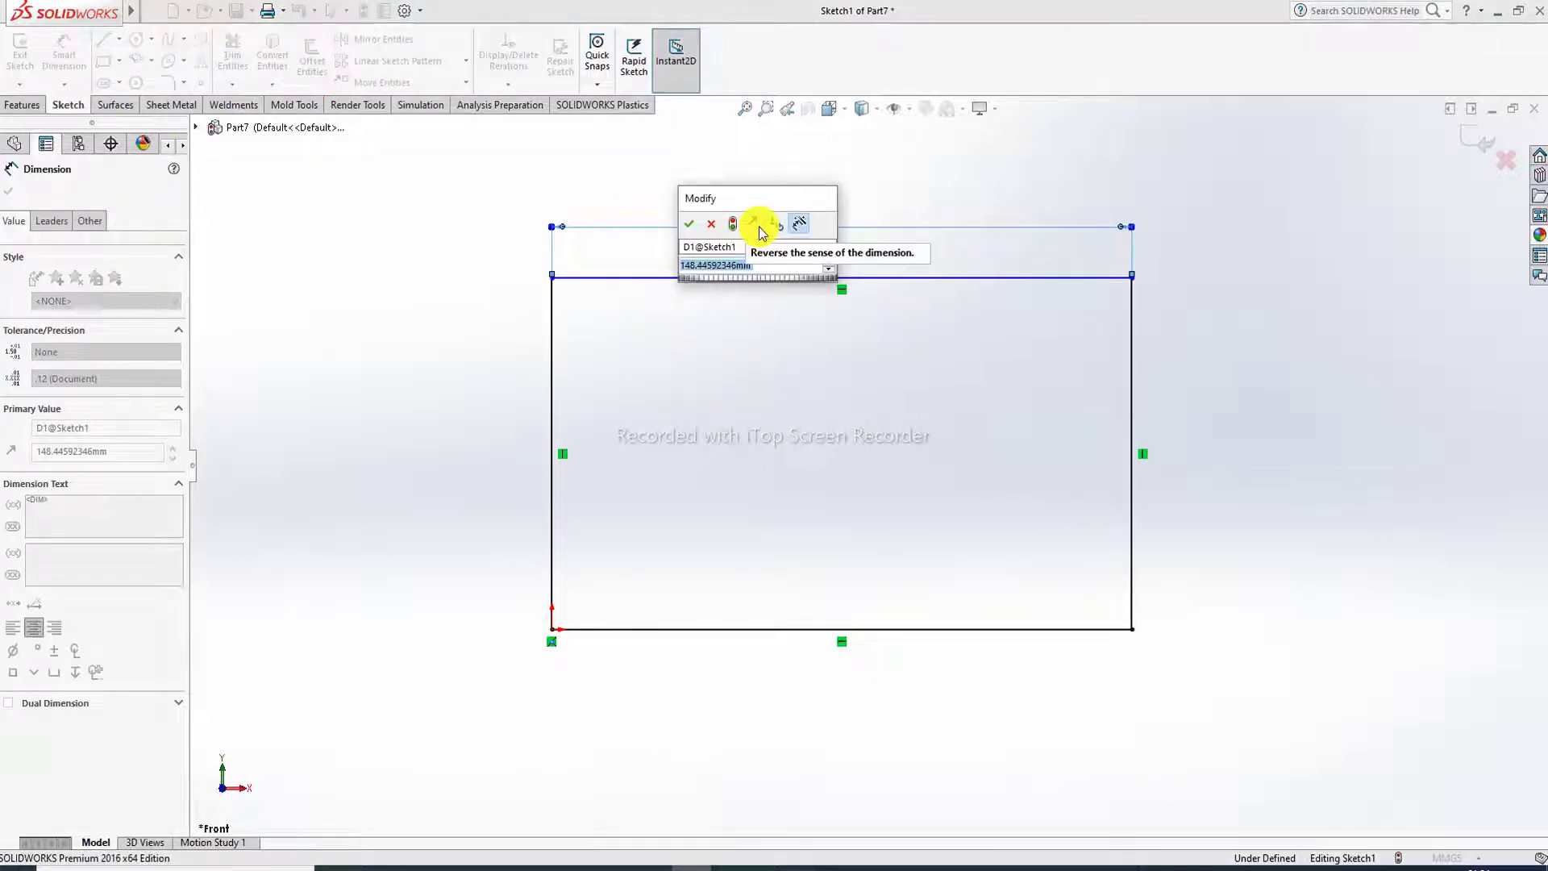
text(1)
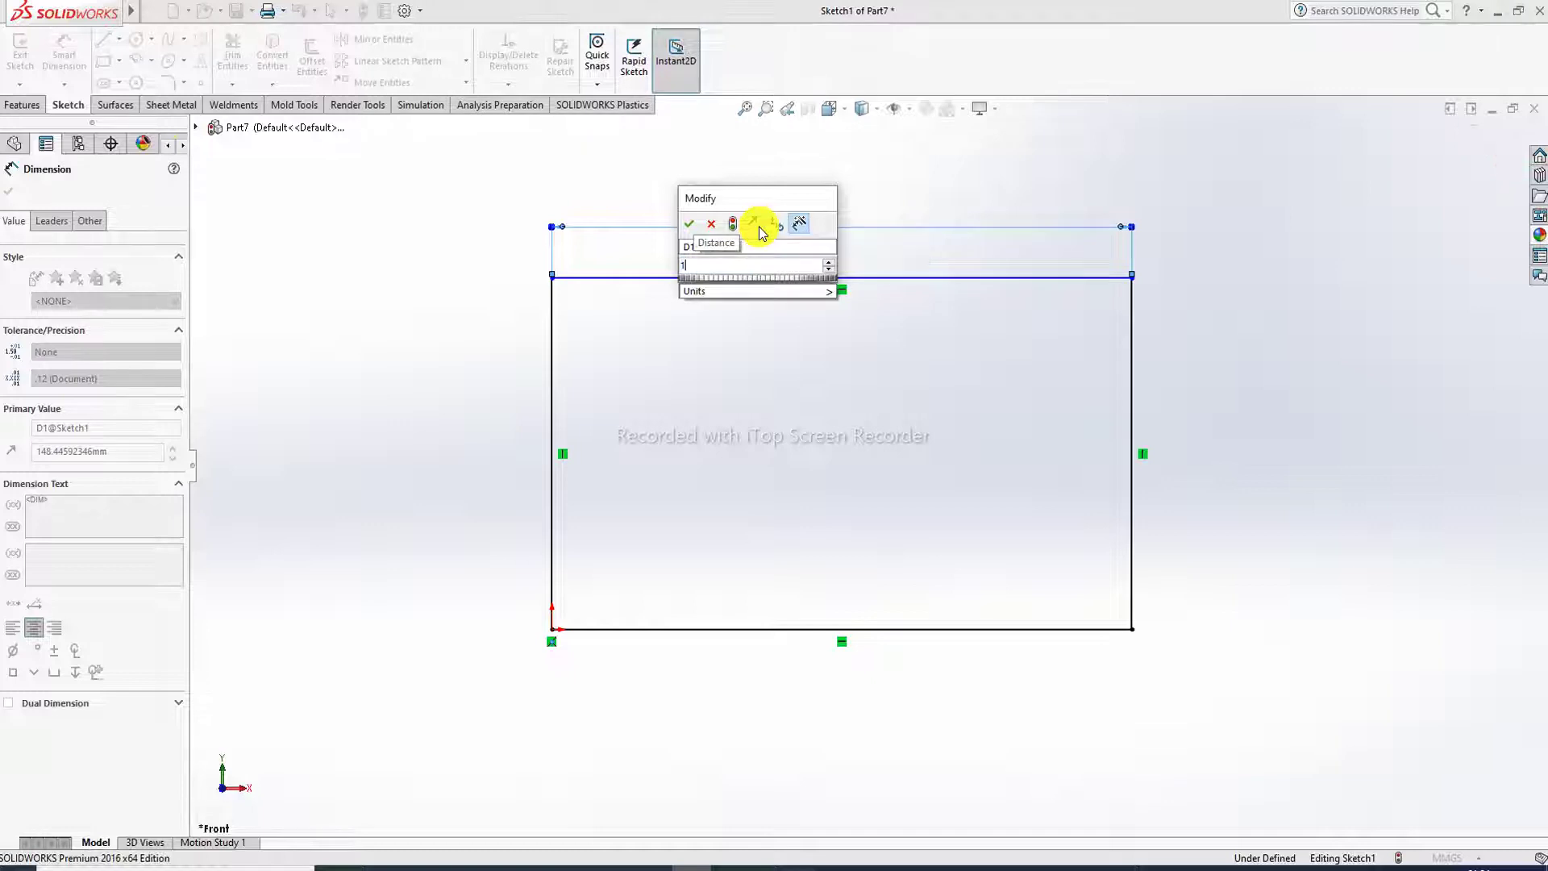
text(50)
key(Return)
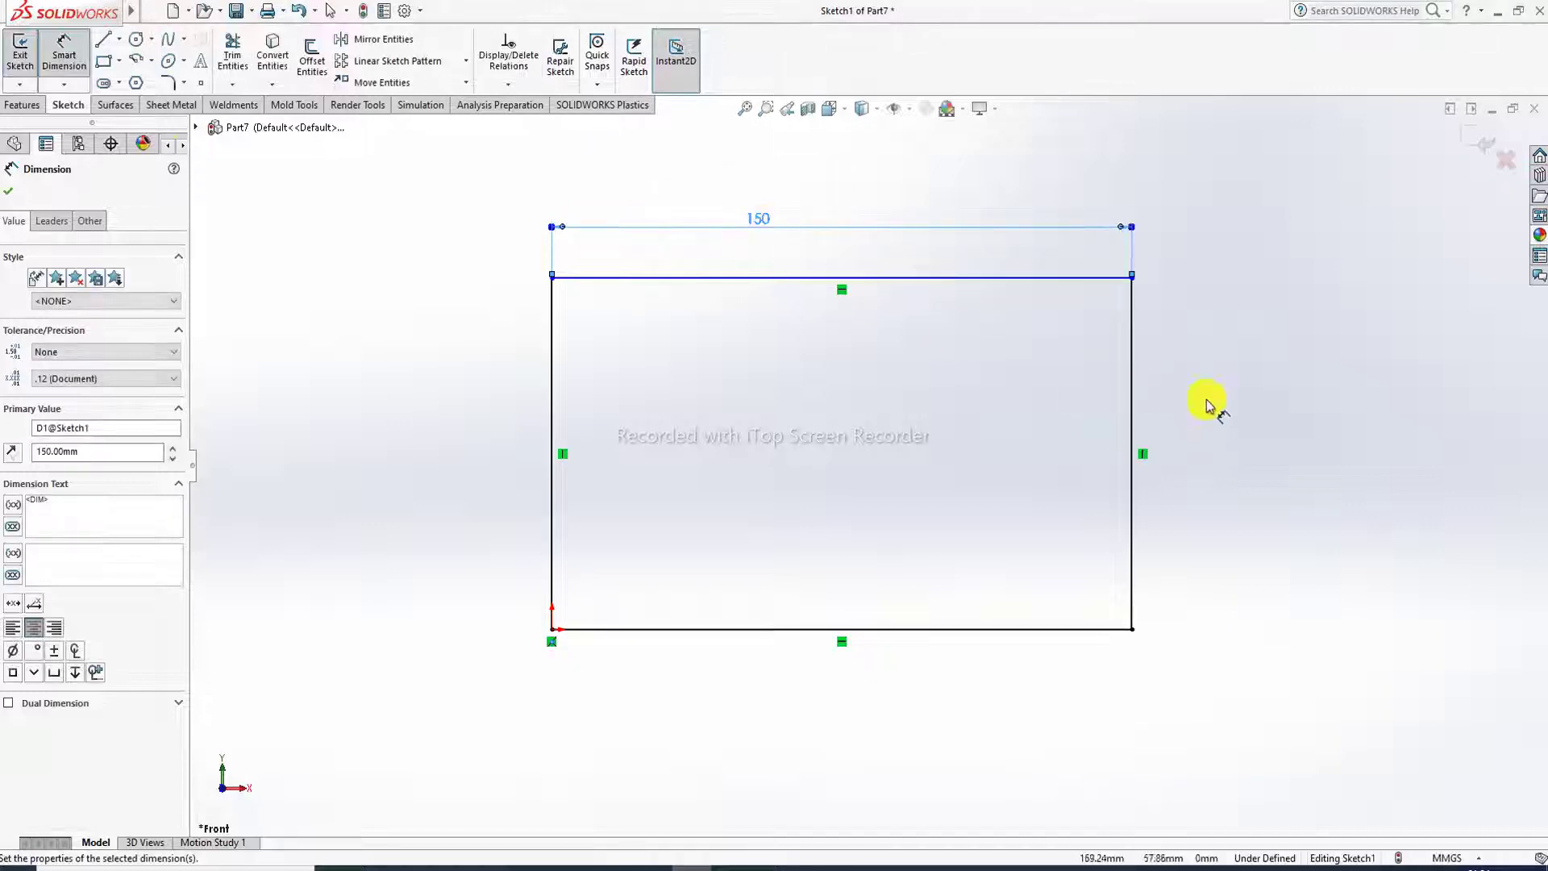
Step: Dimension the rectangle's right edge and set its length to 90 mm
click(1135, 413)
click(1175, 443)
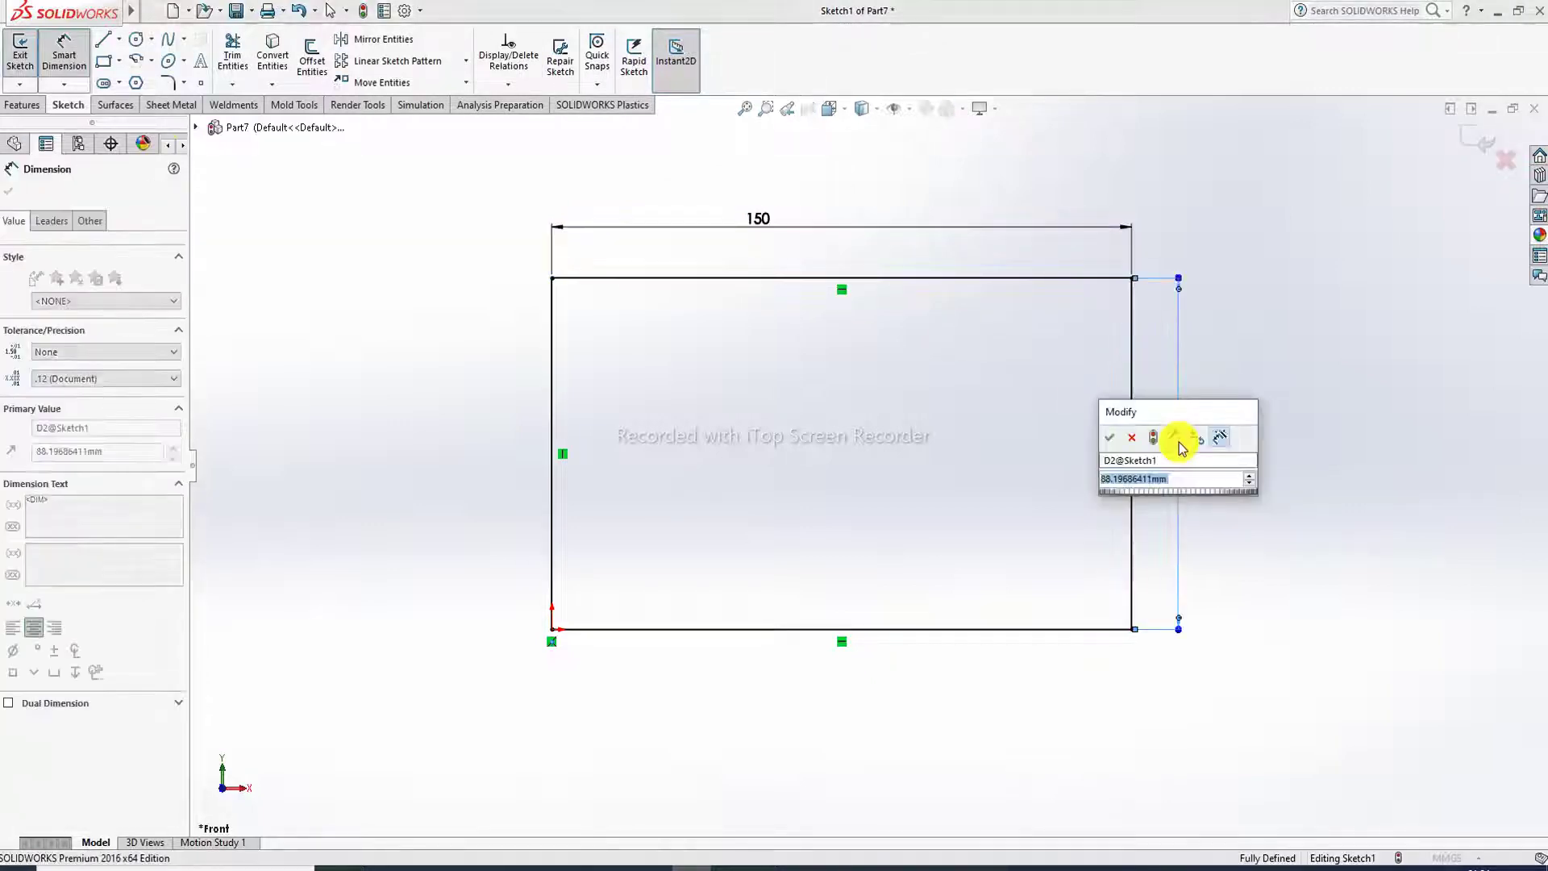
text(90)
key(Return)
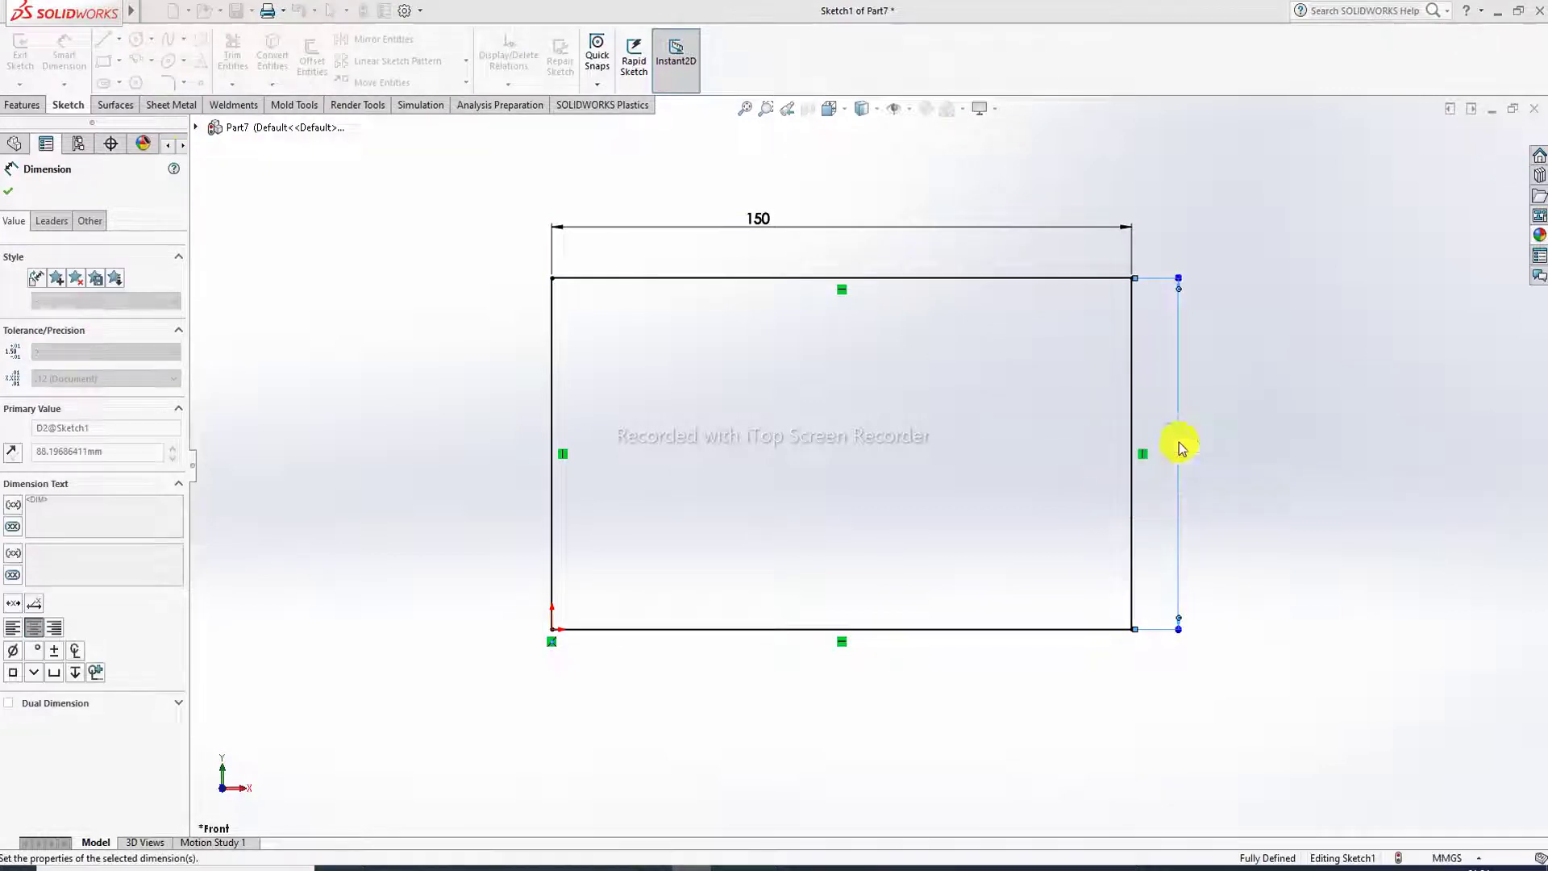
Step: Change the rectangle's height dimension to 100 mm and finish dimensioning
double_click(1170, 438)
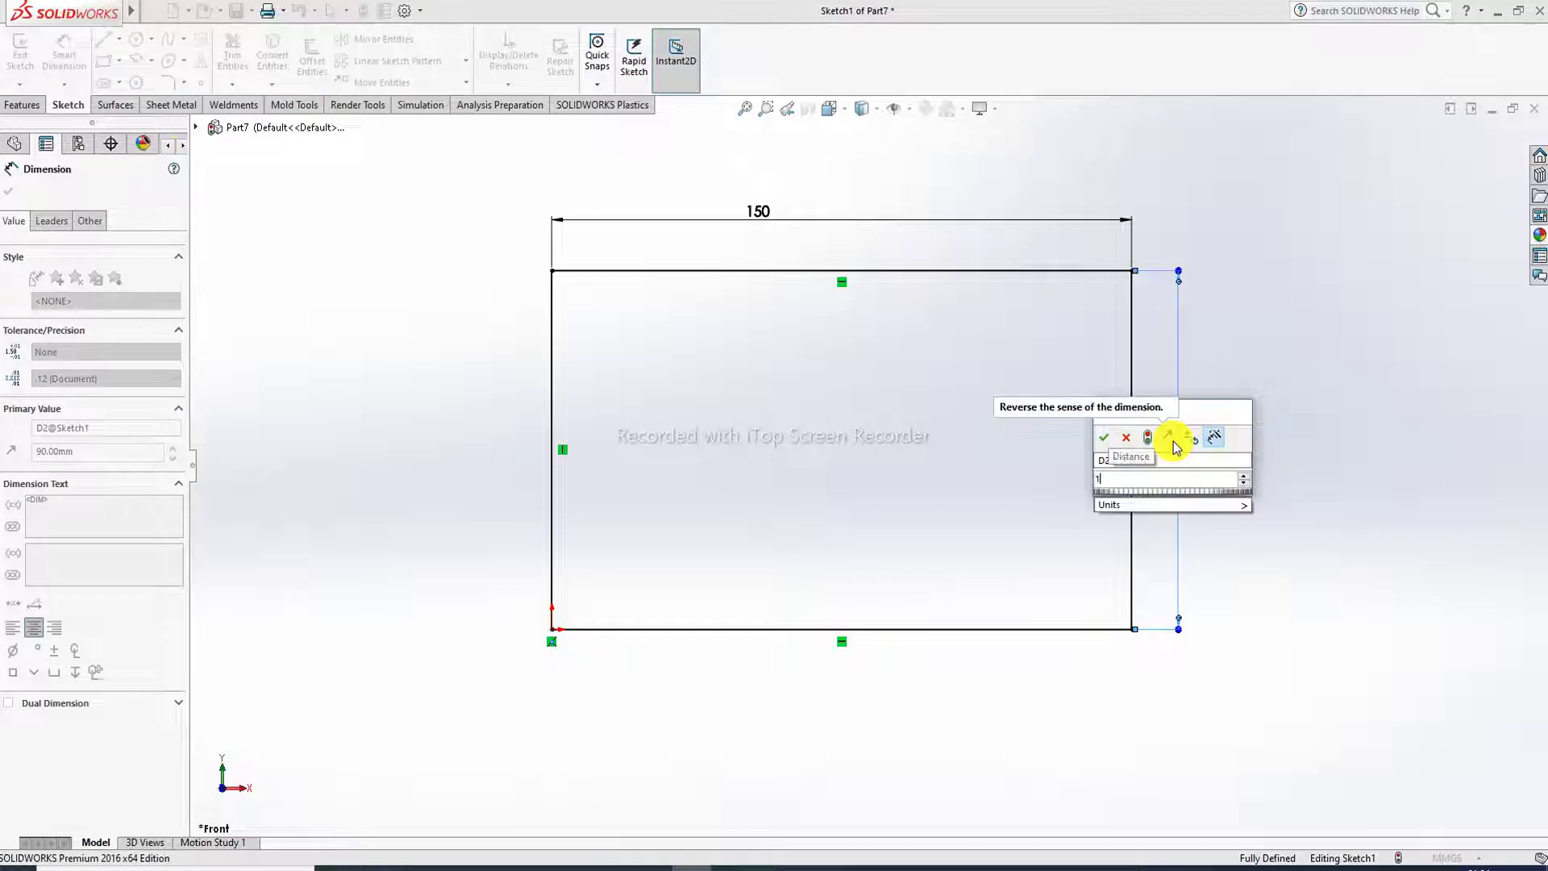
key(Return)
click(1250, 159)
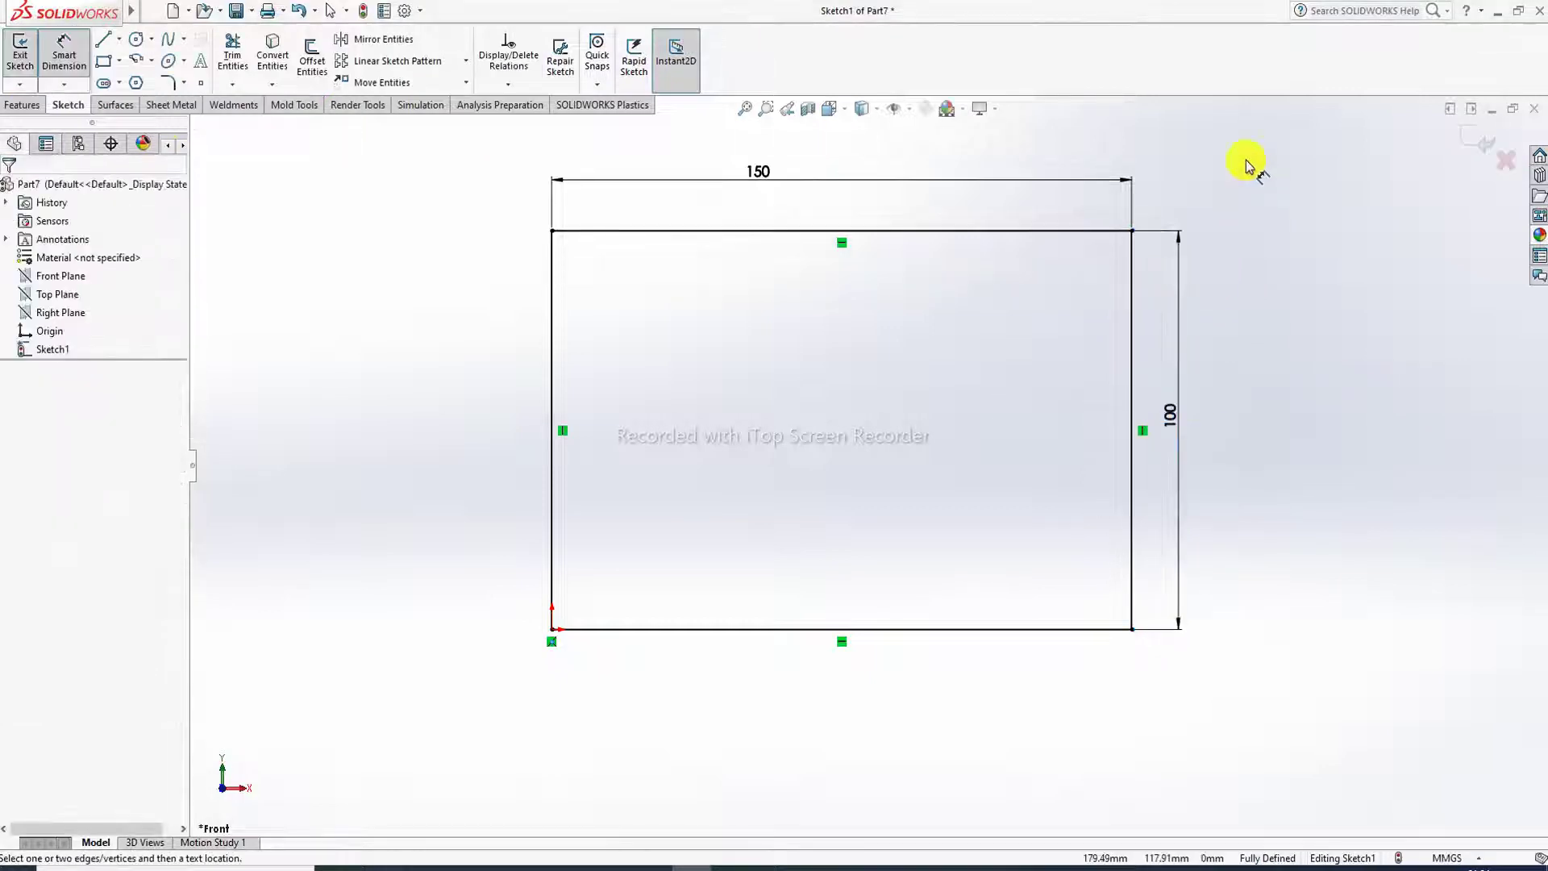
right_click(1251, 167)
click(1306, 226)
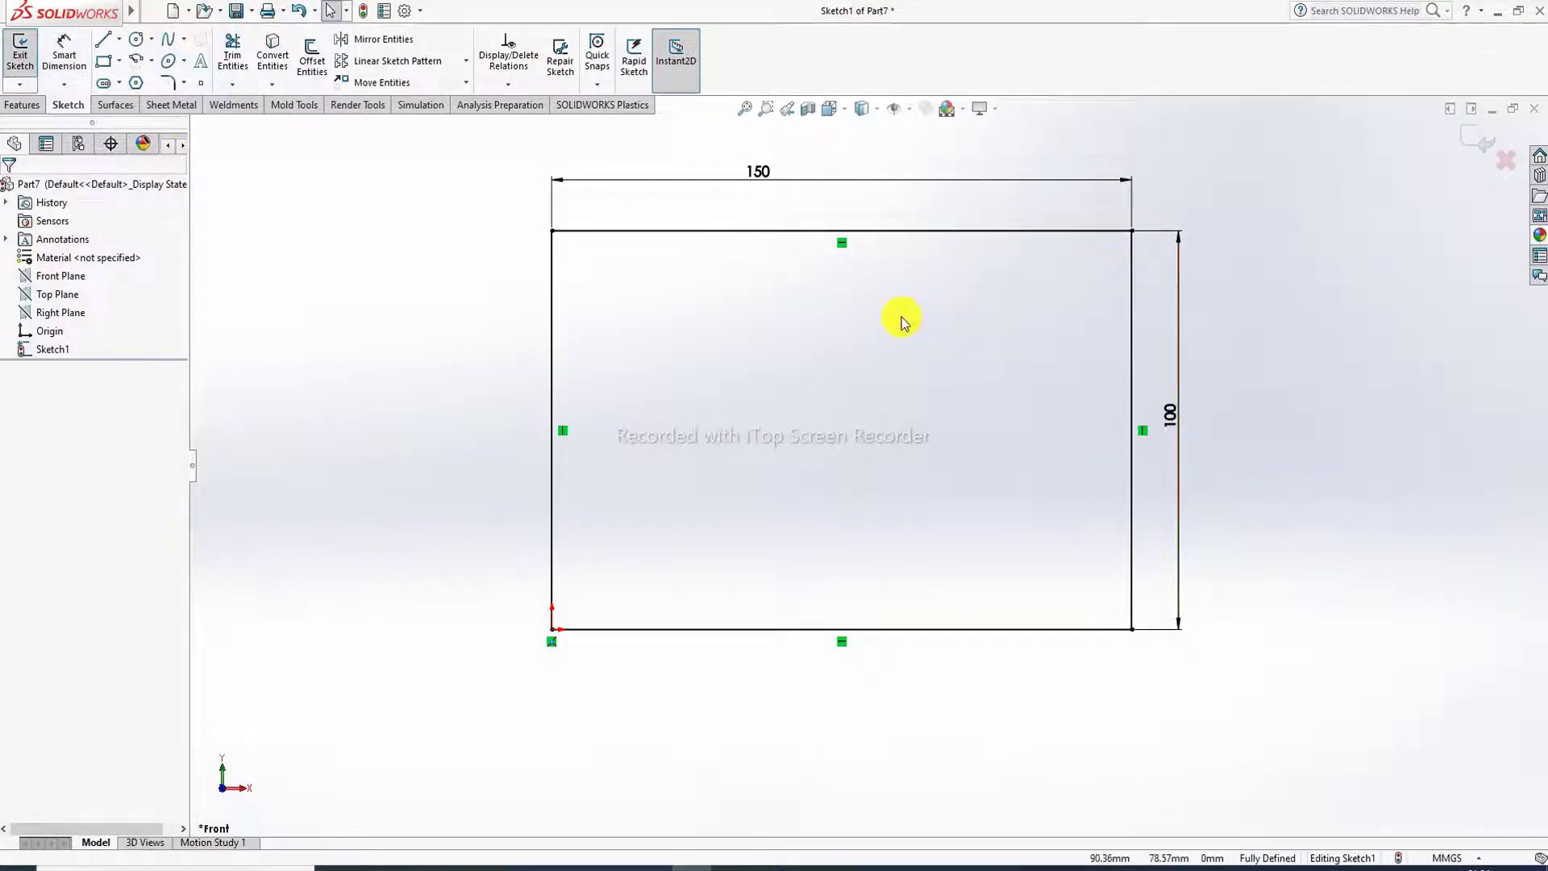
Step: Sketch a circle about 9 mm in diameter inside the rectangle, near its upper-left corner
key(f)
scroll(902, 327, down, 1)
scroll(899, 352, up, 2)
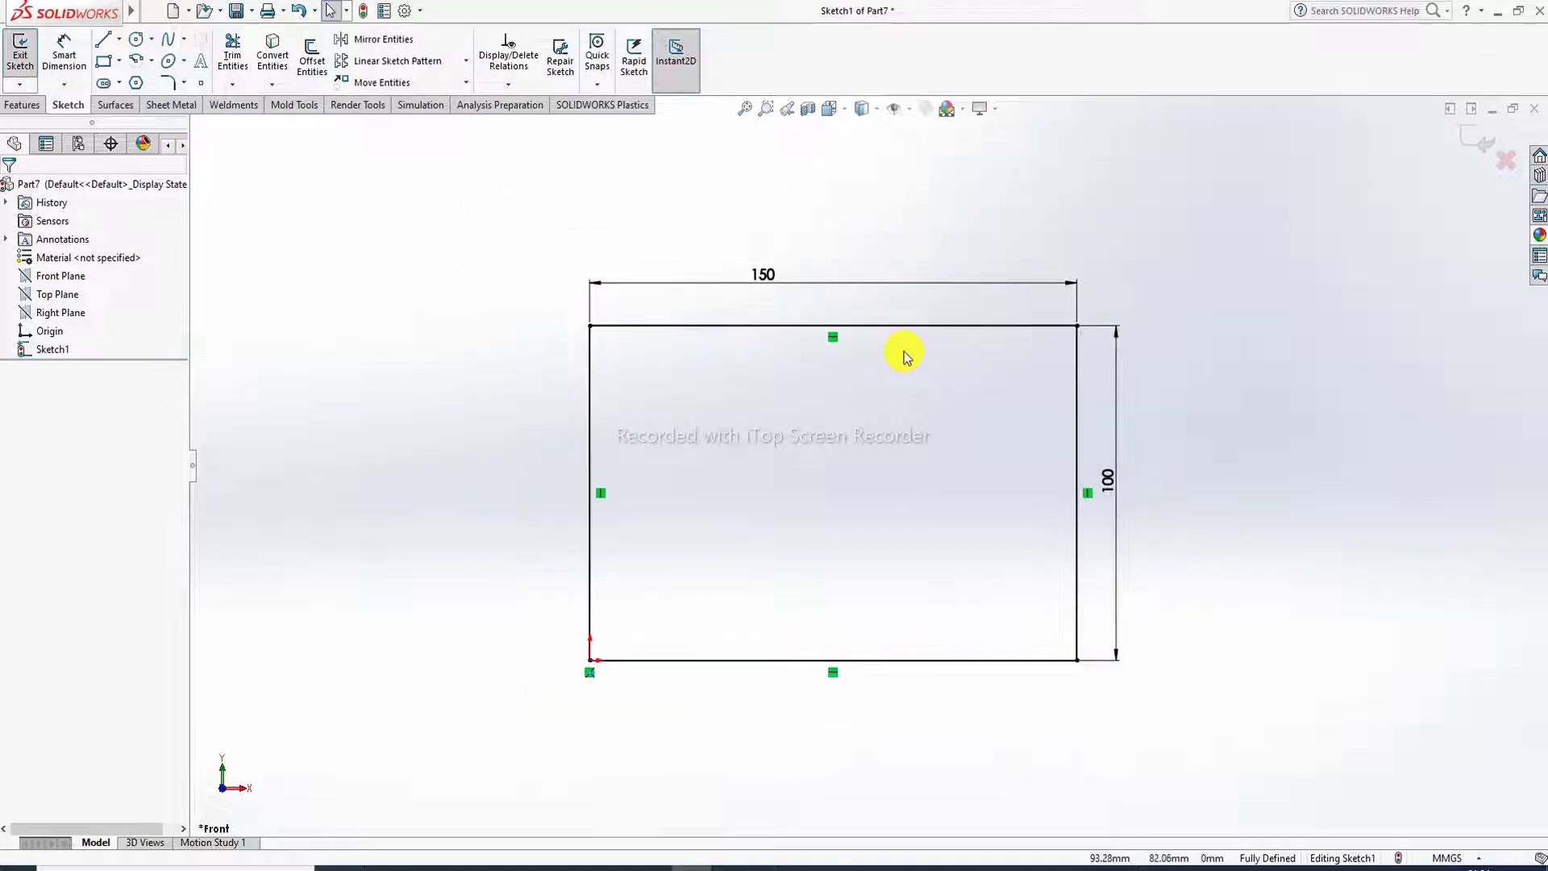
scroll(794, 369, down, 1)
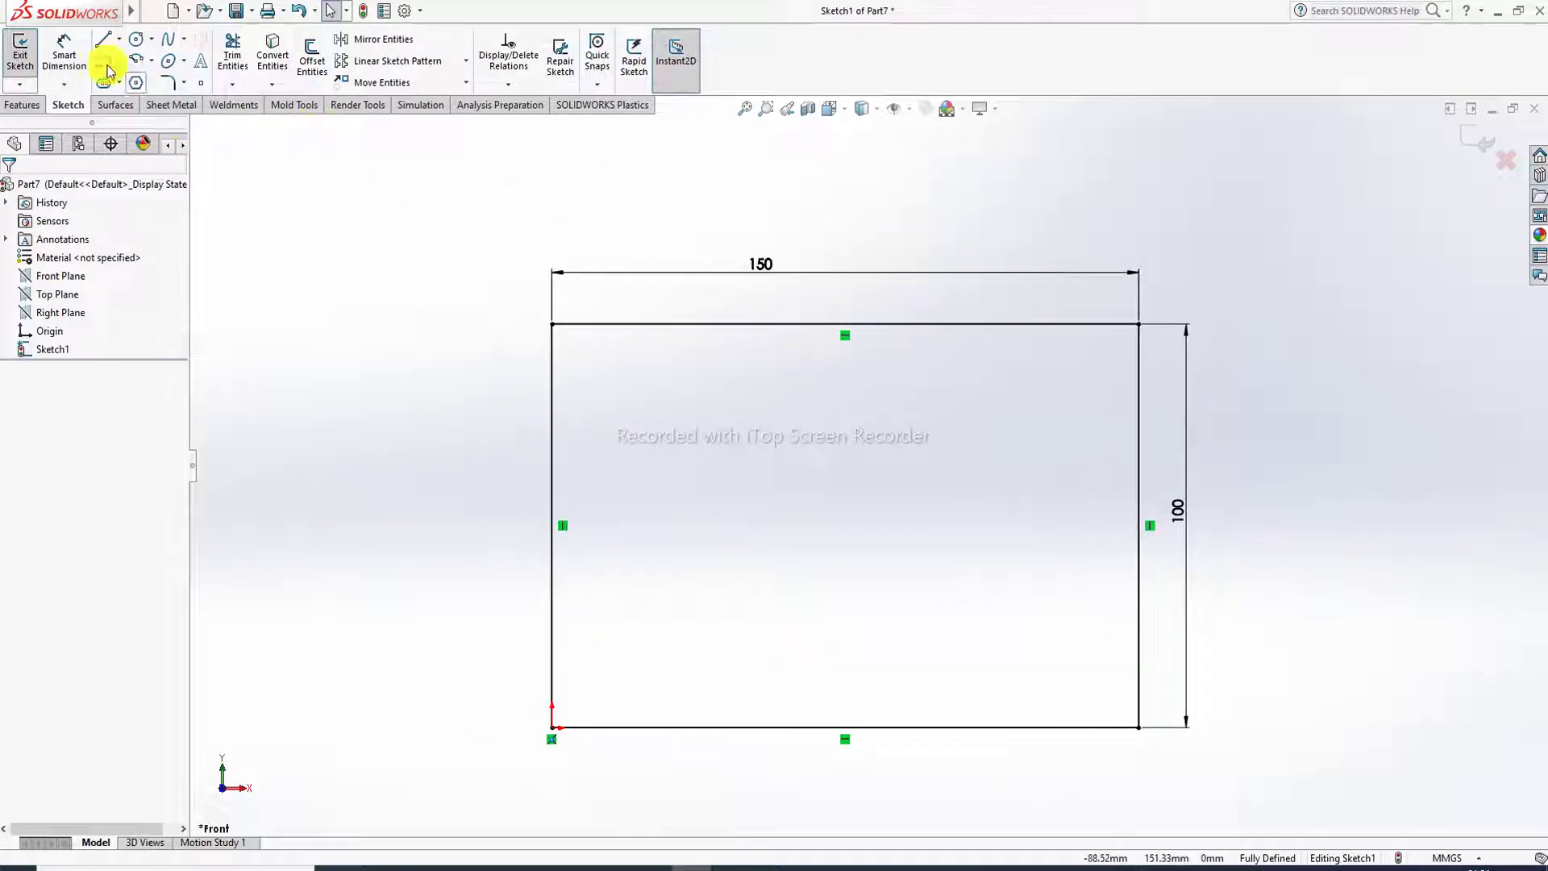
click(138, 40)
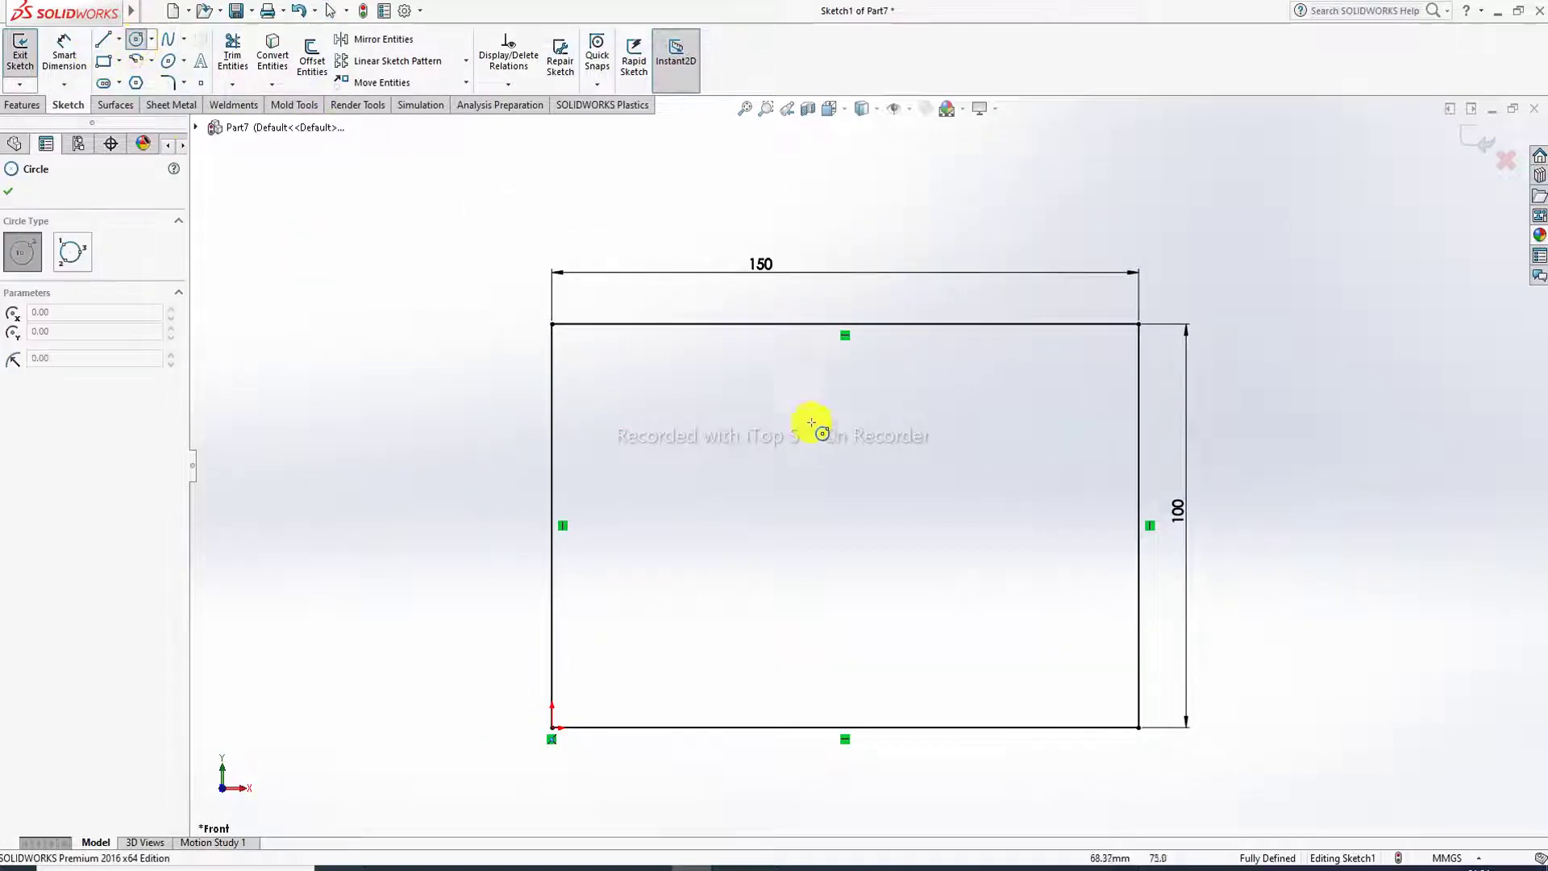
click(575, 357)
click(592, 347)
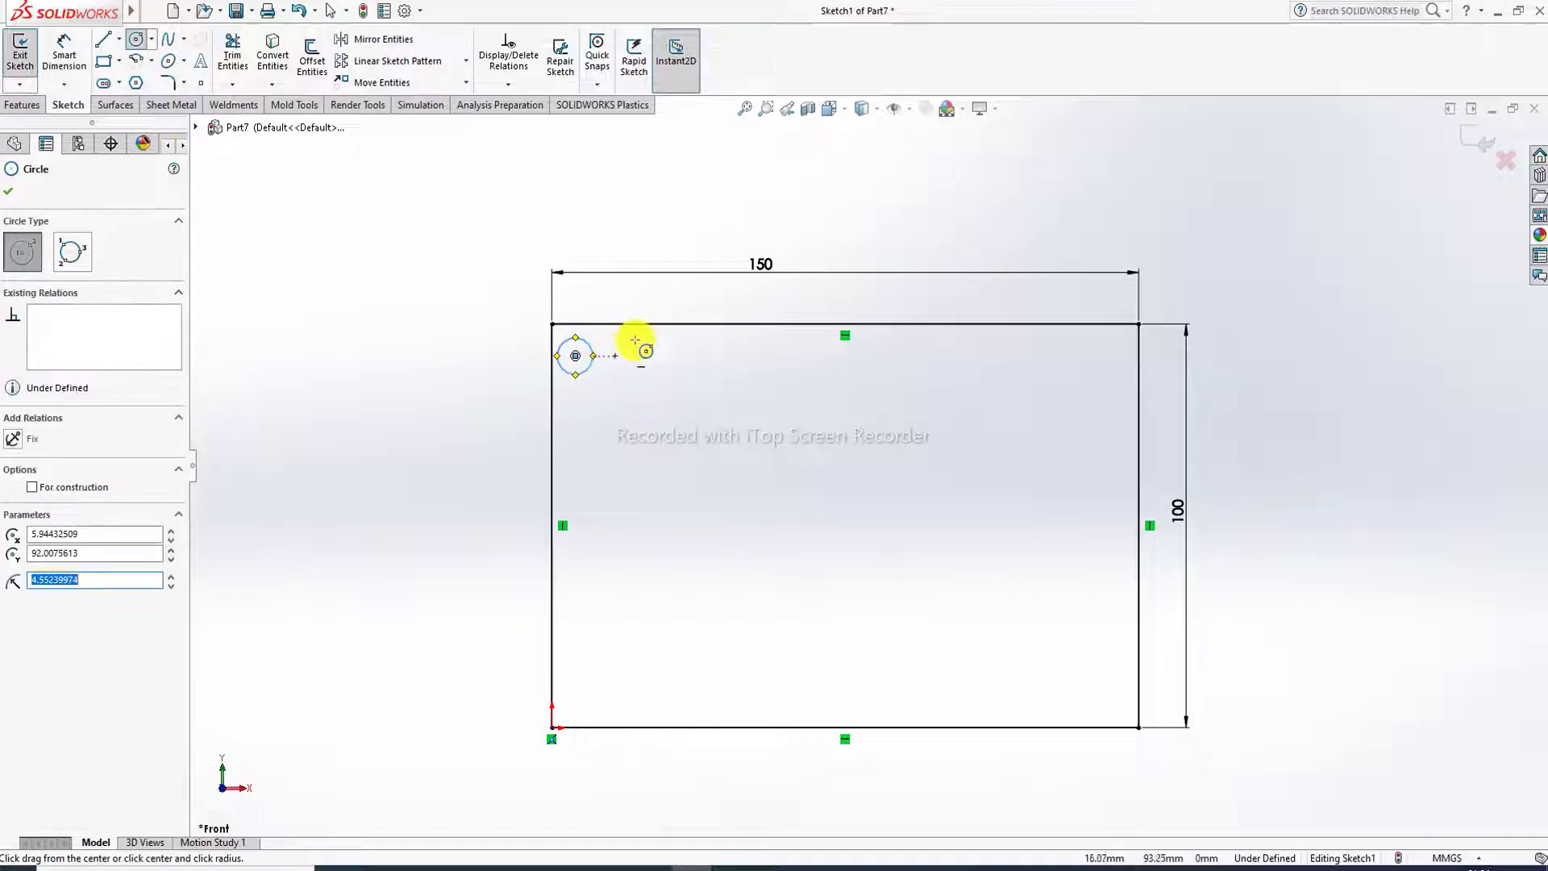
right_click(680, 236)
click(725, 250)
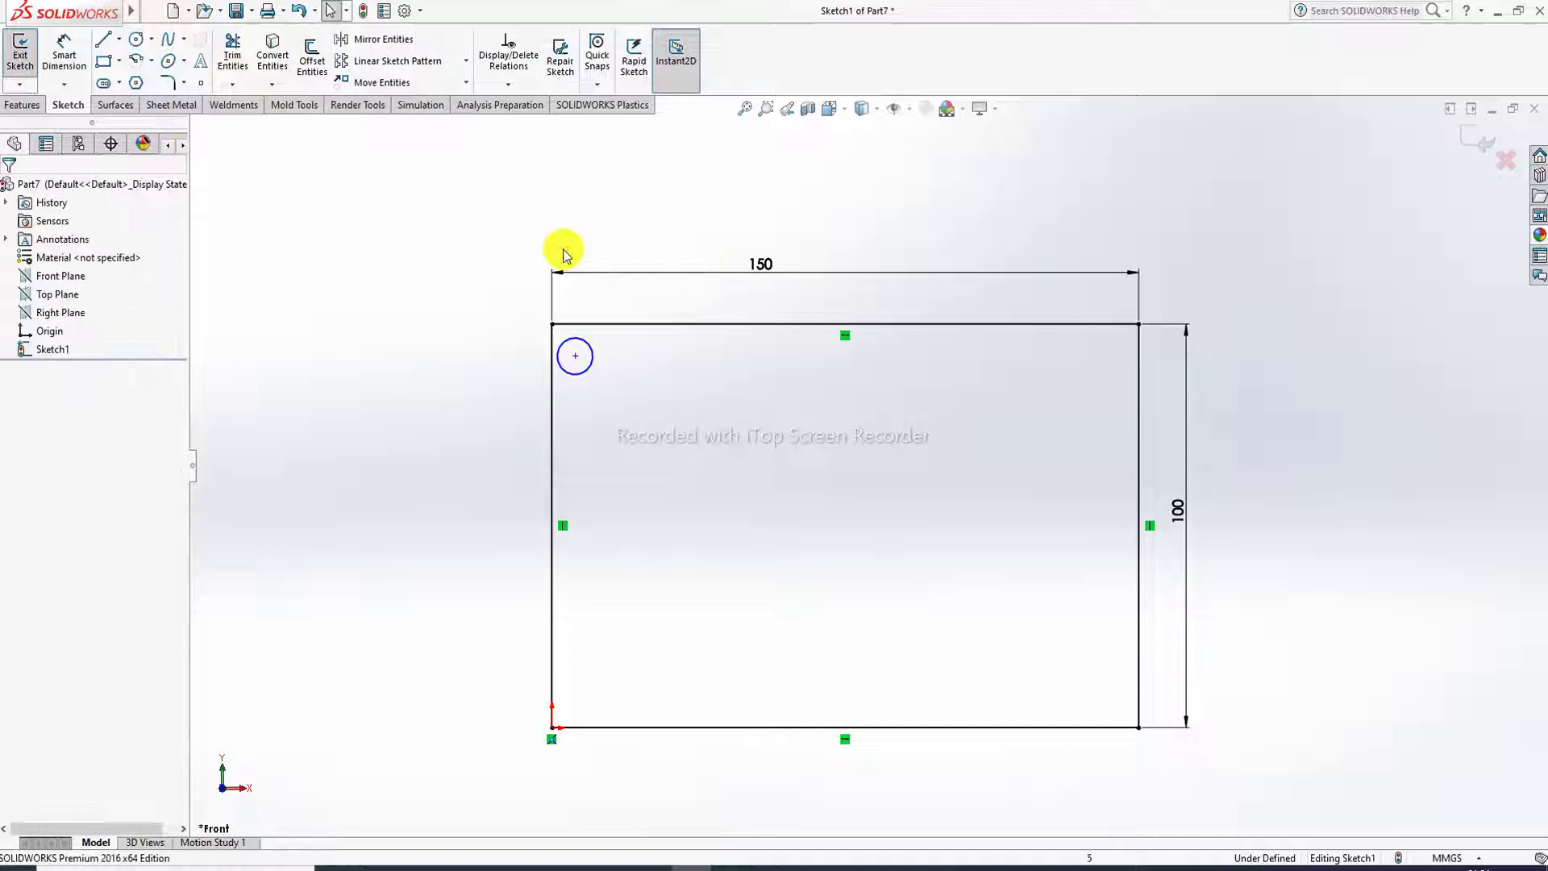
Step: Move the circle slightly farther inward from the rectangle's left edge
click(582, 357)
drag(586, 360, 594, 360)
click(641, 242)
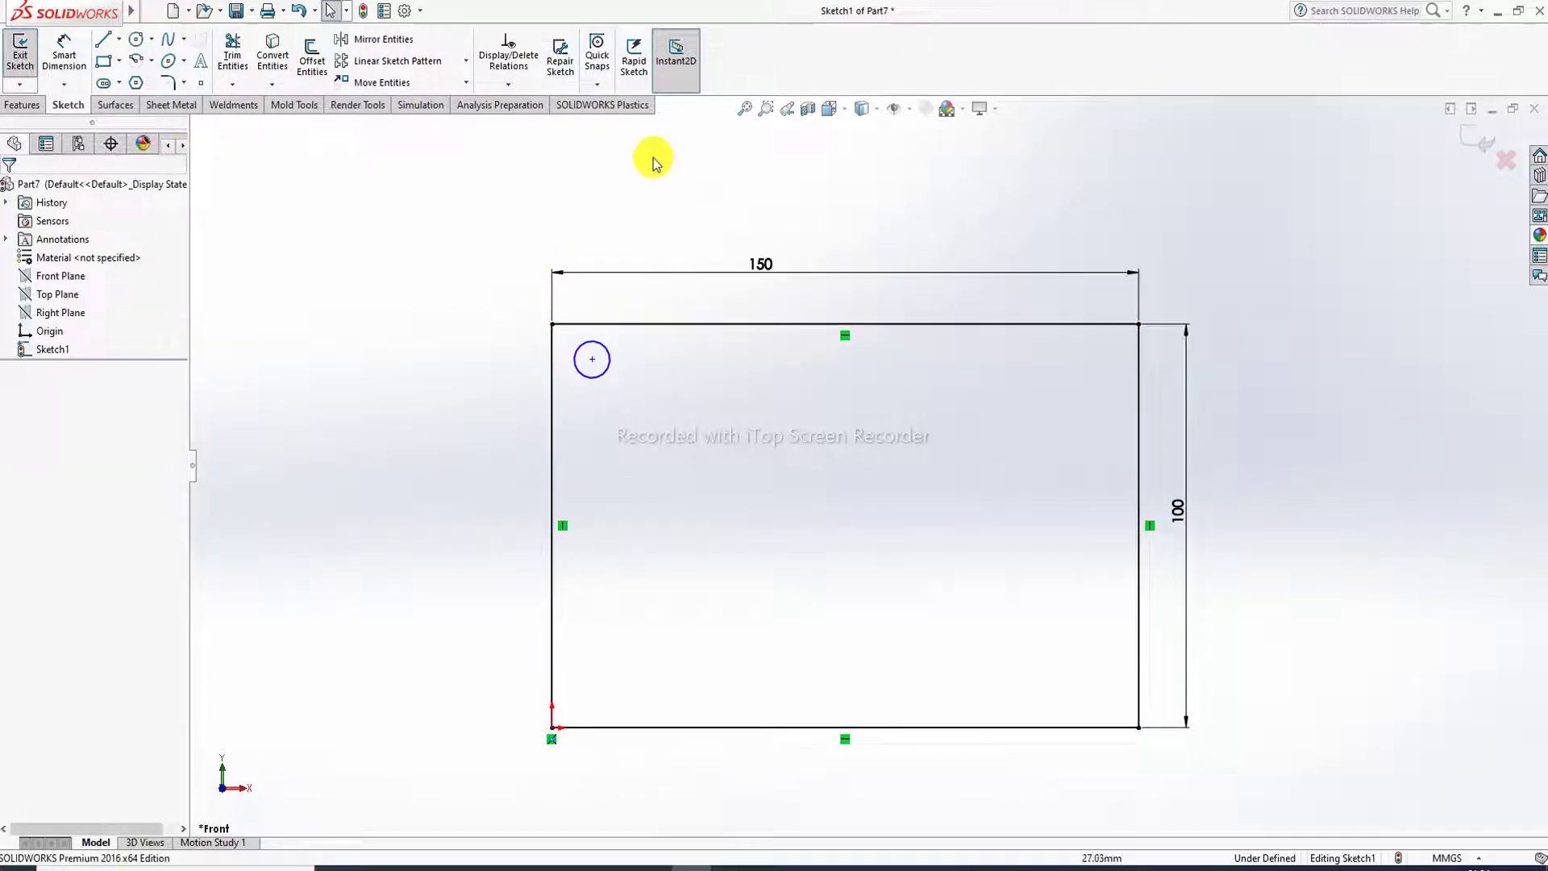
Step: Dimension the circle's diameter, set it to 10 mm and finish dimensioning
click(65, 53)
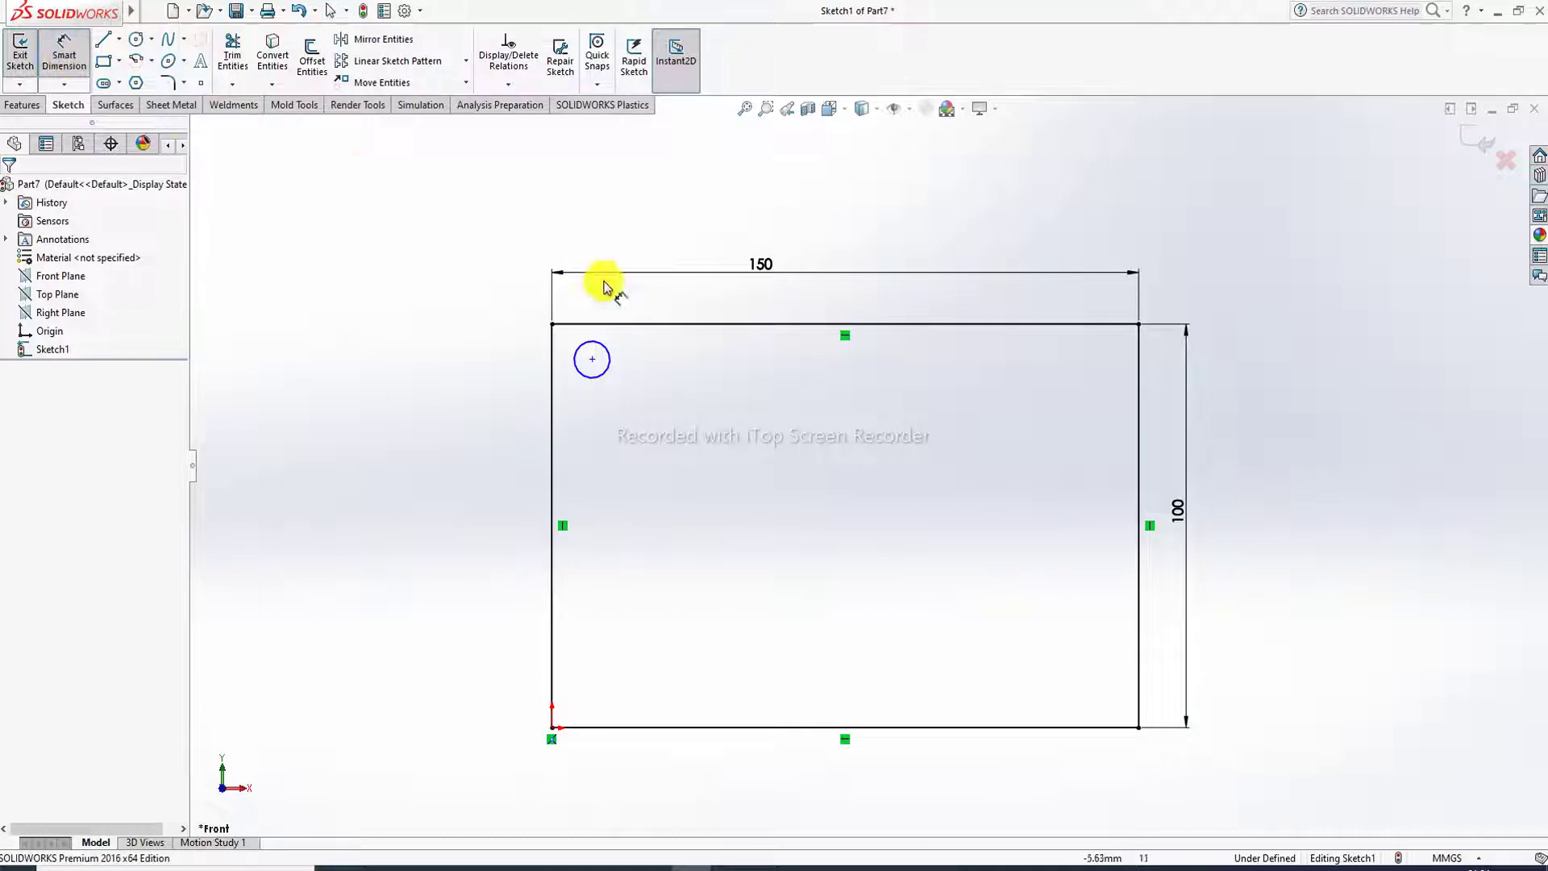
click(605, 346)
click(637, 306)
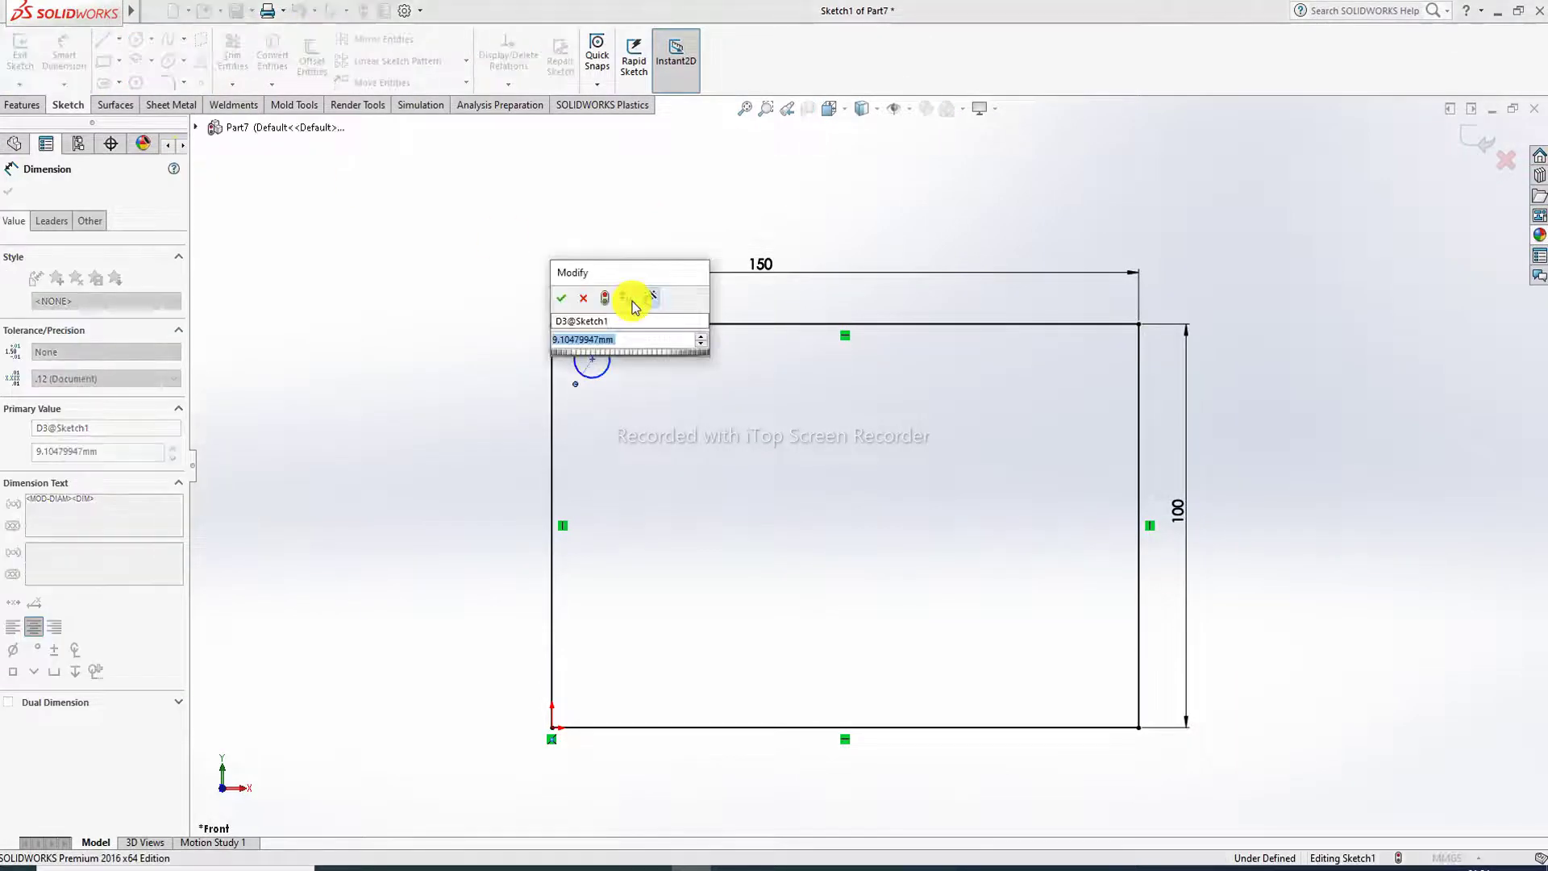
text(10)
key(Return)
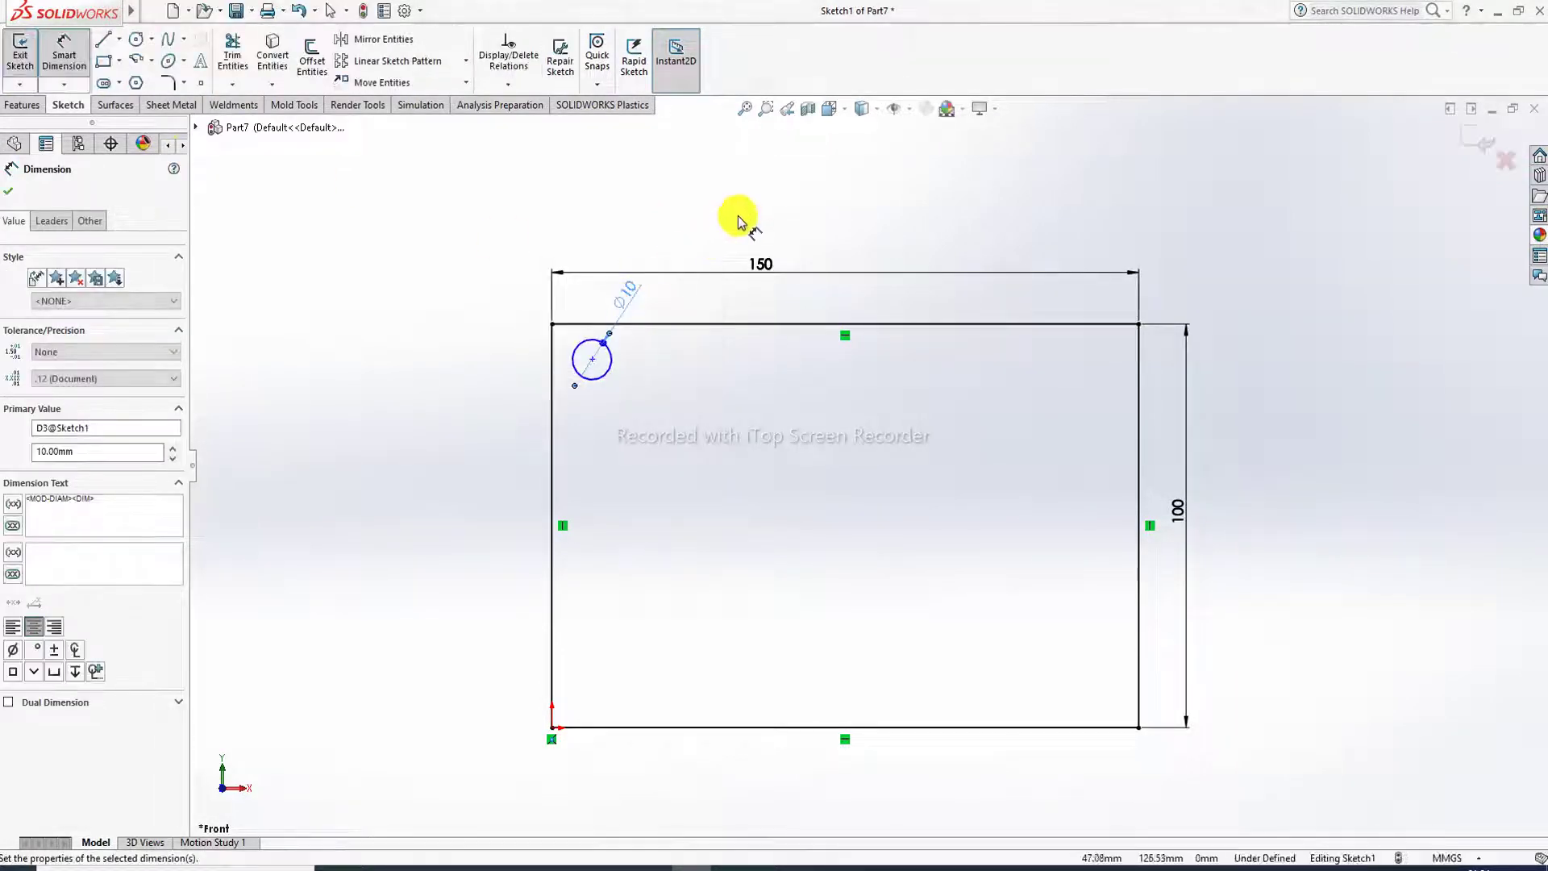
click(739, 222)
right_click(742, 216)
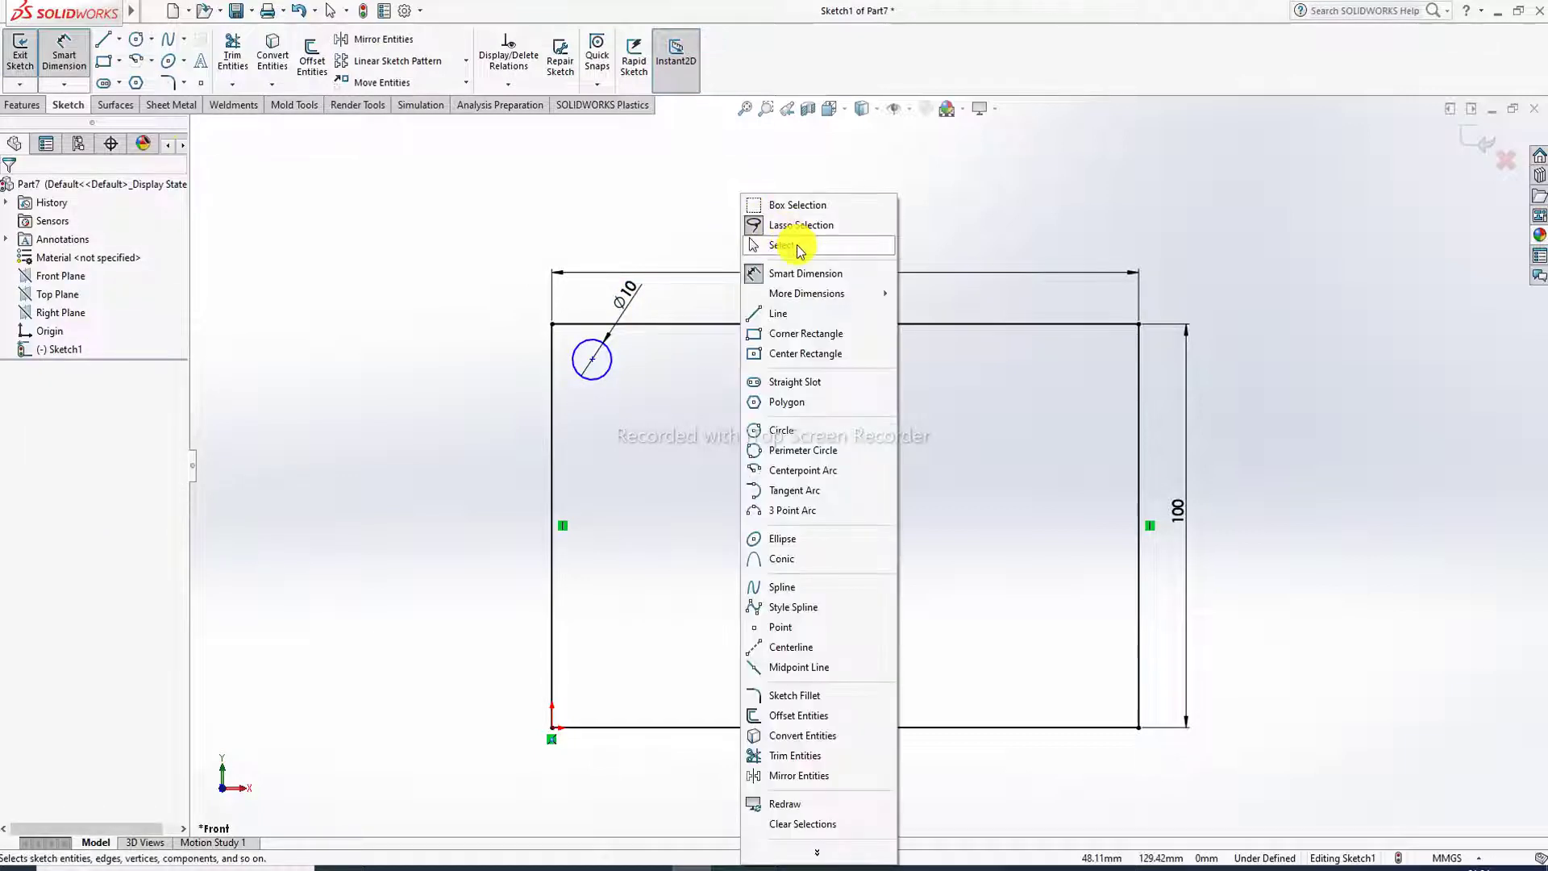
click(766, 225)
click(466, 61)
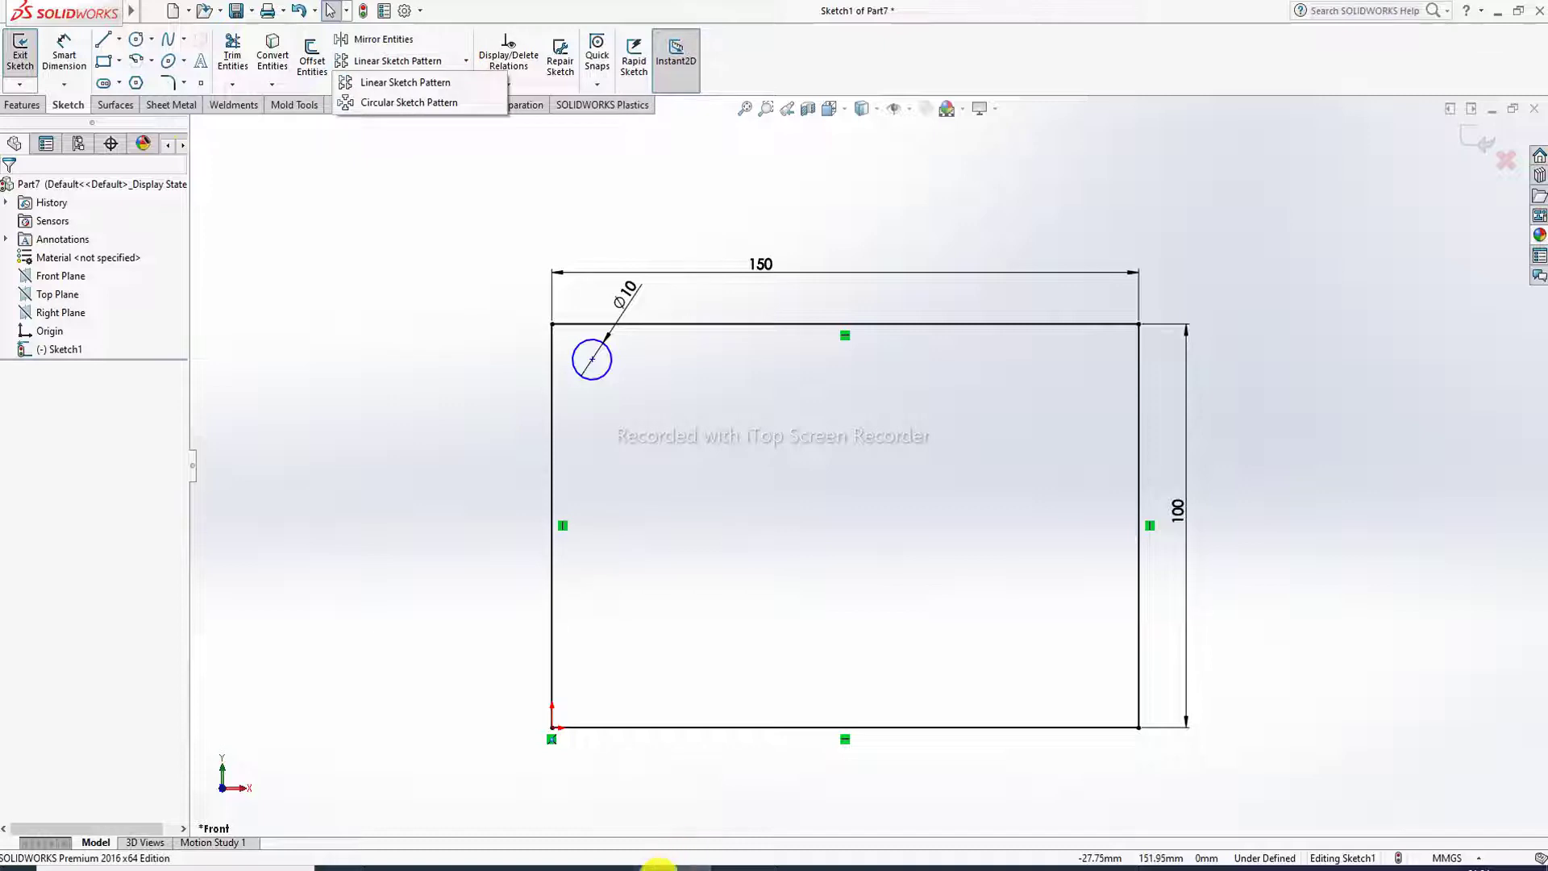
click(669, 856)
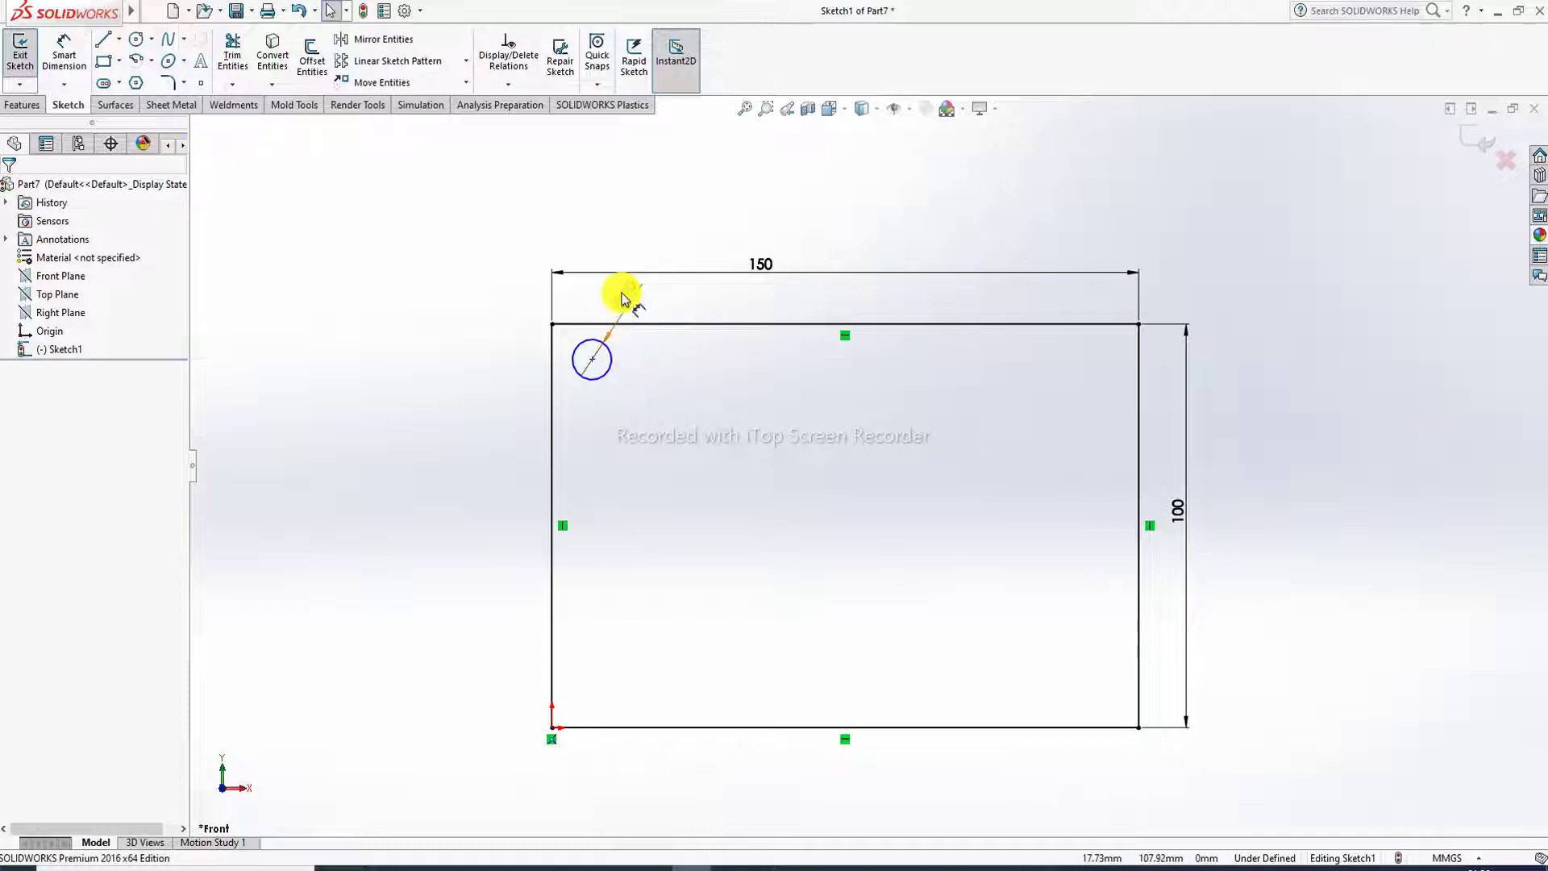
click(467, 61)
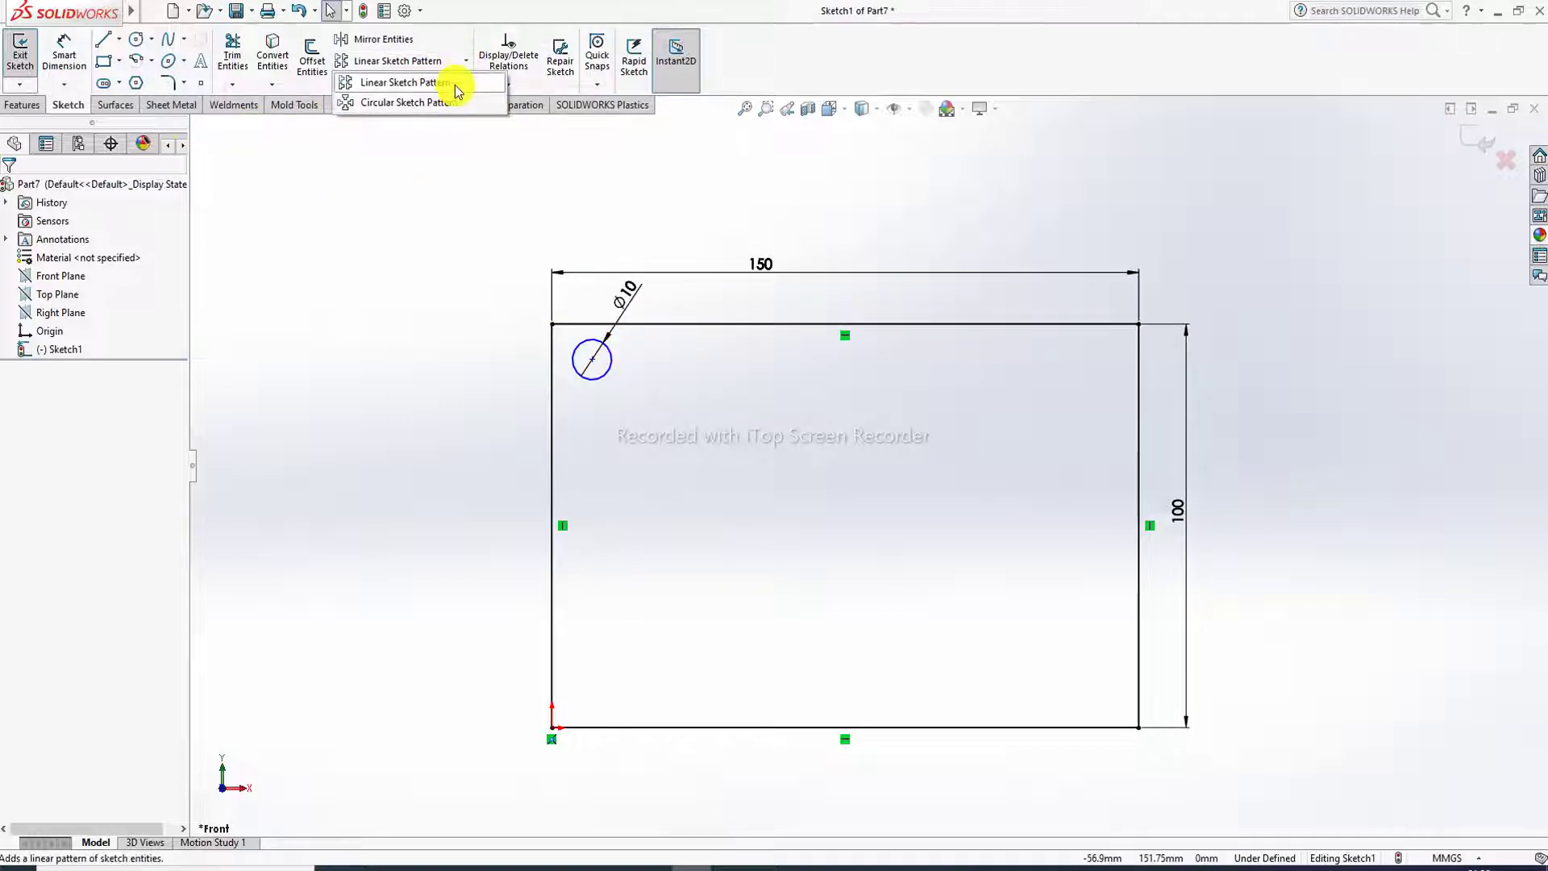
click(455, 84)
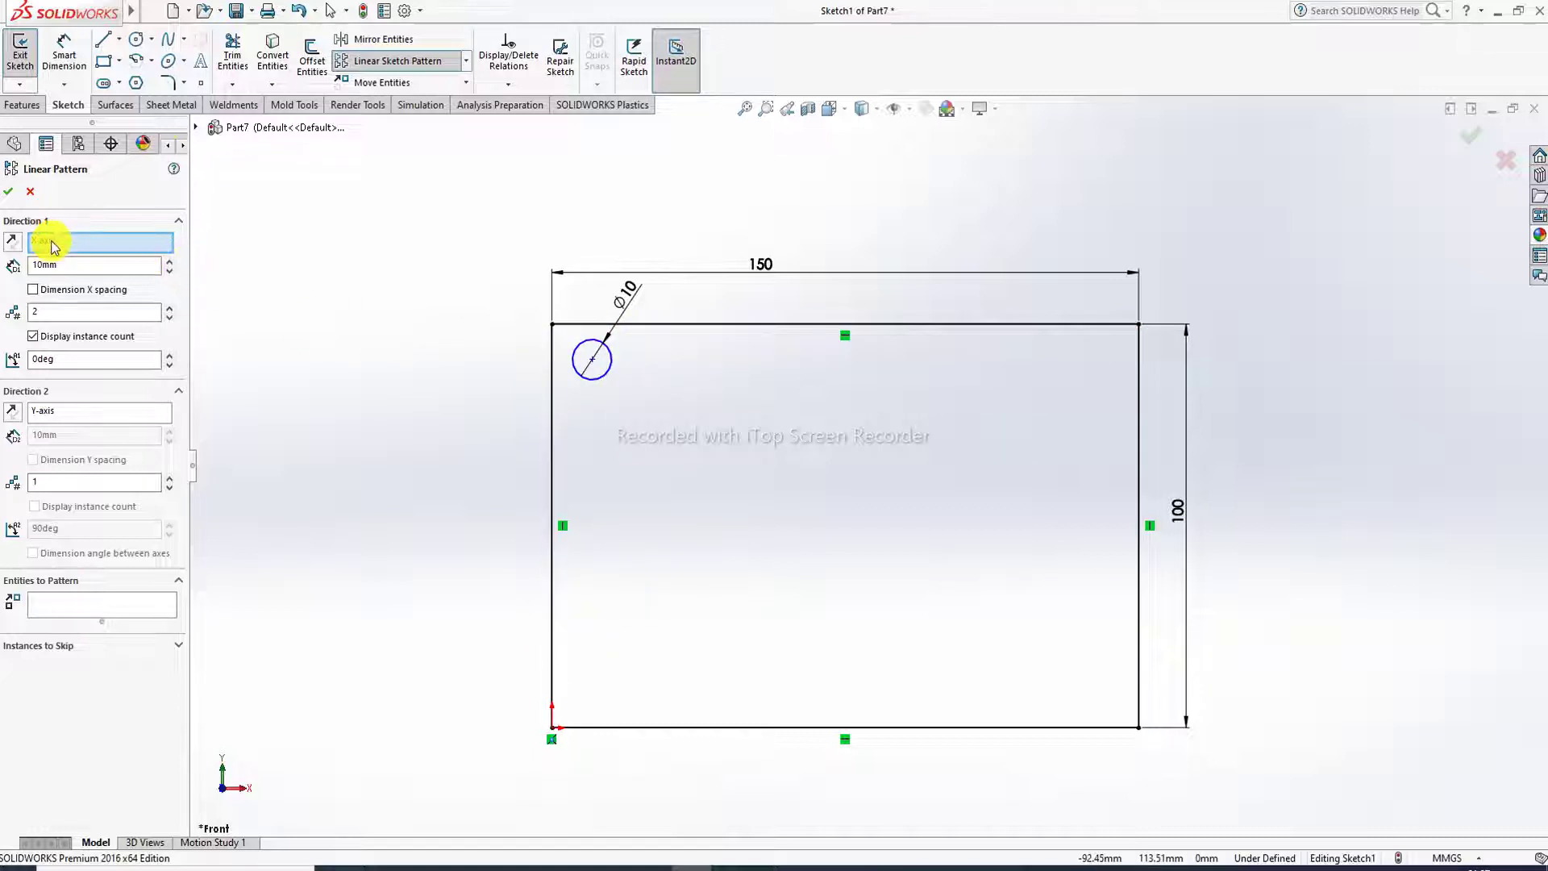
click(610, 360)
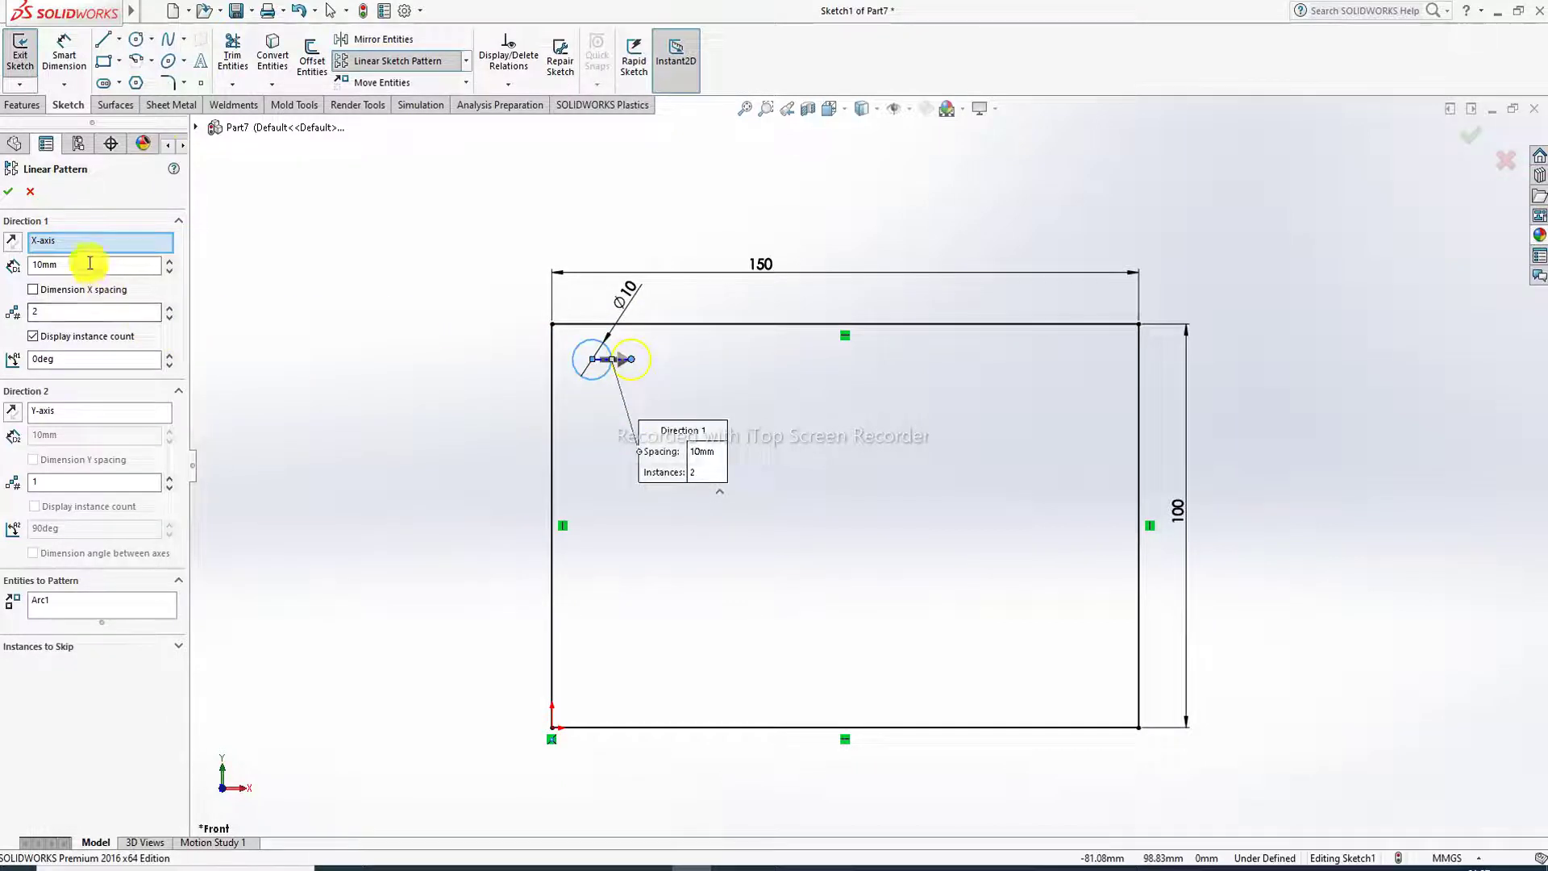
drag(68, 268, 10, 263)
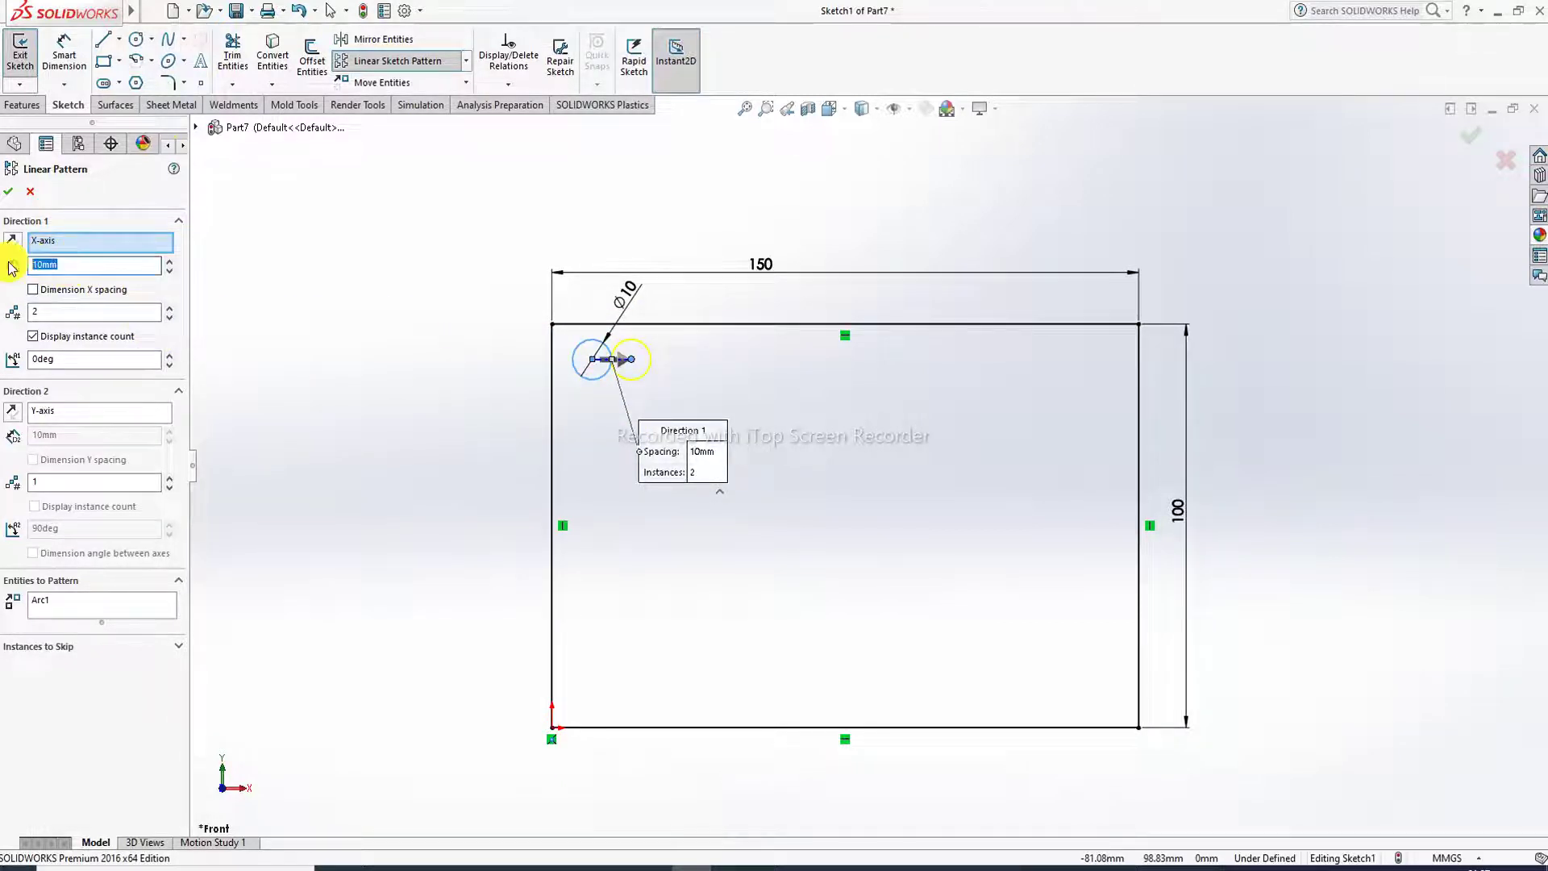
text(14)
key(Return)
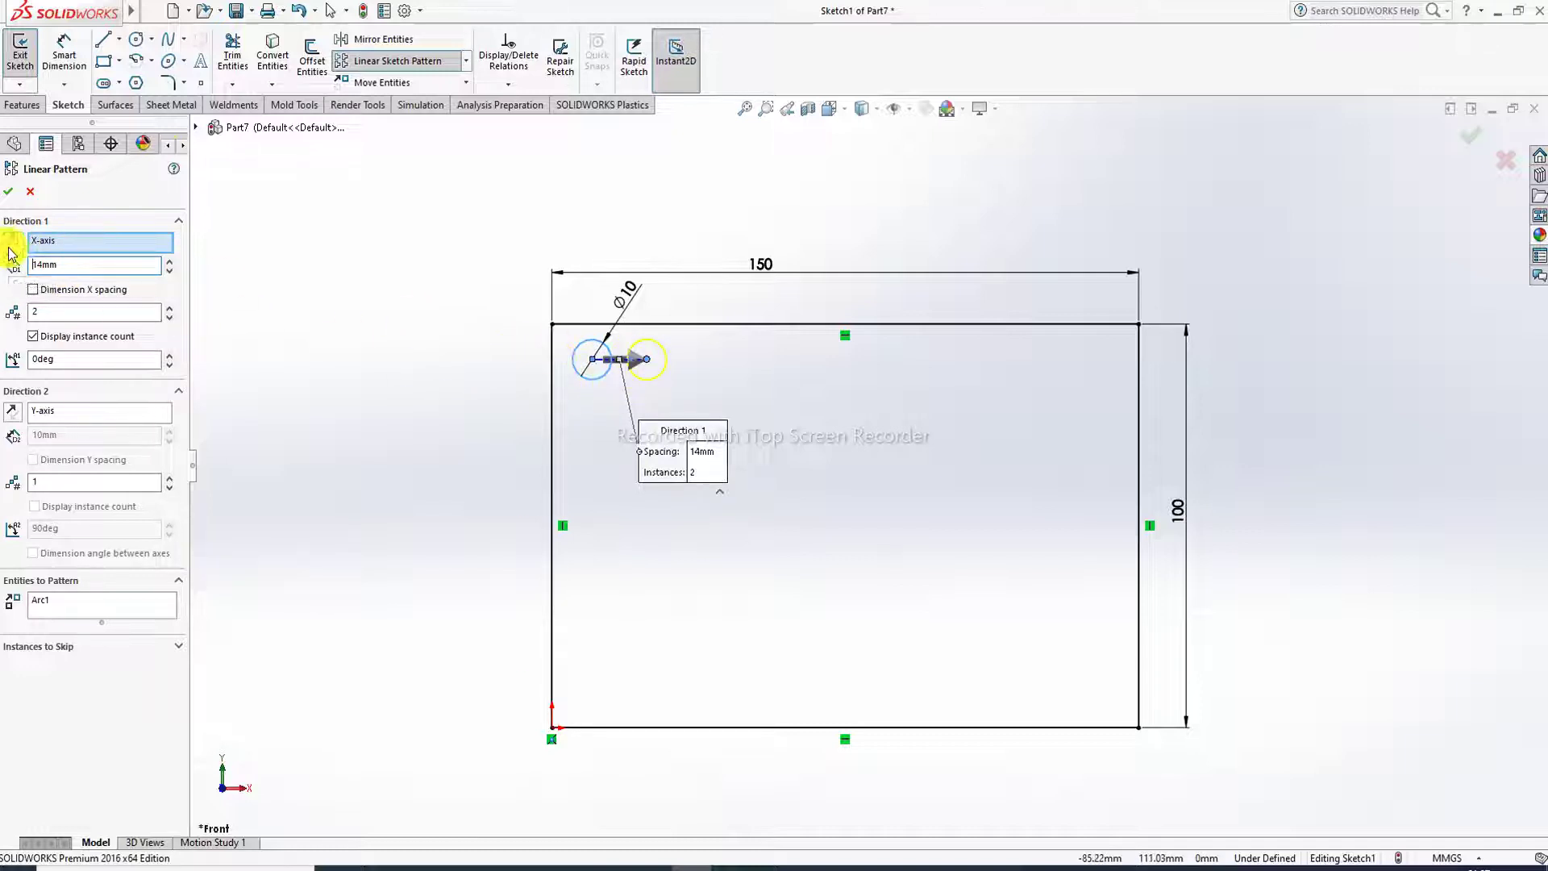
click(170, 308)
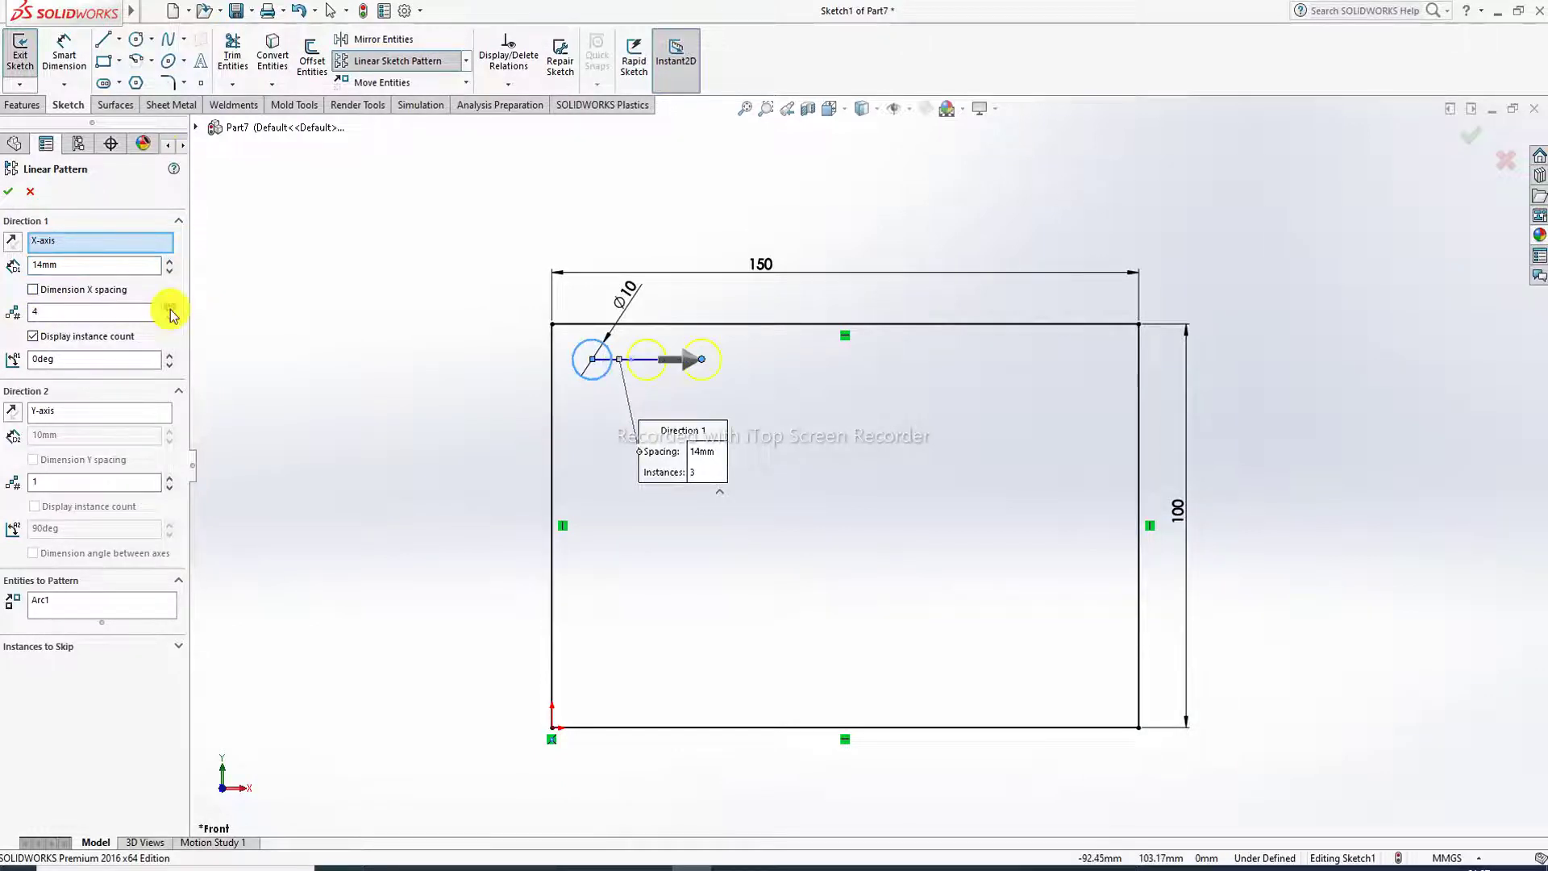
click(170, 308)
click(170, 308)
click(170, 308)
click(170, 308)
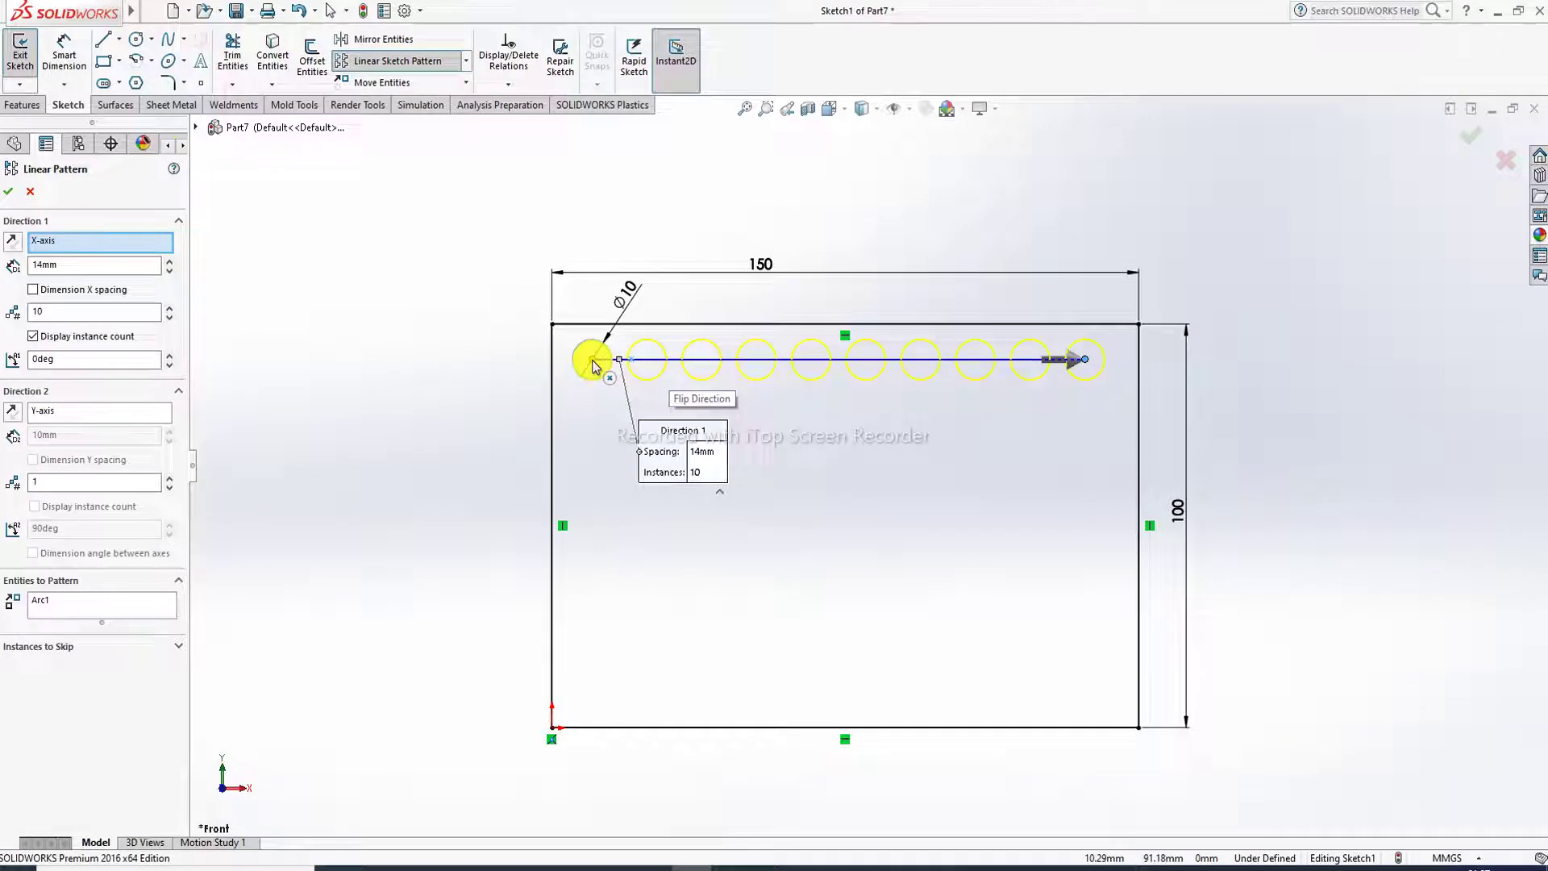
click(30, 191)
Step: Move the circle's centre onto the rectangle's left edge near the top, and choose the circle as the entity for a Linear Sketch Pattern
drag(594, 358, 552, 348)
click(470, 258)
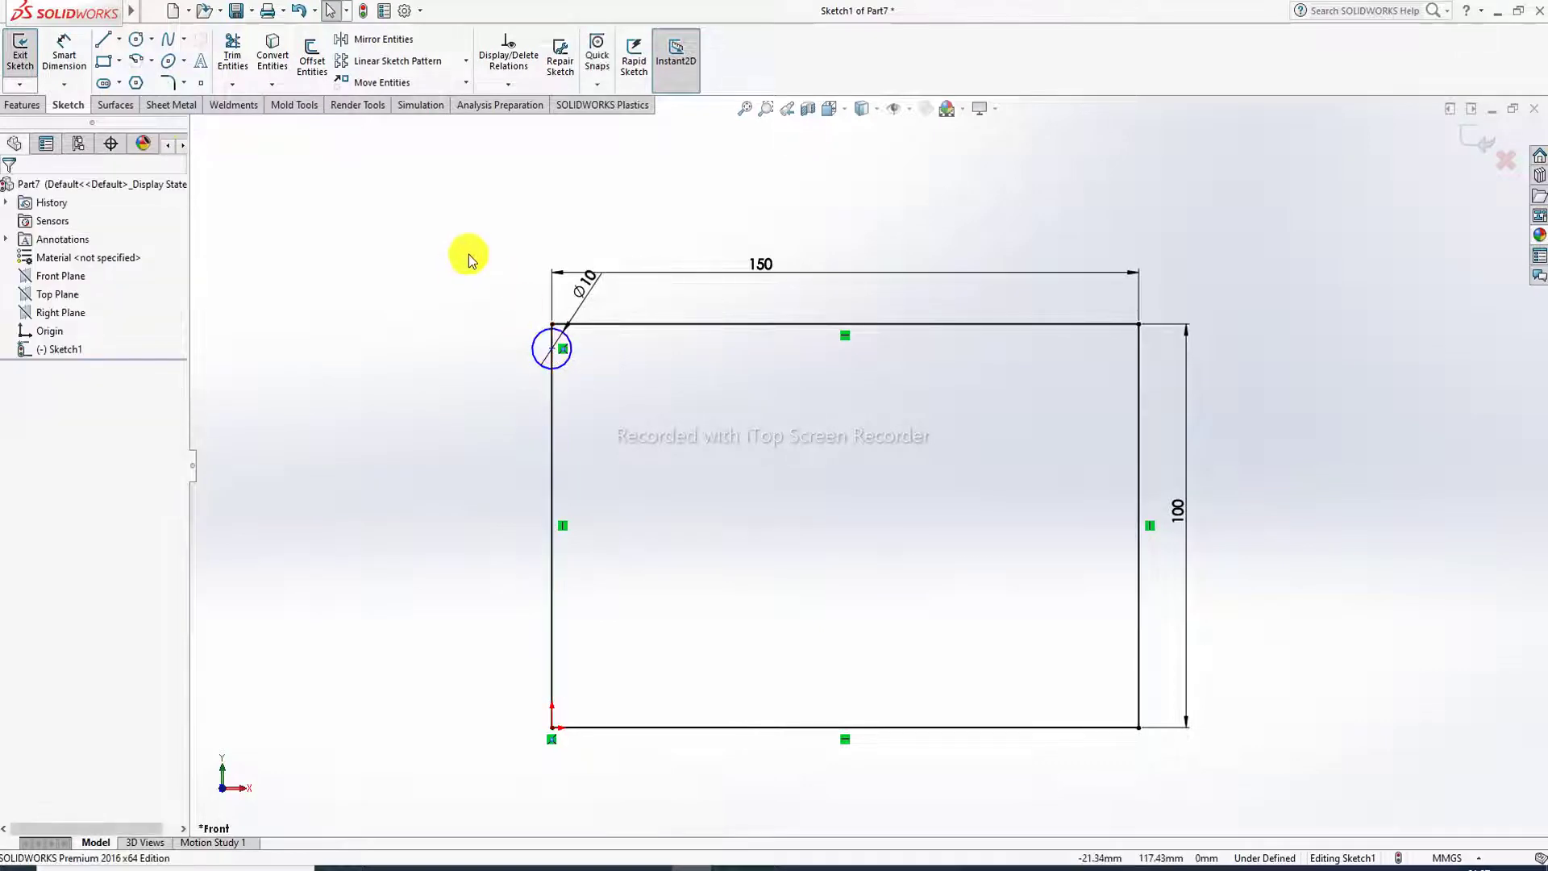
click(466, 60)
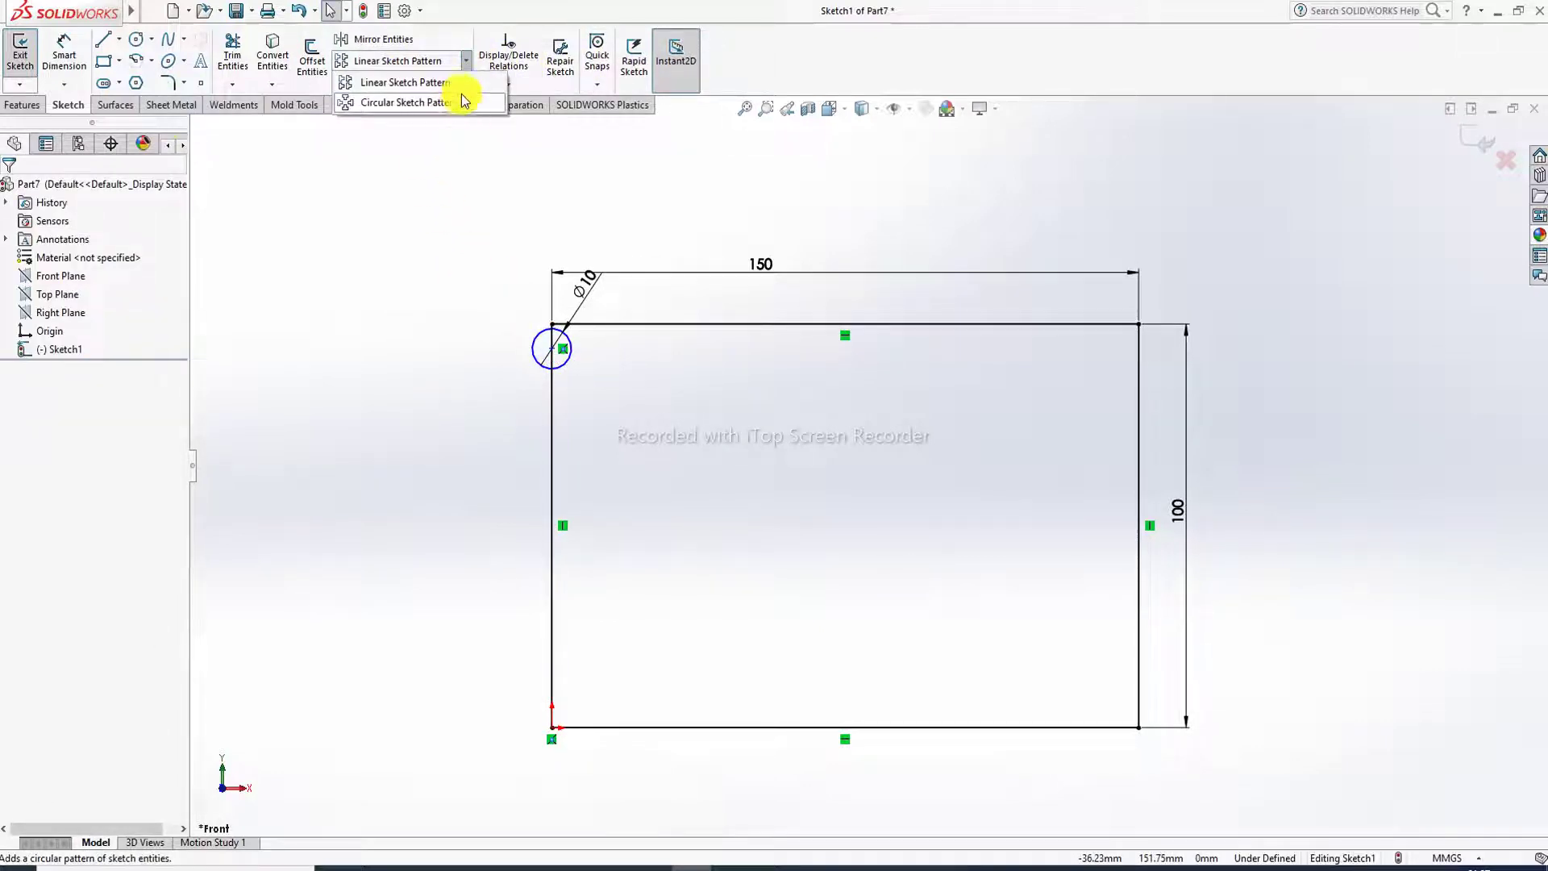
click(460, 83)
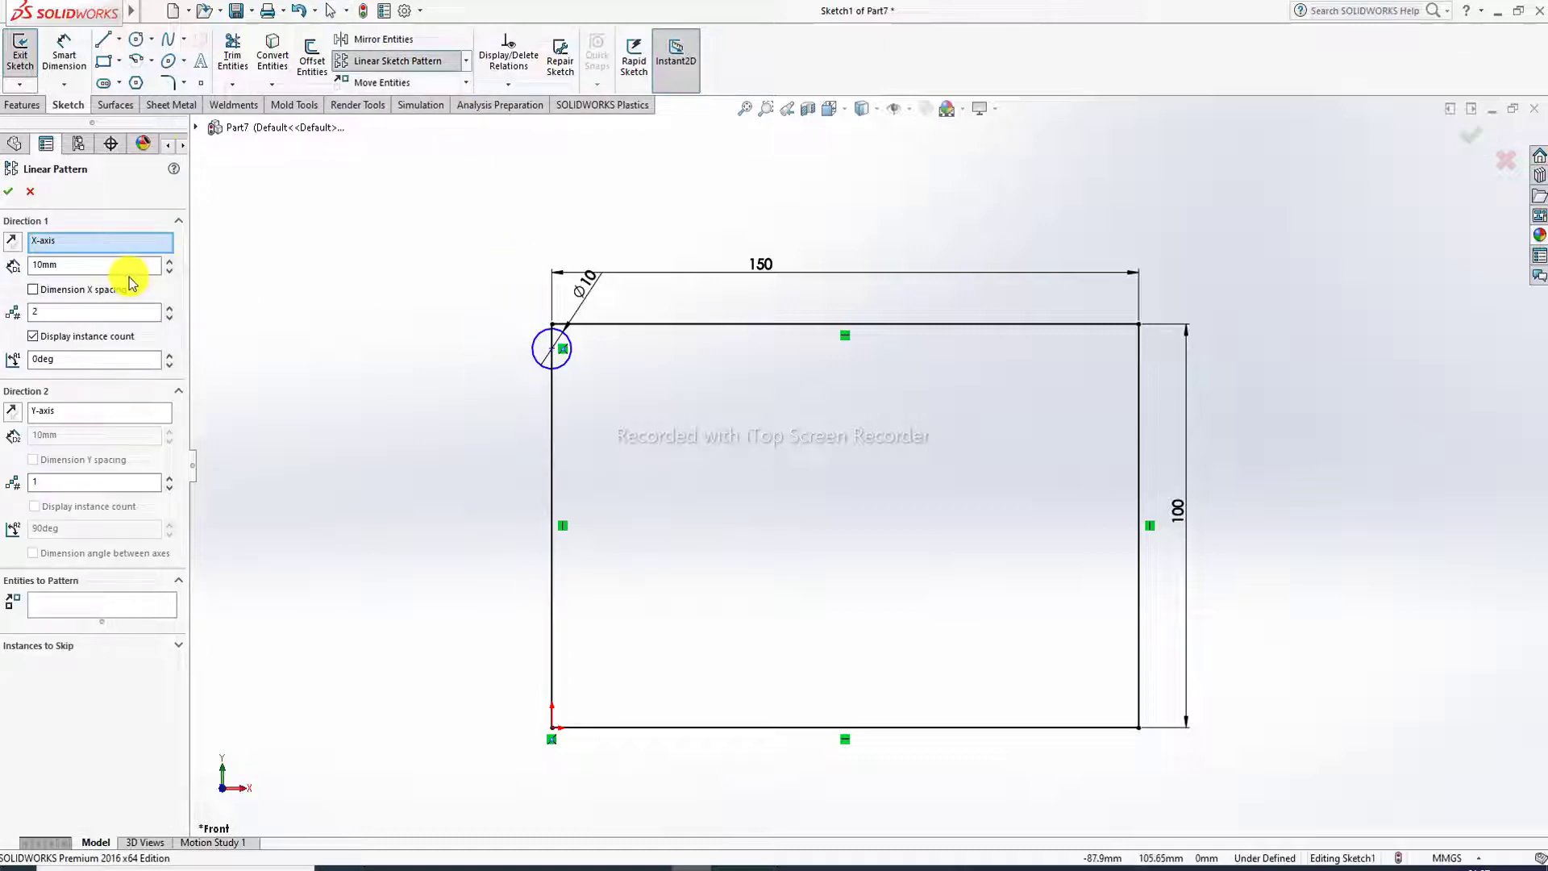
click(569, 358)
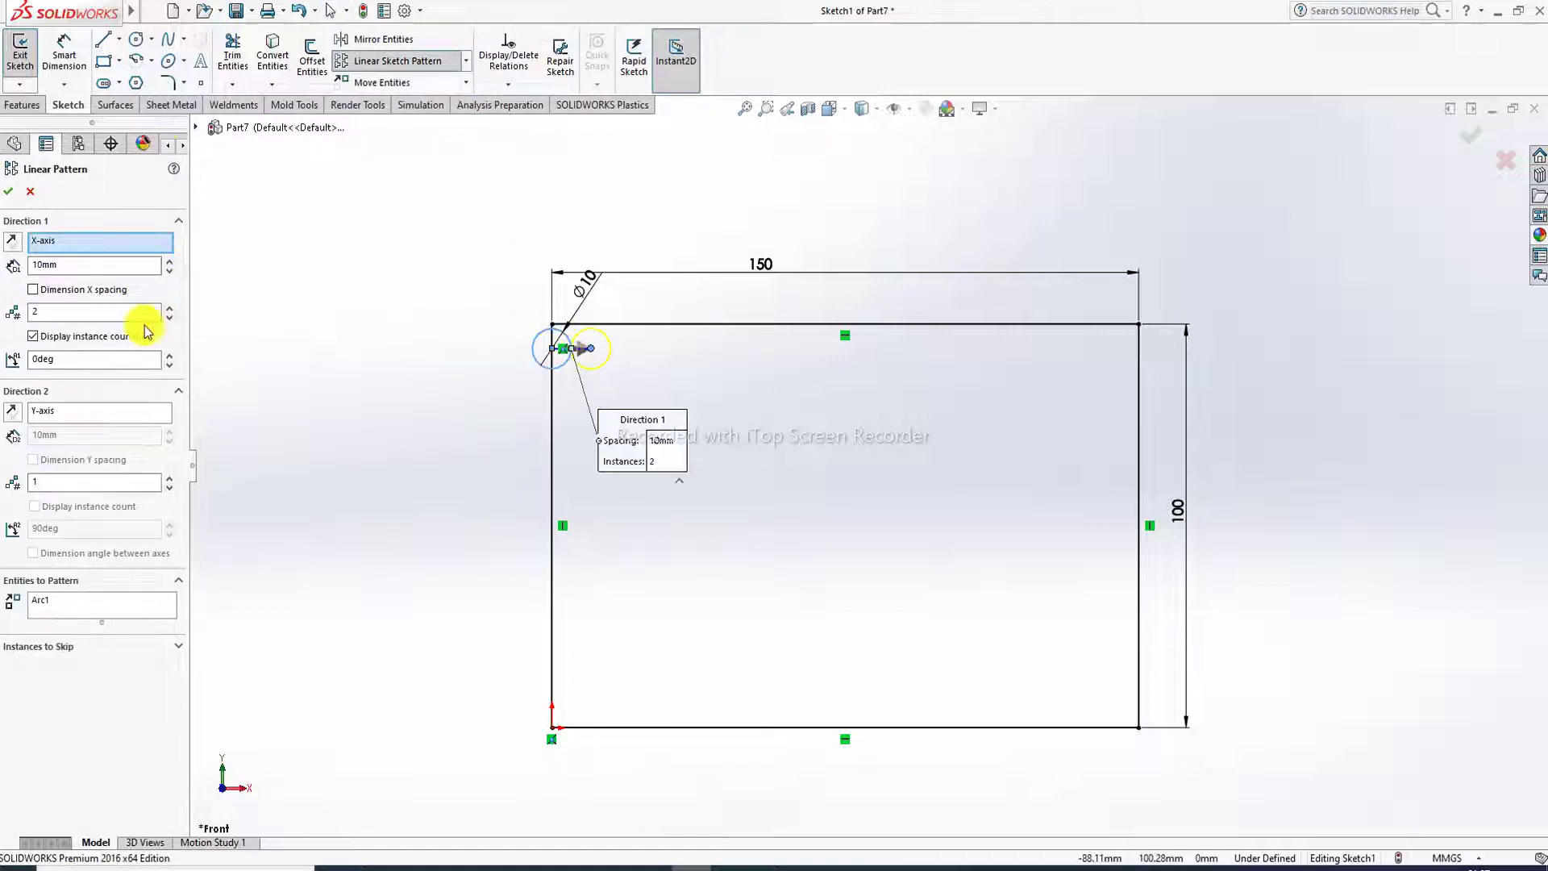
Step: Set the pattern's X-axis direction to 15 mm spacing with 11 instances
double_click(44, 265)
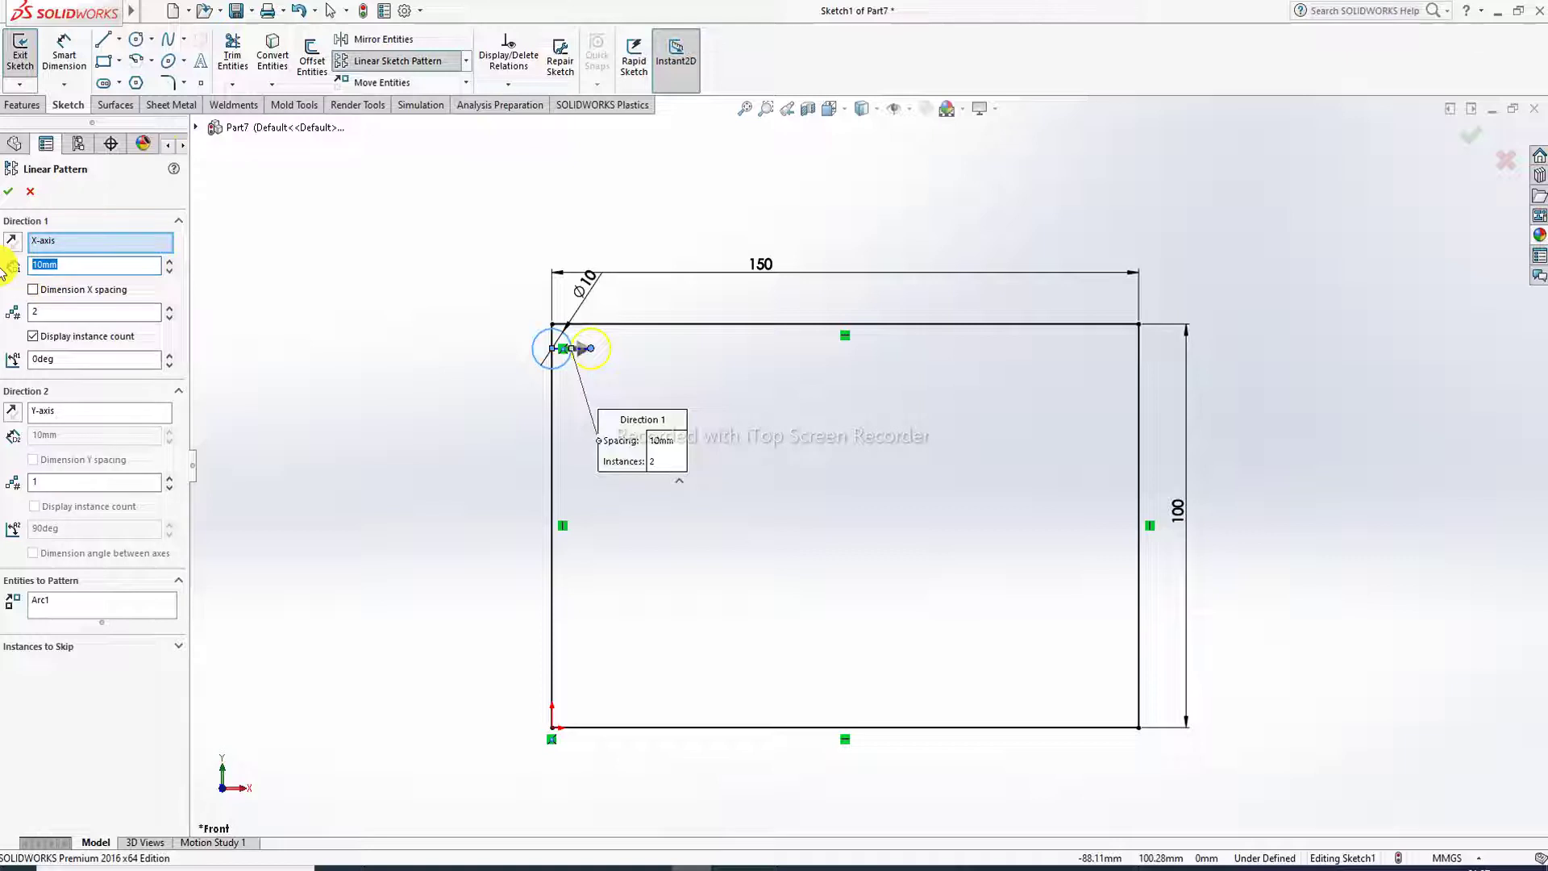
key(Return)
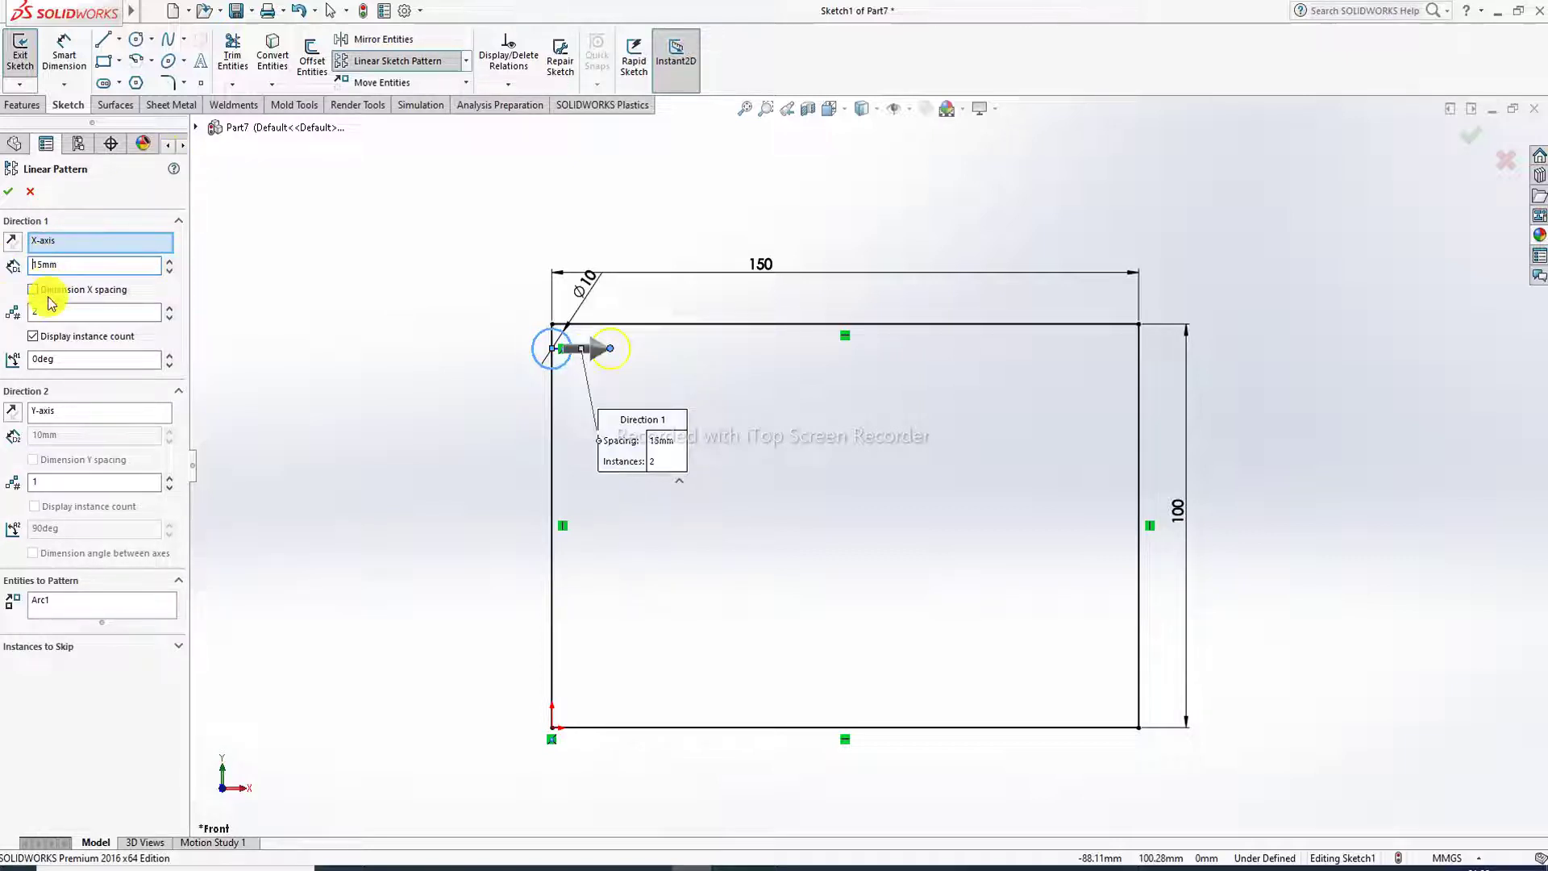
click(170, 307)
click(170, 307)
click(170, 307)
click(170, 307)
click(170, 308)
click(171, 307)
click(170, 307)
click(170, 307)
click(170, 307)
click(170, 307)
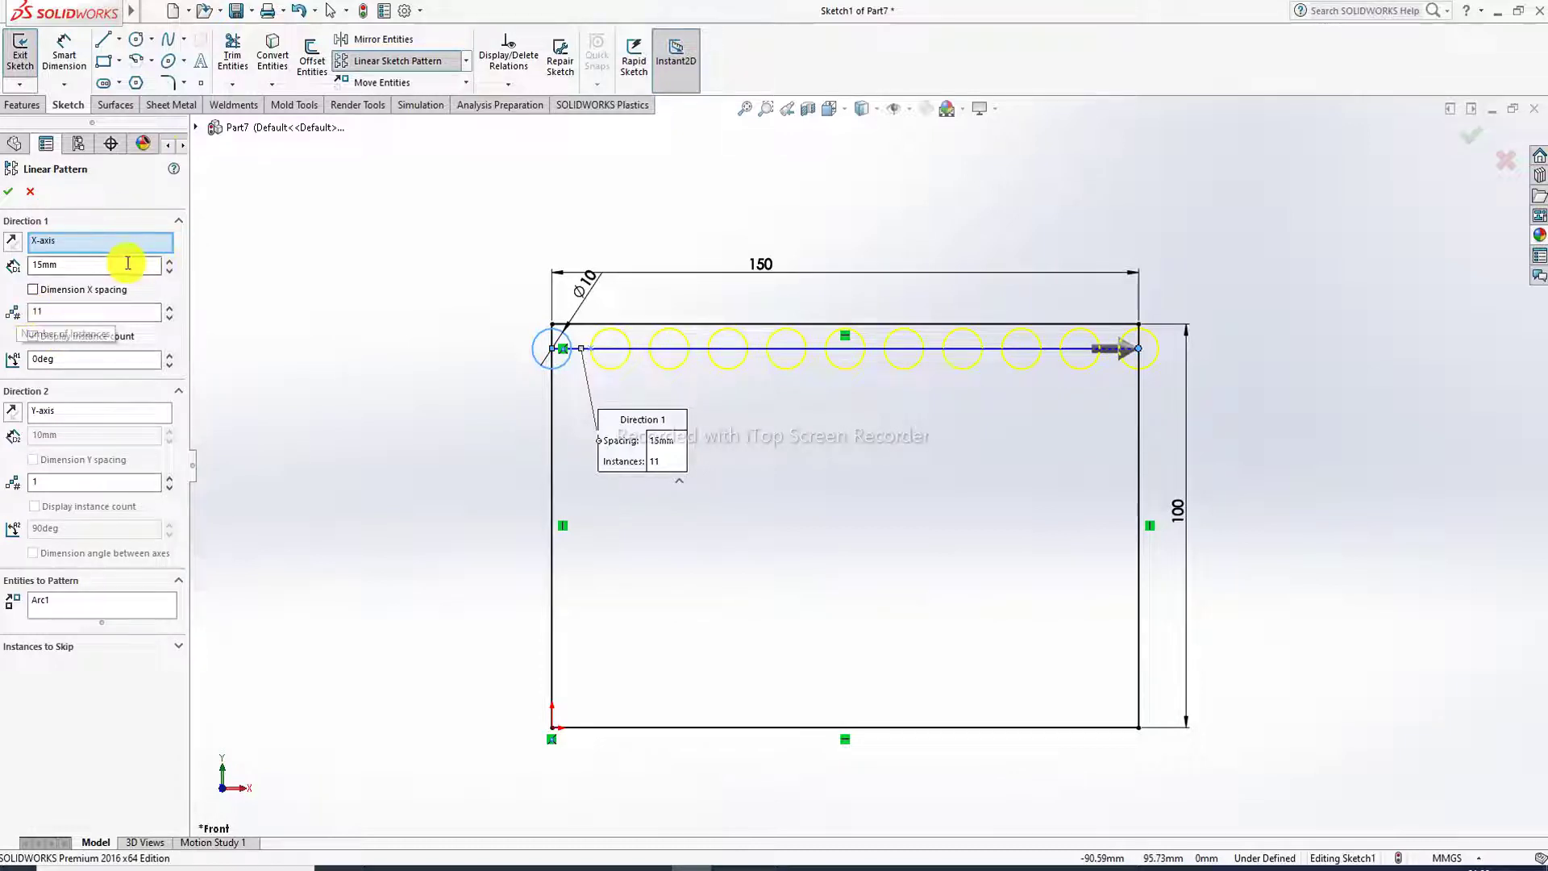
Step: Enable the pattern's second direction along the Y-axis, reverse it to run downward and set its spacing to 15 mm
click(71, 413)
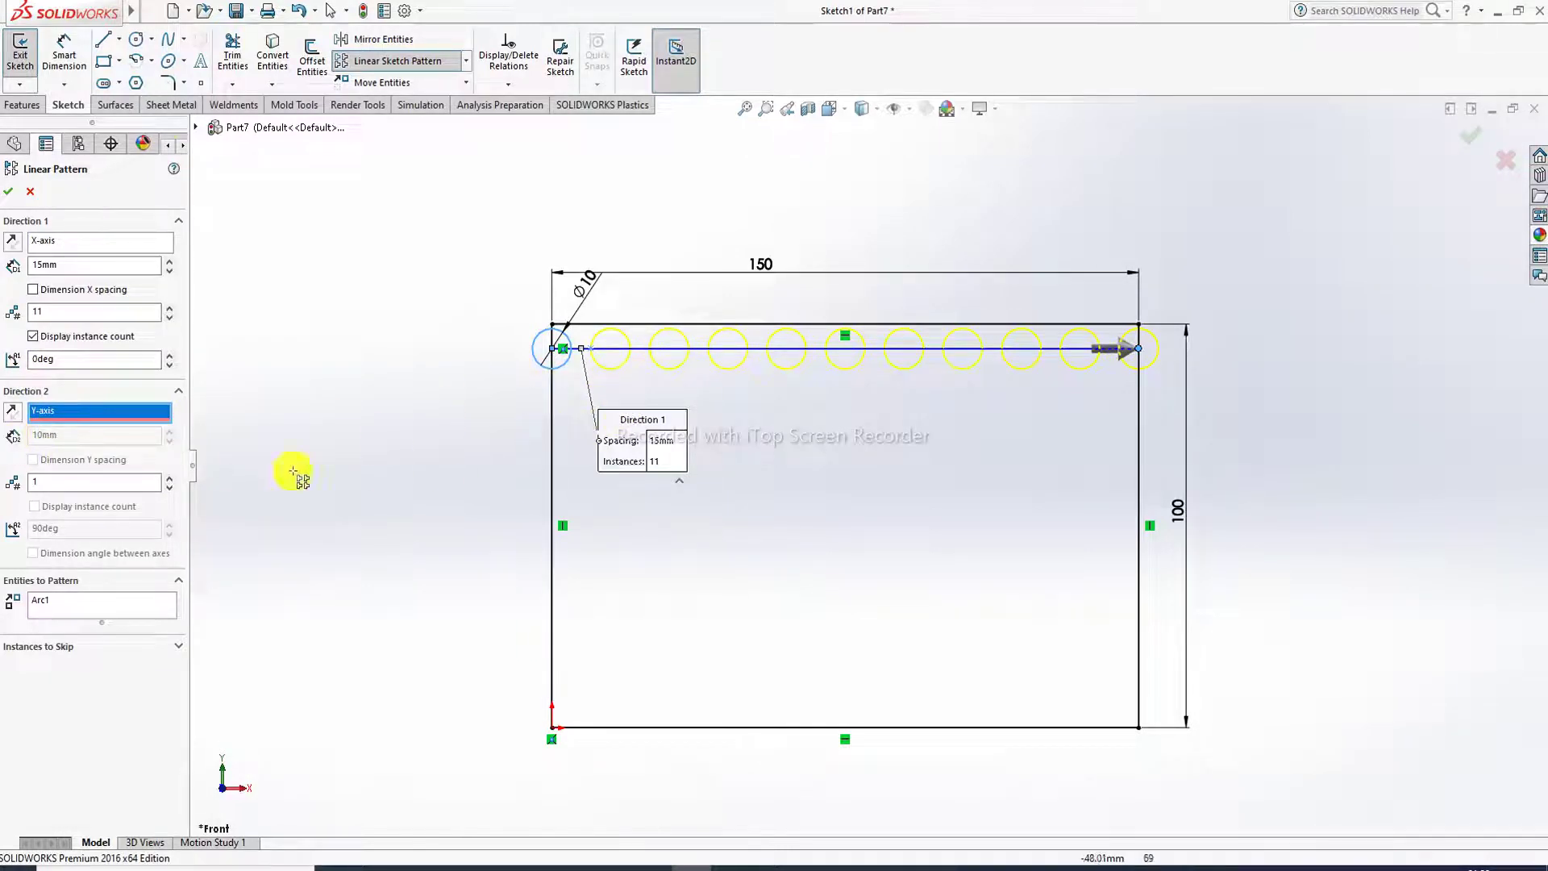
click(170, 478)
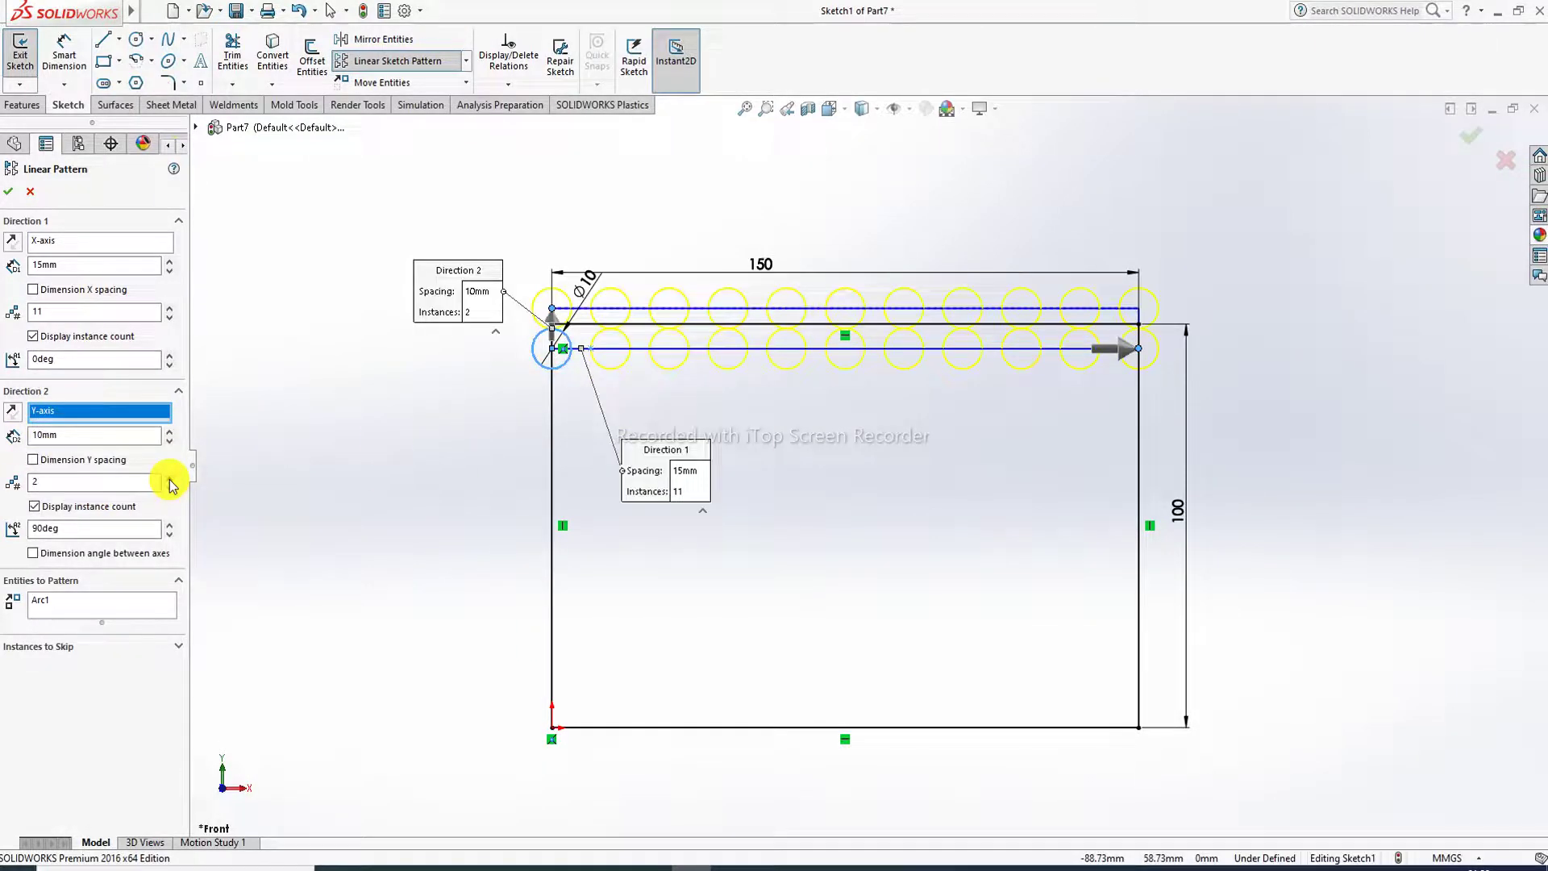
click(10, 413)
double_click(70, 433)
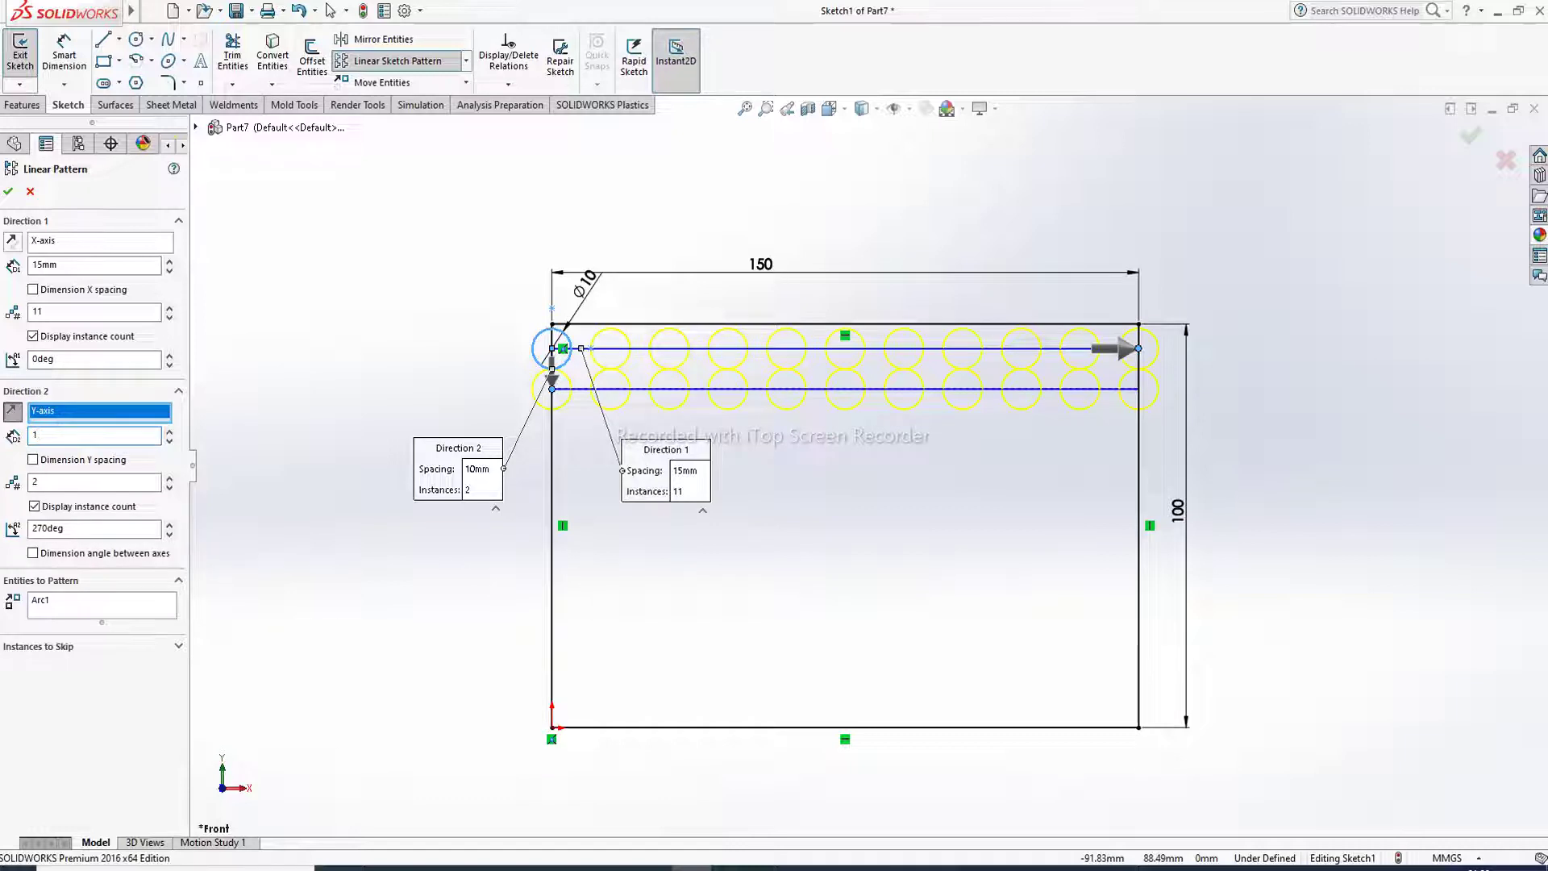
text(15)
key(Return)
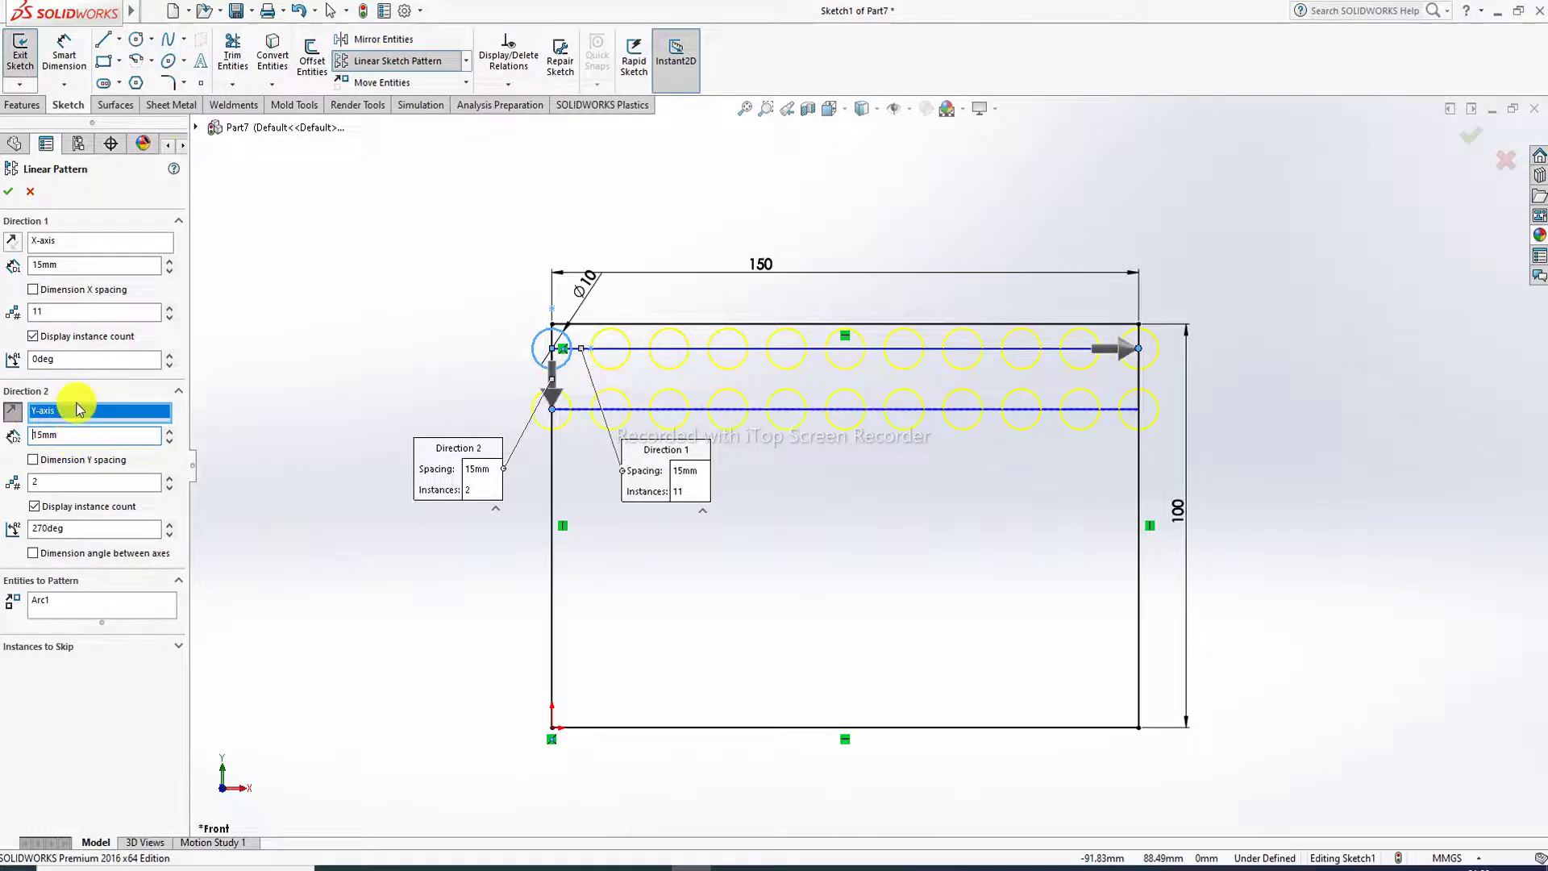
Step: Set the second direction's instance count to 7 and accept the linear pattern
click(170, 477)
click(170, 478)
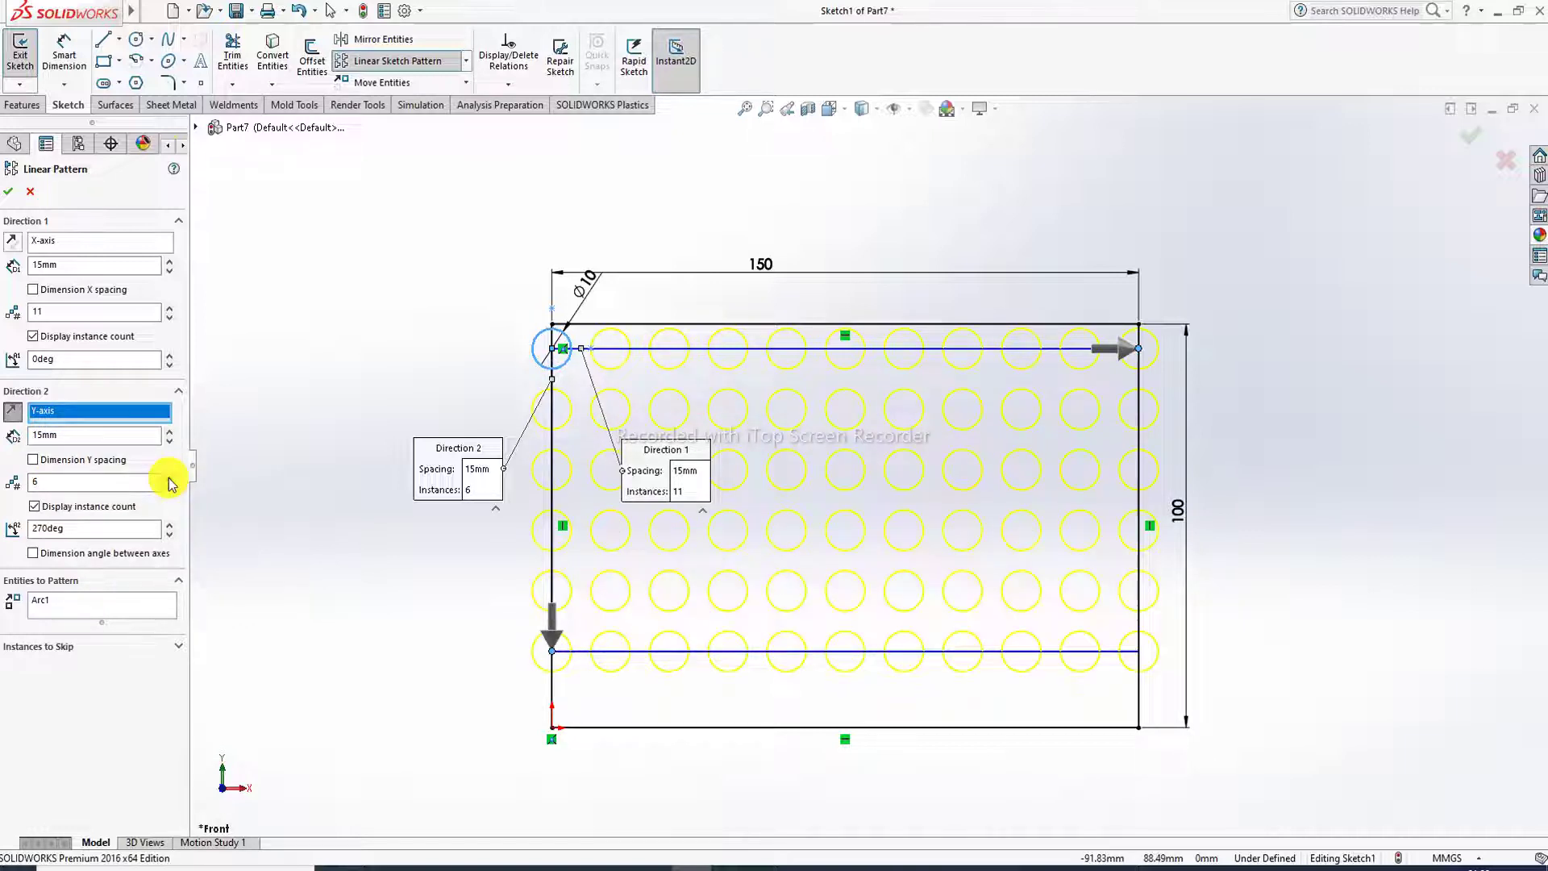
click(168, 477)
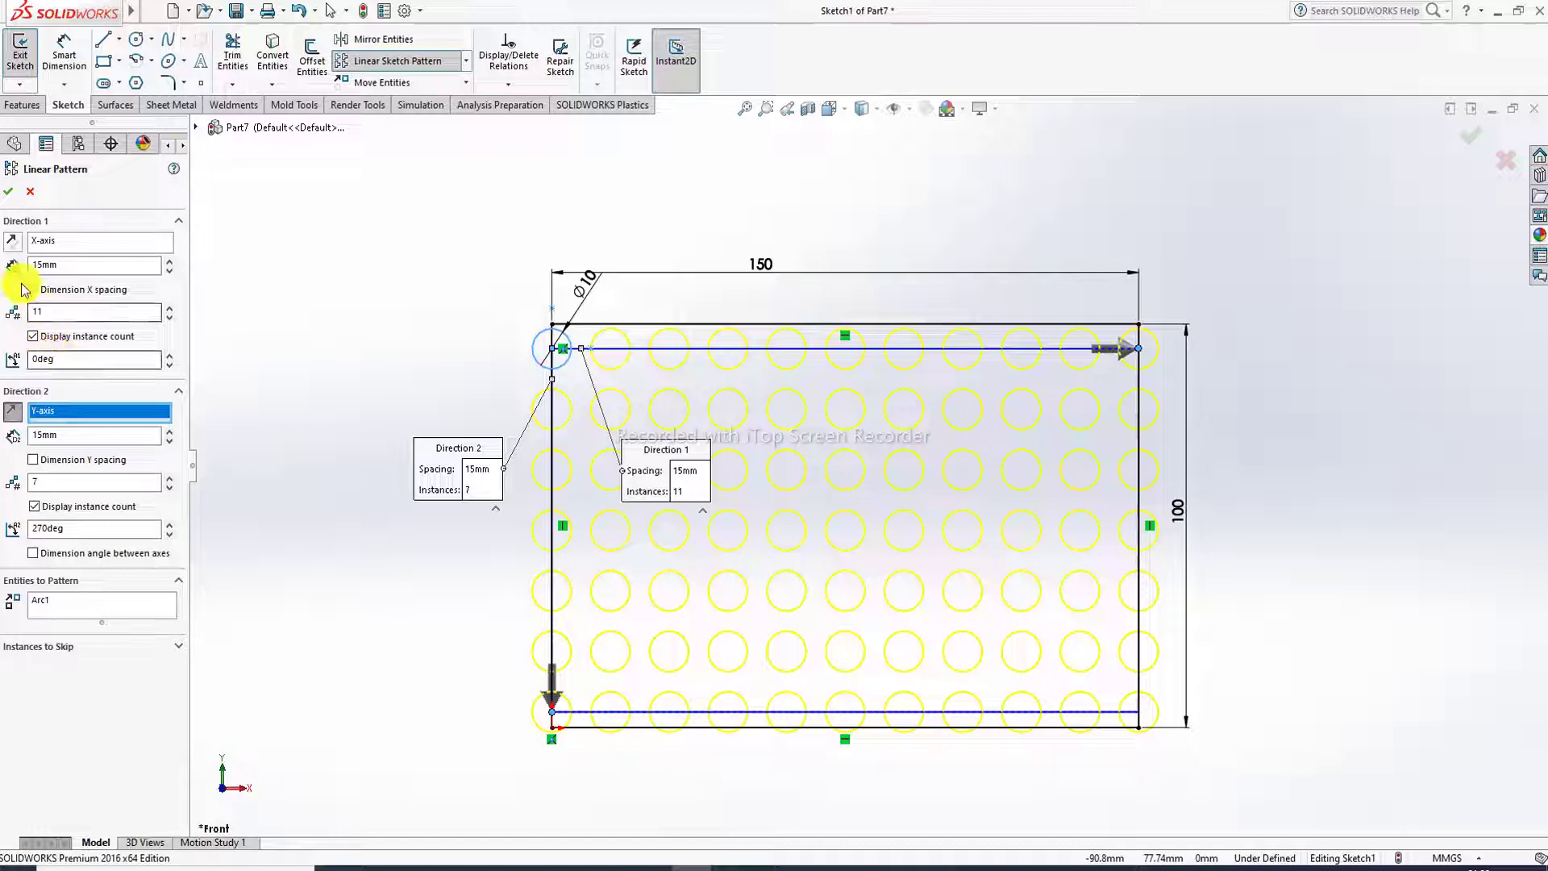
click(6, 192)
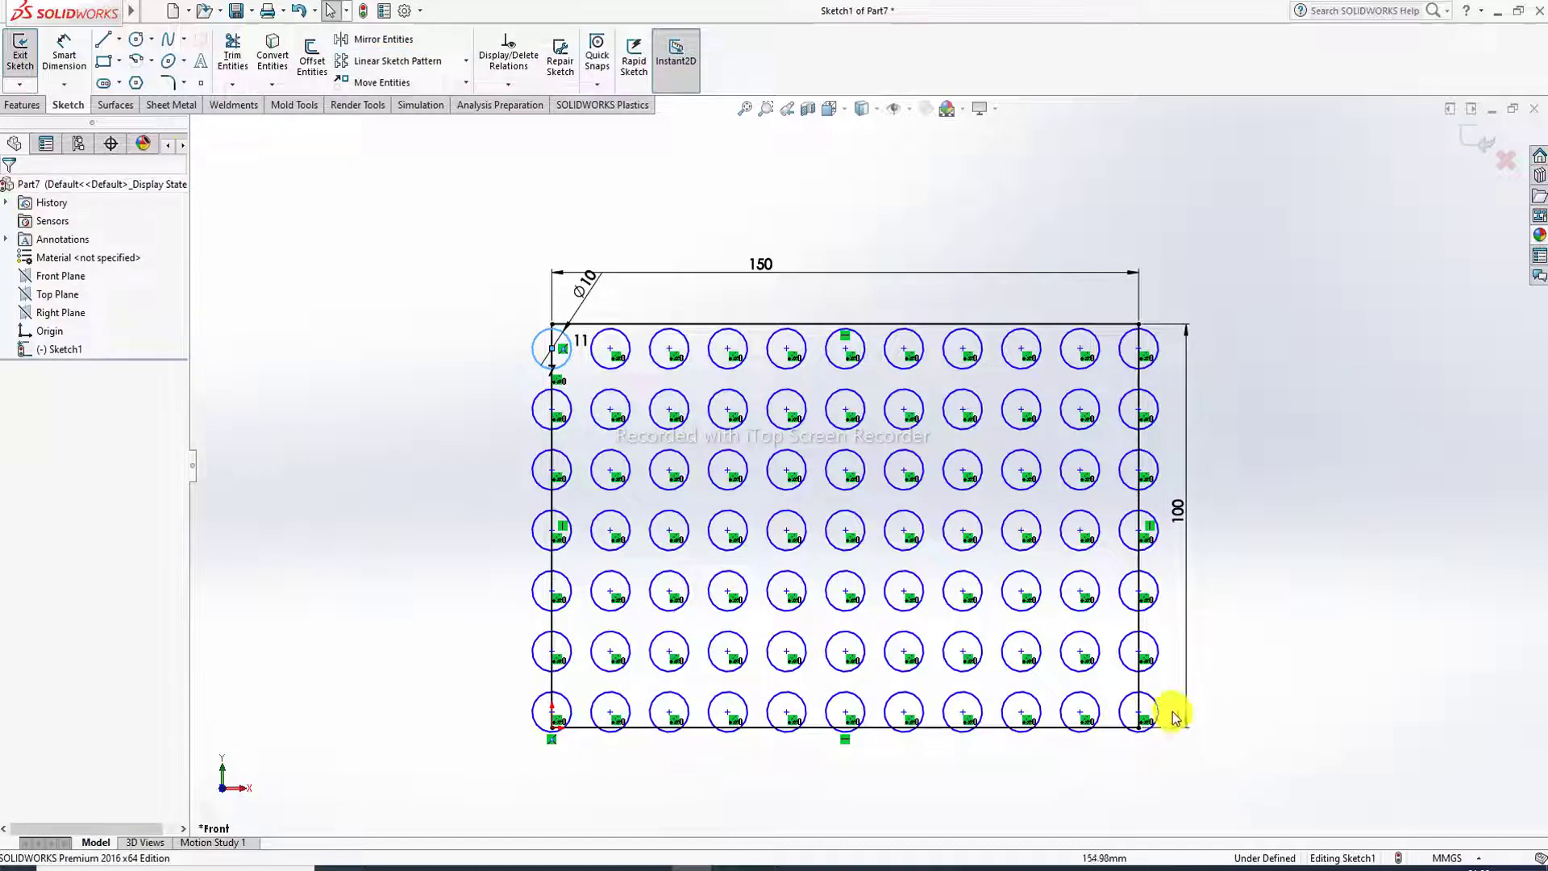
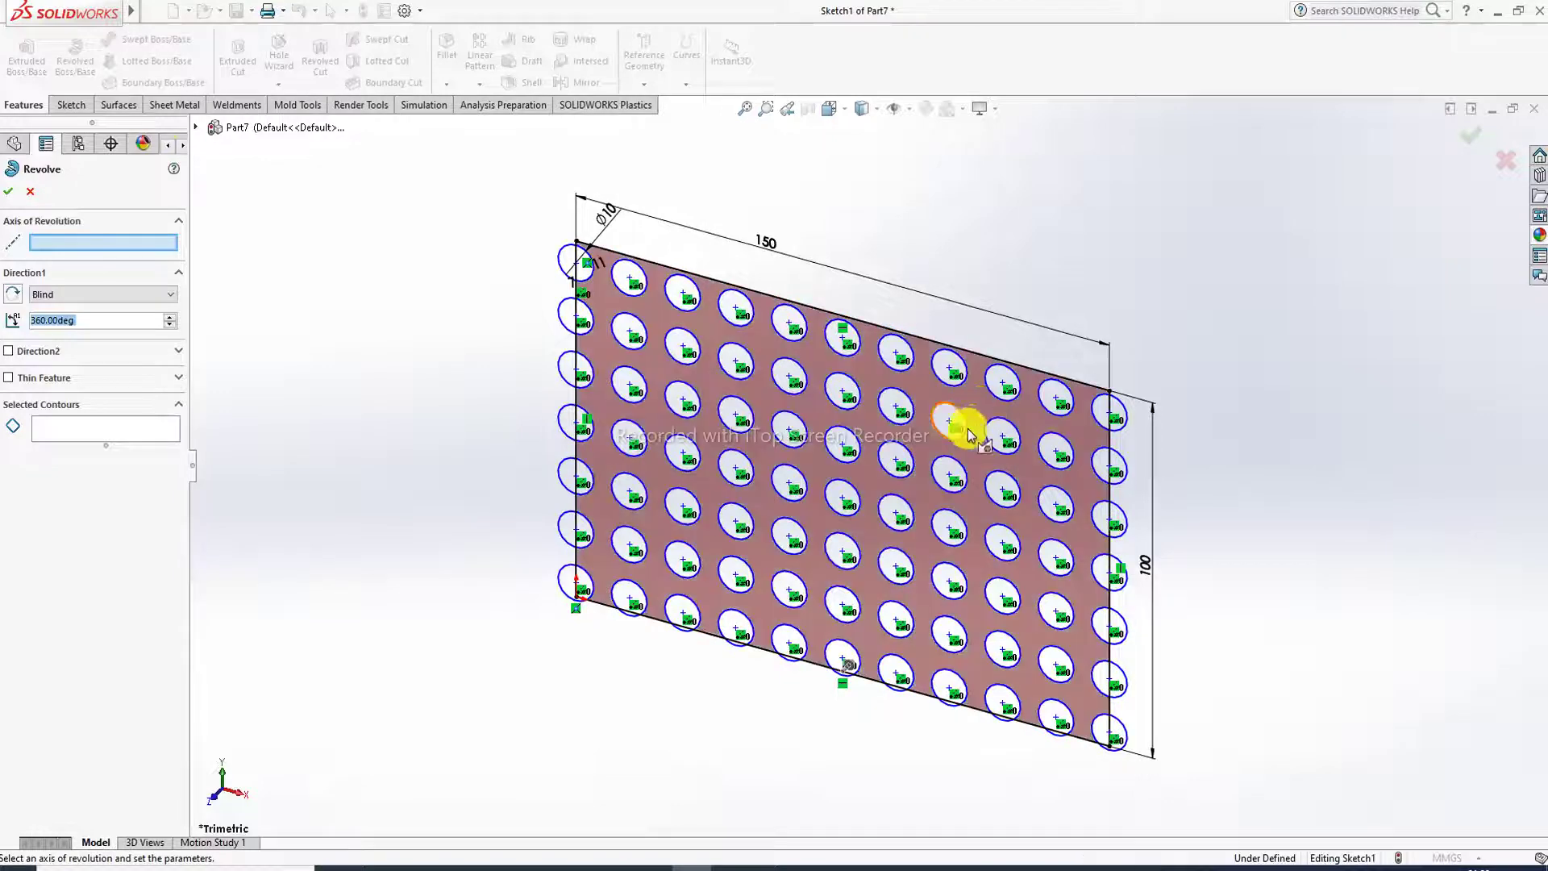
click(969, 457)
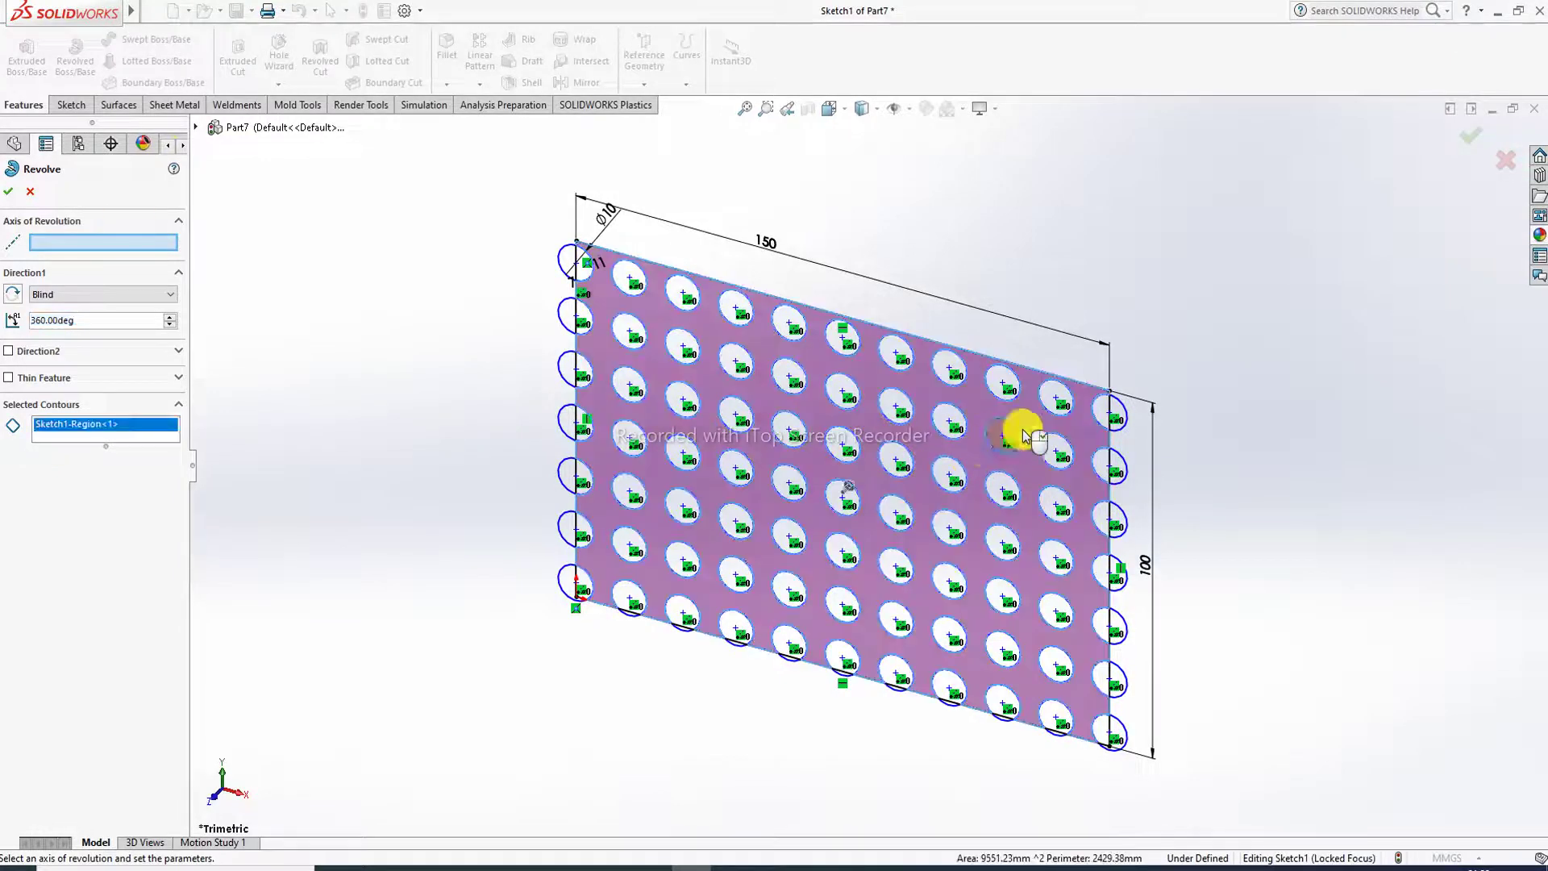
middle_drag(1037, 370, 1015, 435)
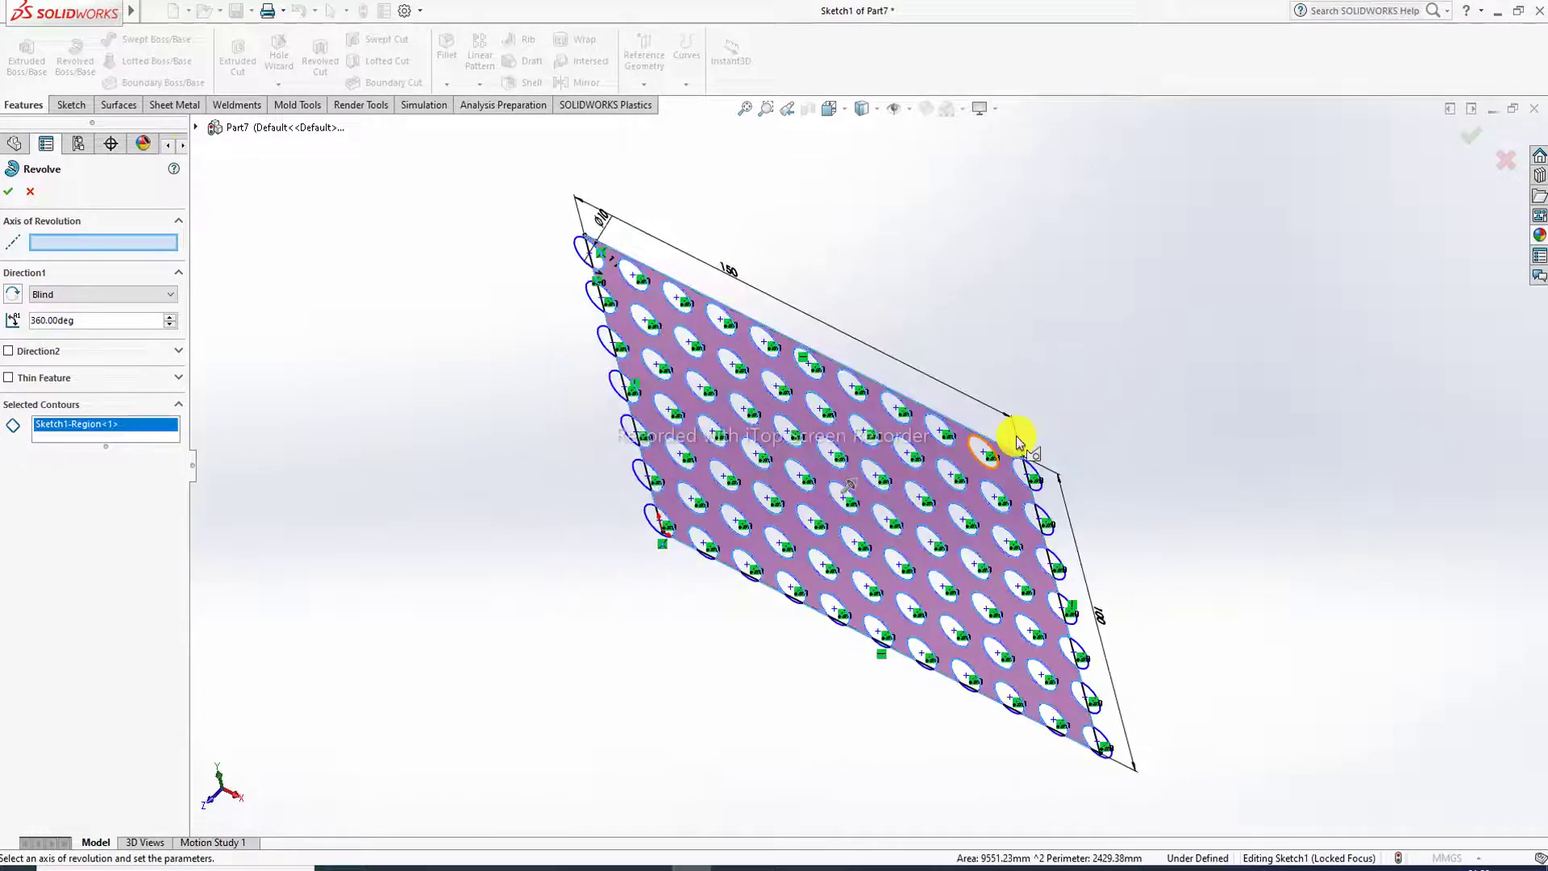
click(967, 422)
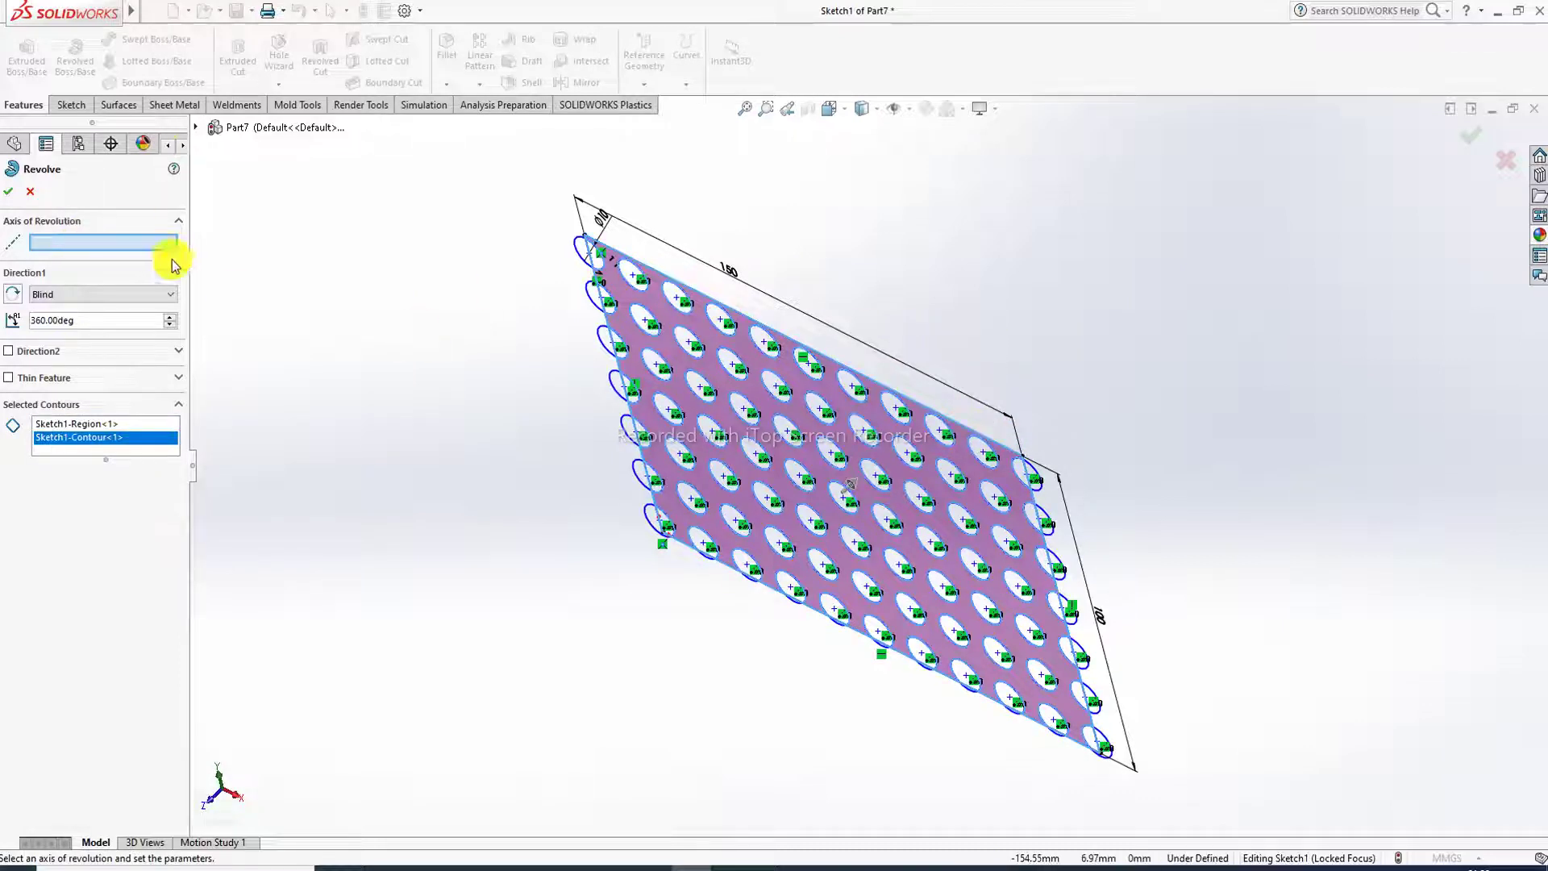
click(30, 194)
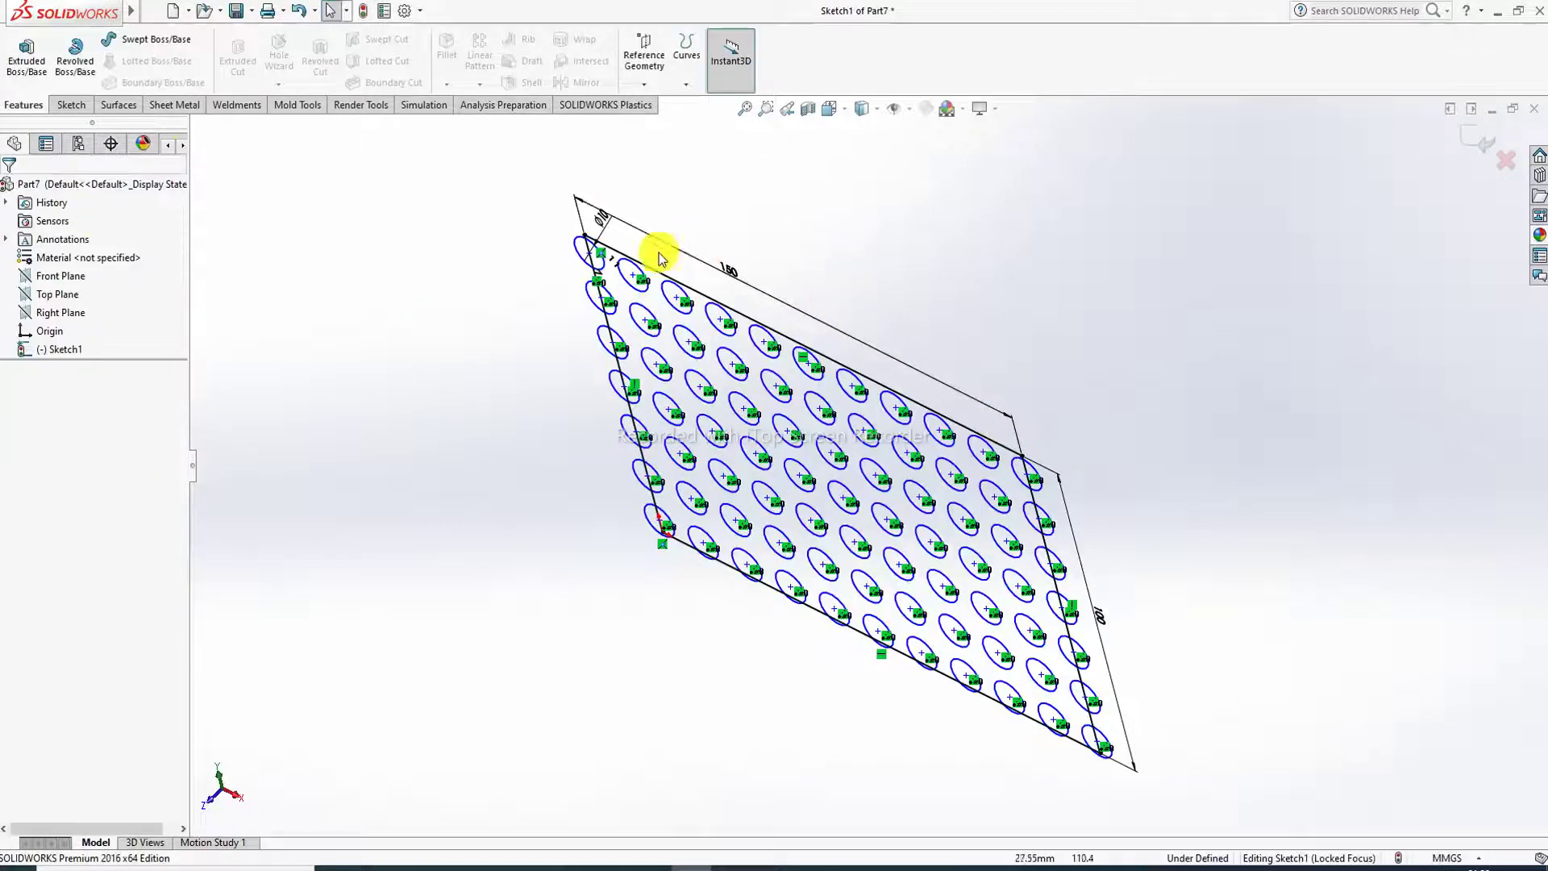
mouse_move(1020, 506)
middle_down()
mouse_move(958, 504)
mouse_move(1012, 422)
mouse_move(1037, 442)
middle_up()
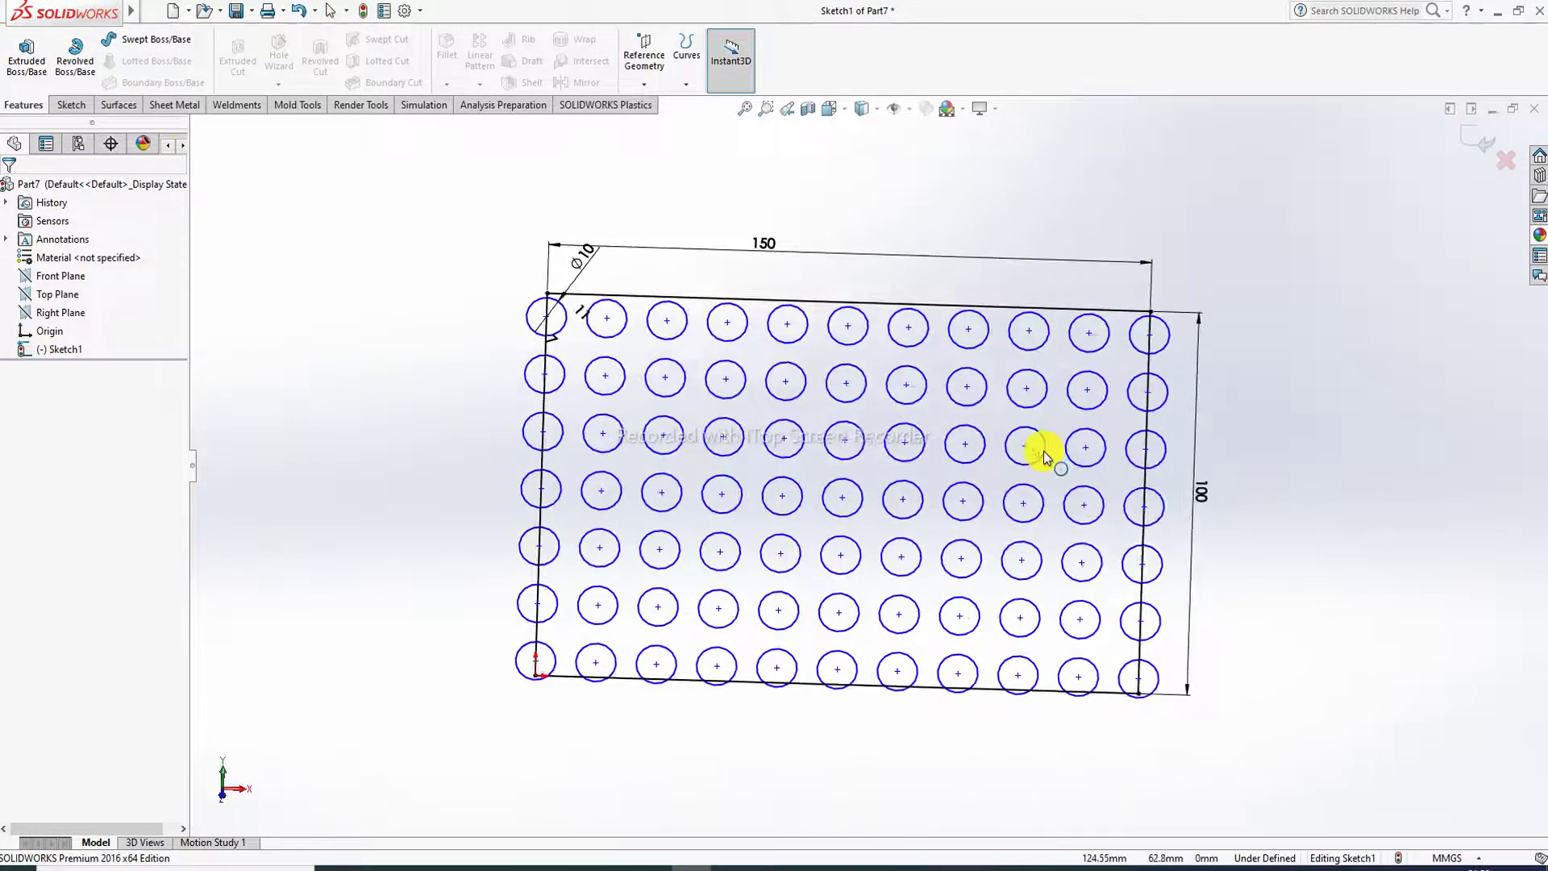
click(75, 57)
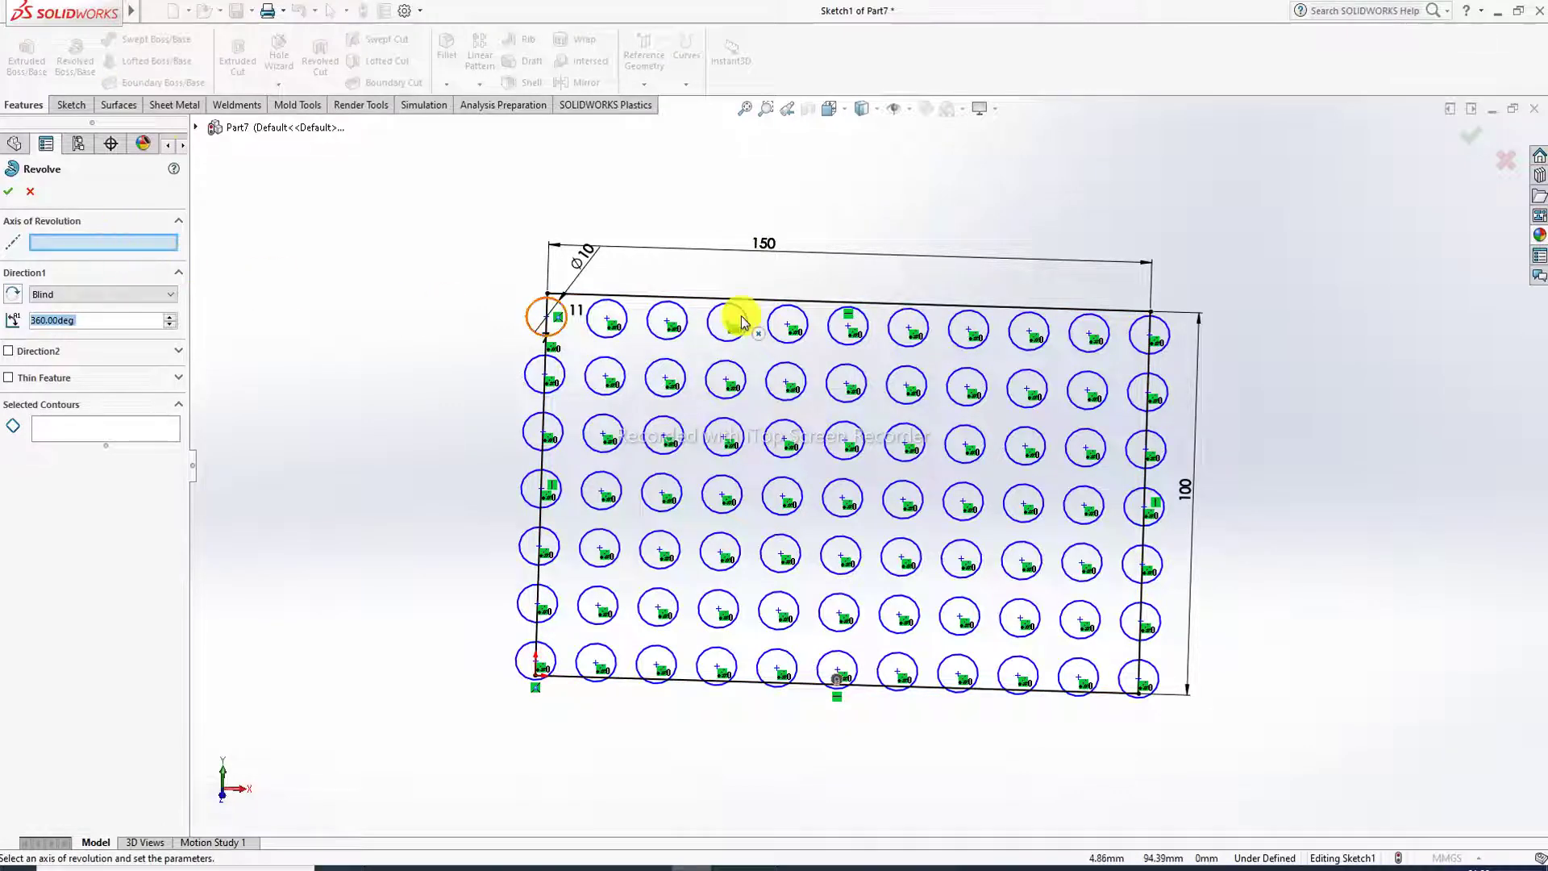
click(940, 307)
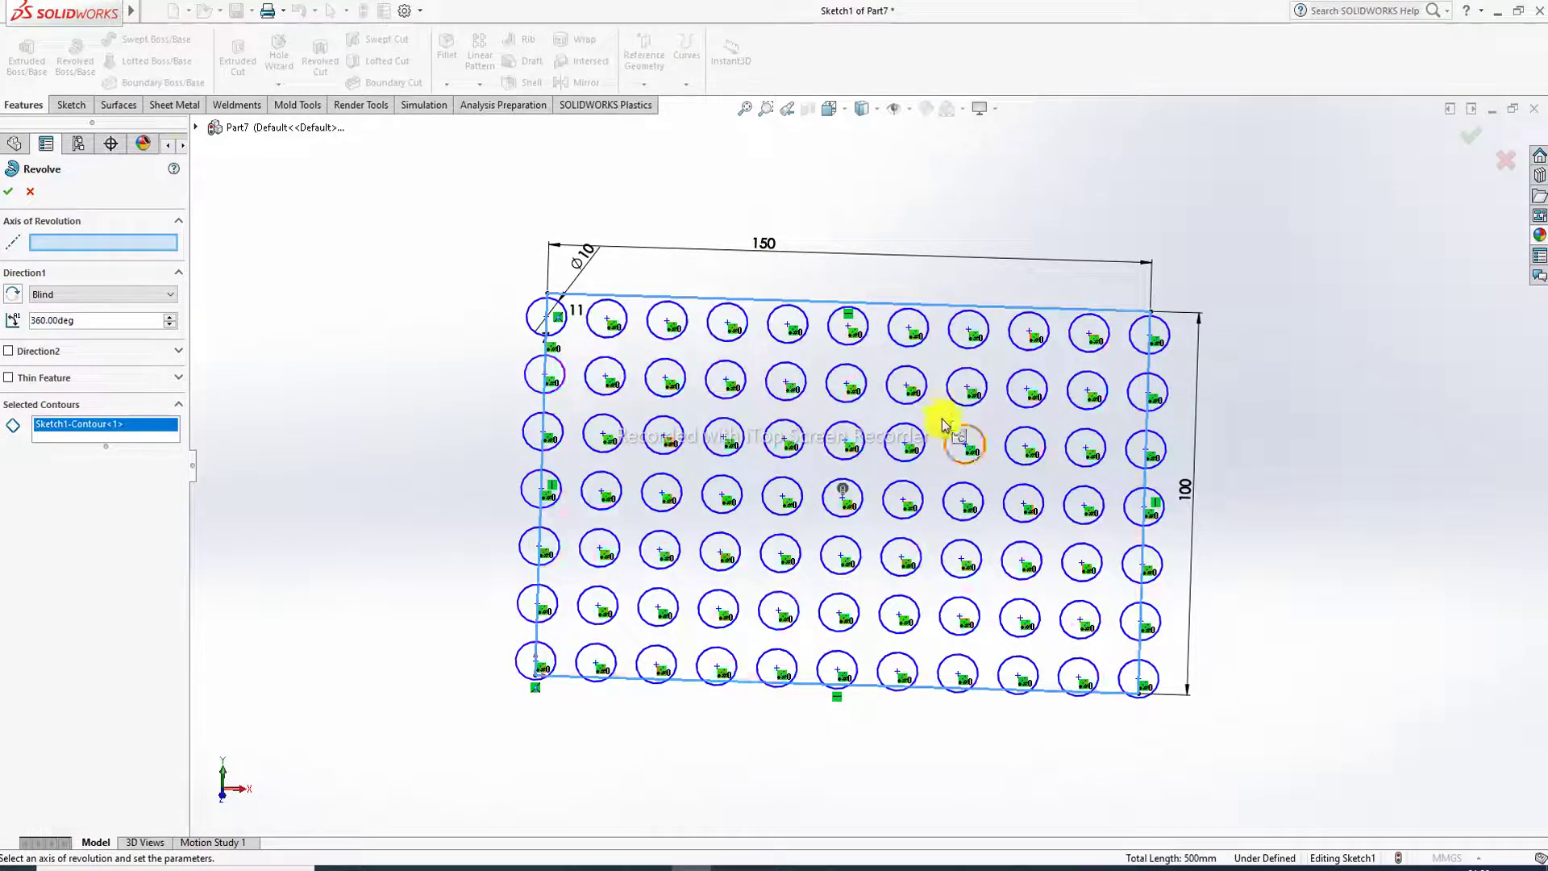
click(916, 410)
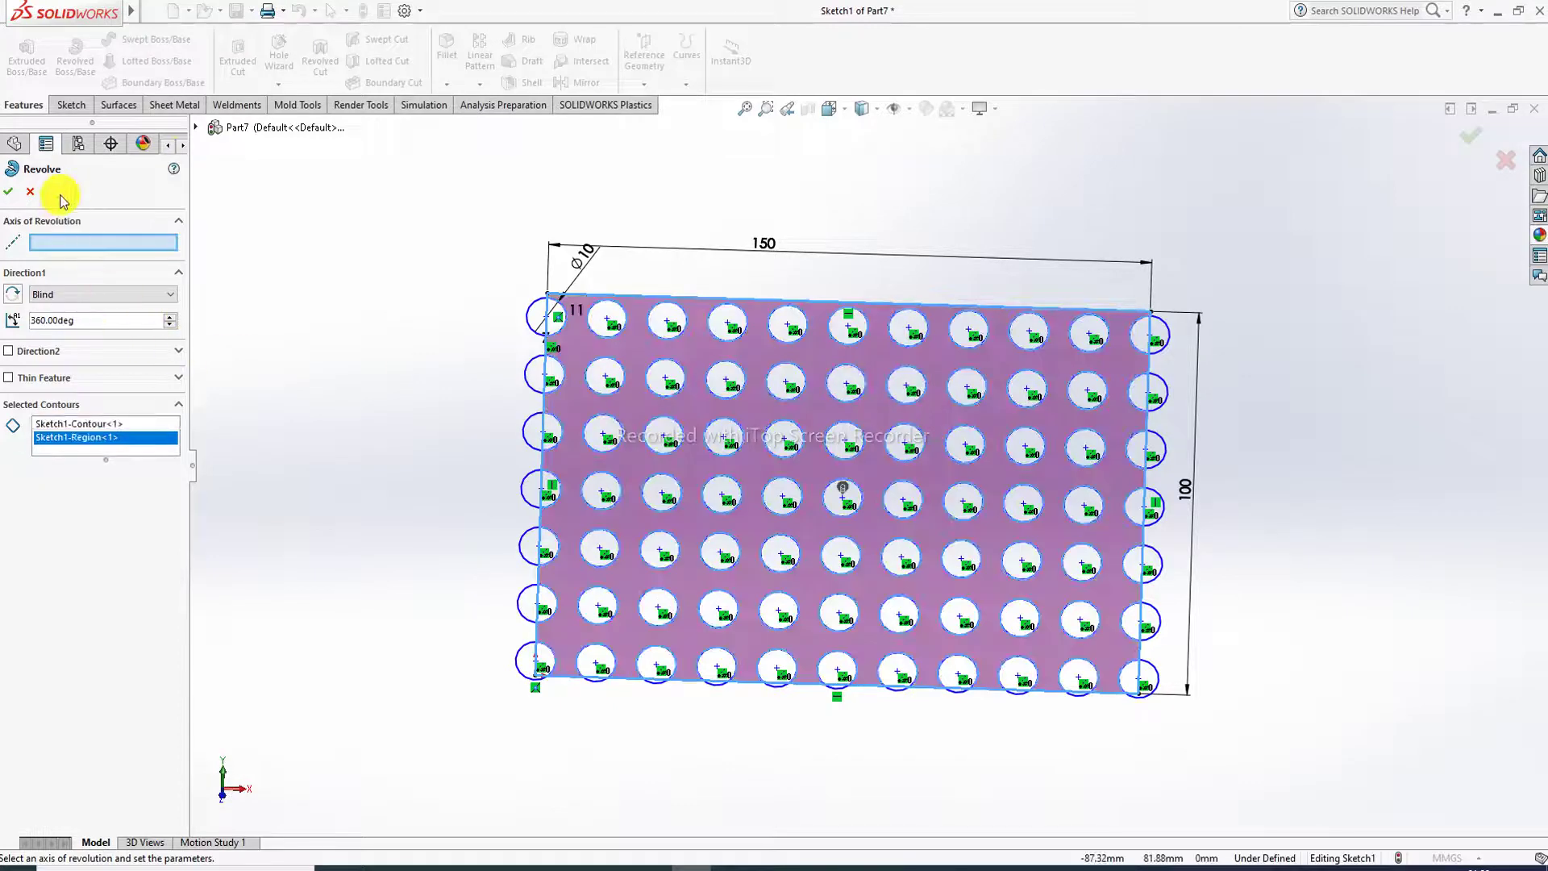
click(35, 195)
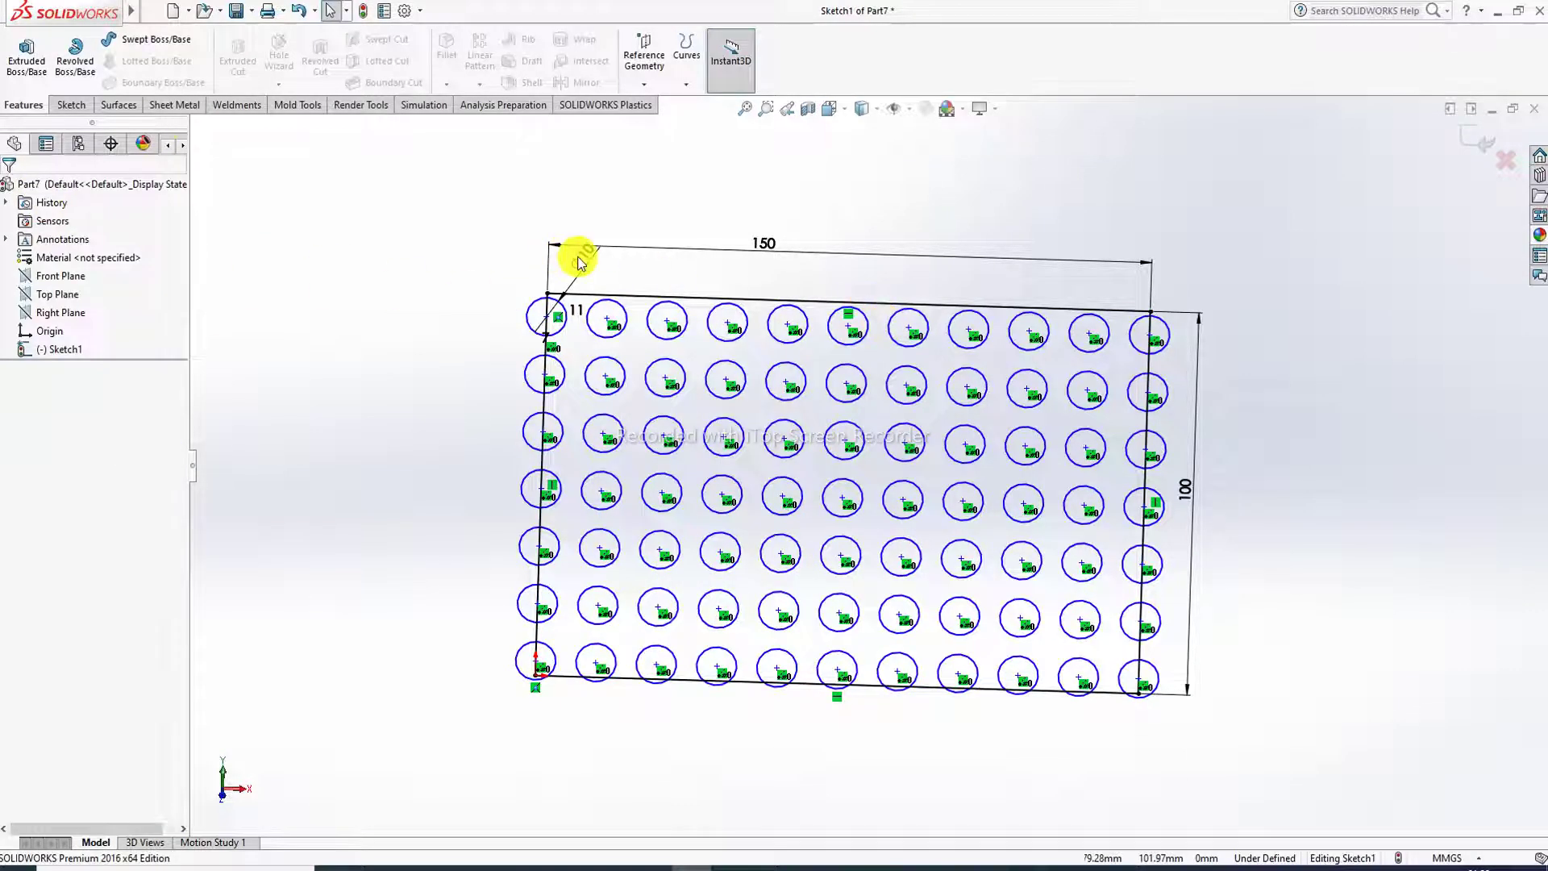
Step: Sketch a construction line about 167 mm long to the right of the patterned rectangle and make it vertical
click(89, 104)
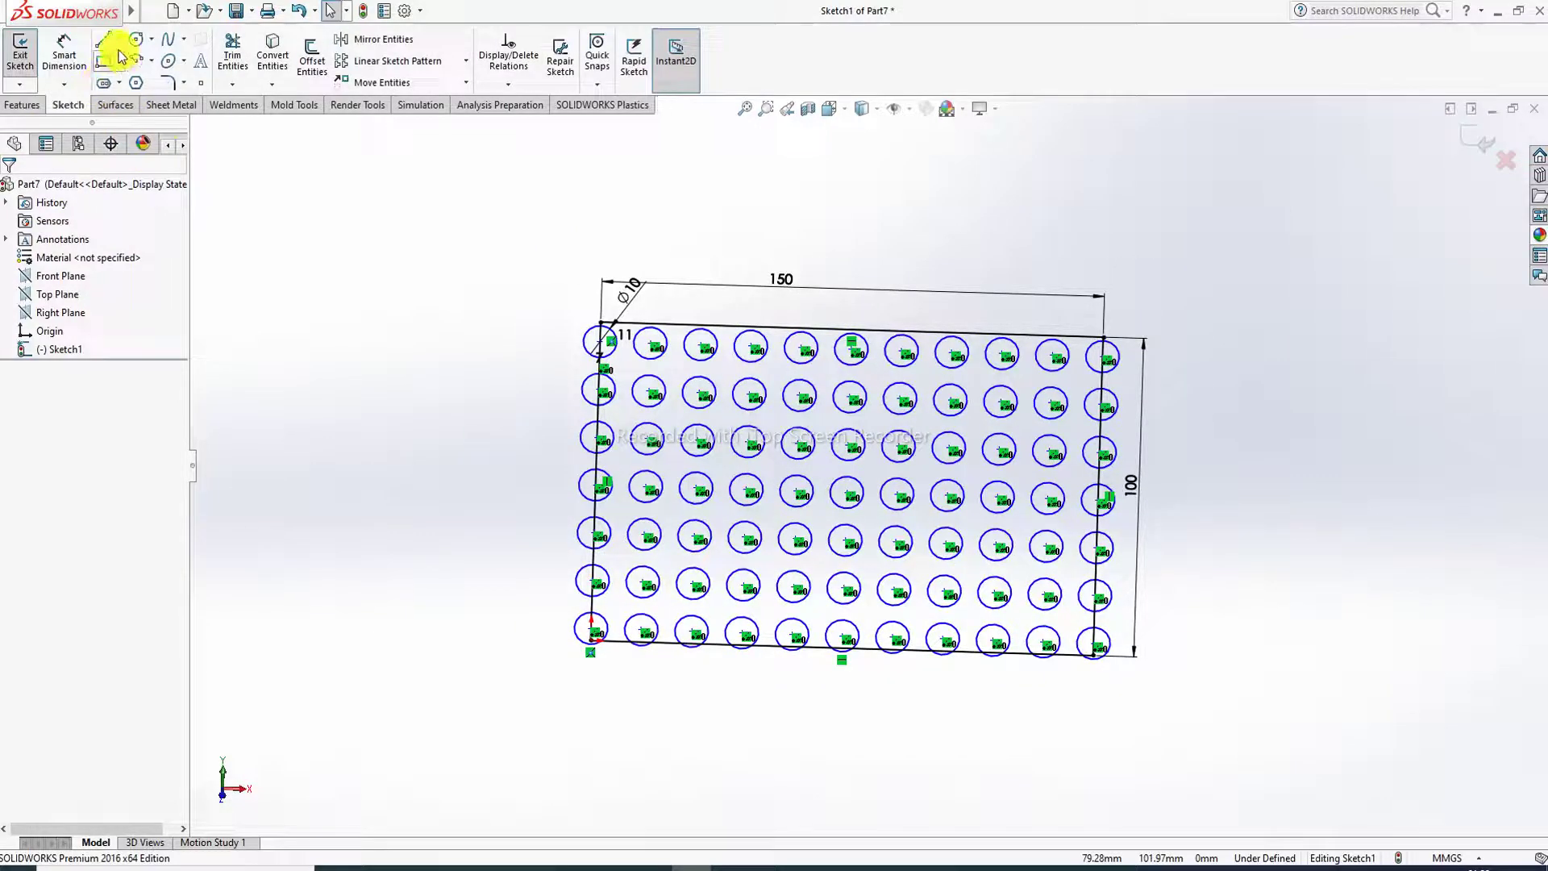
click(119, 38)
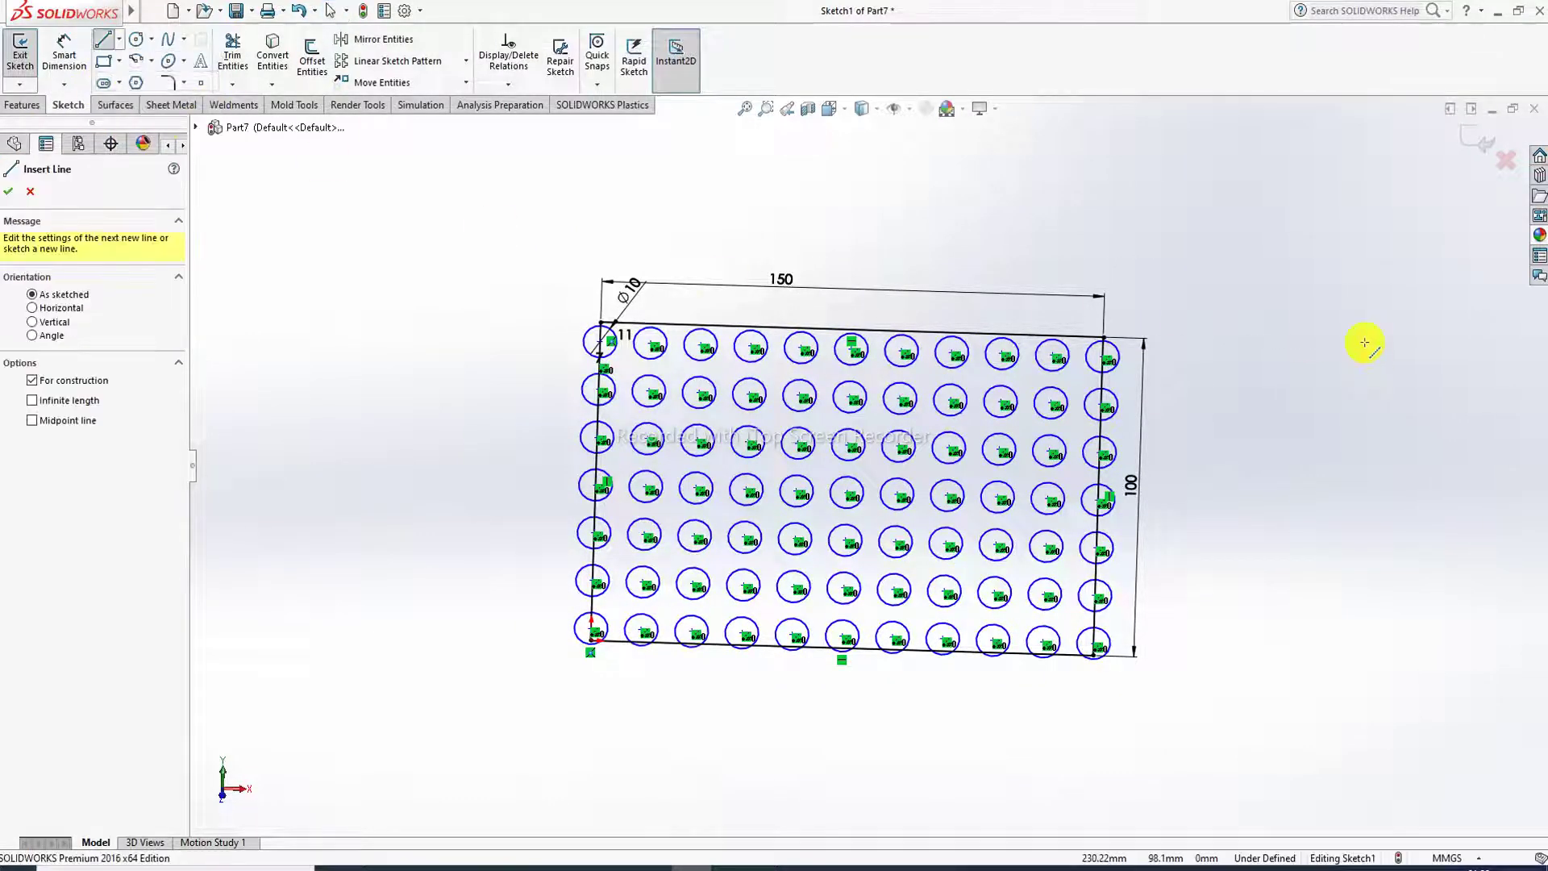
scroll(1217, 322, up, 2)
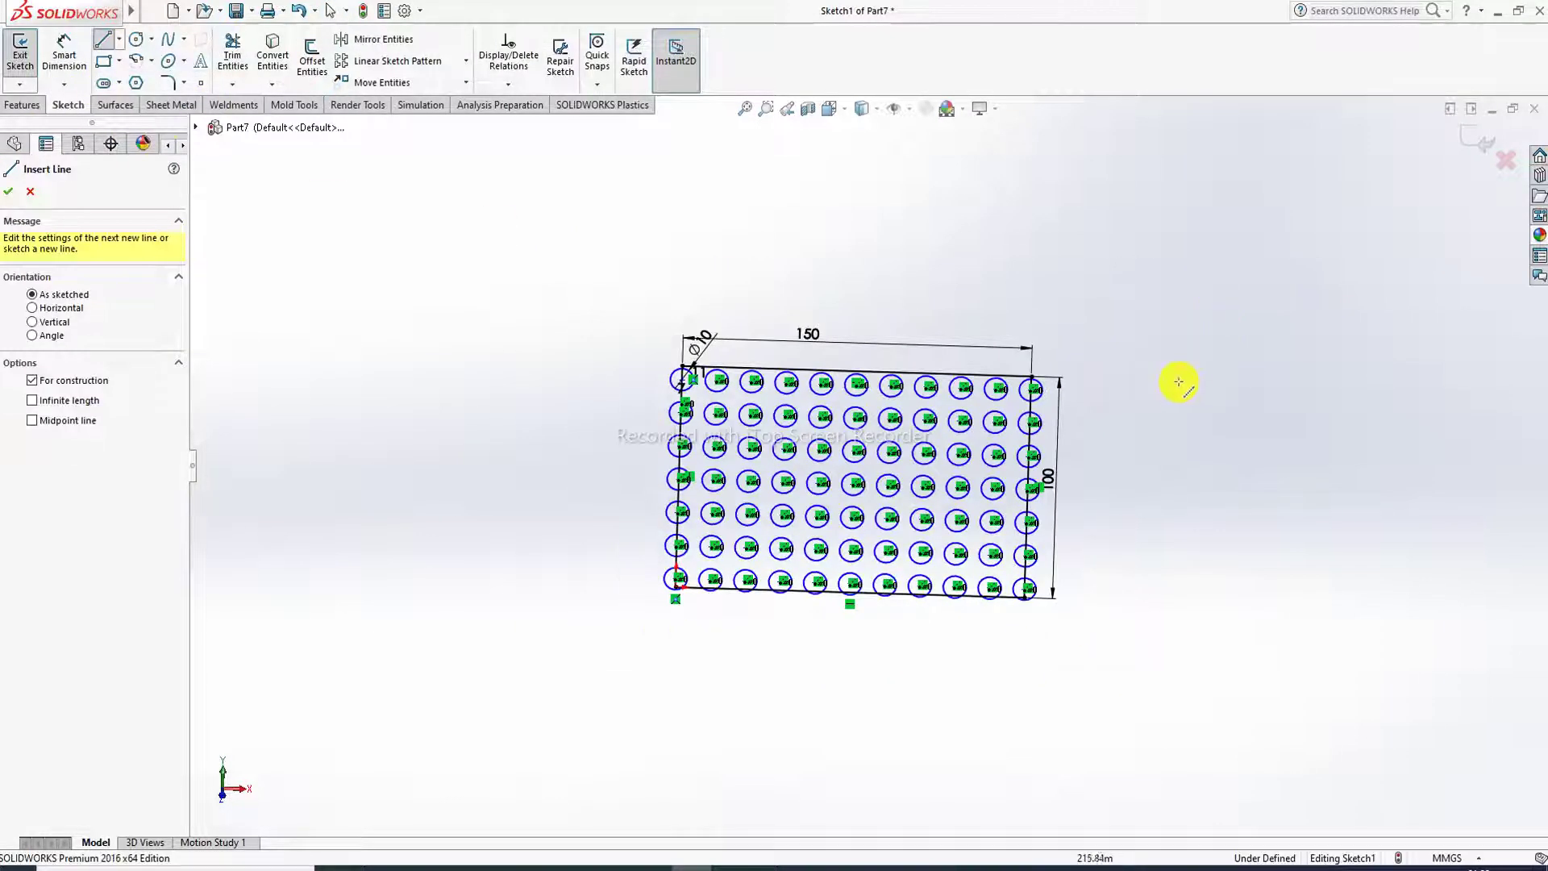
click(1146, 261)
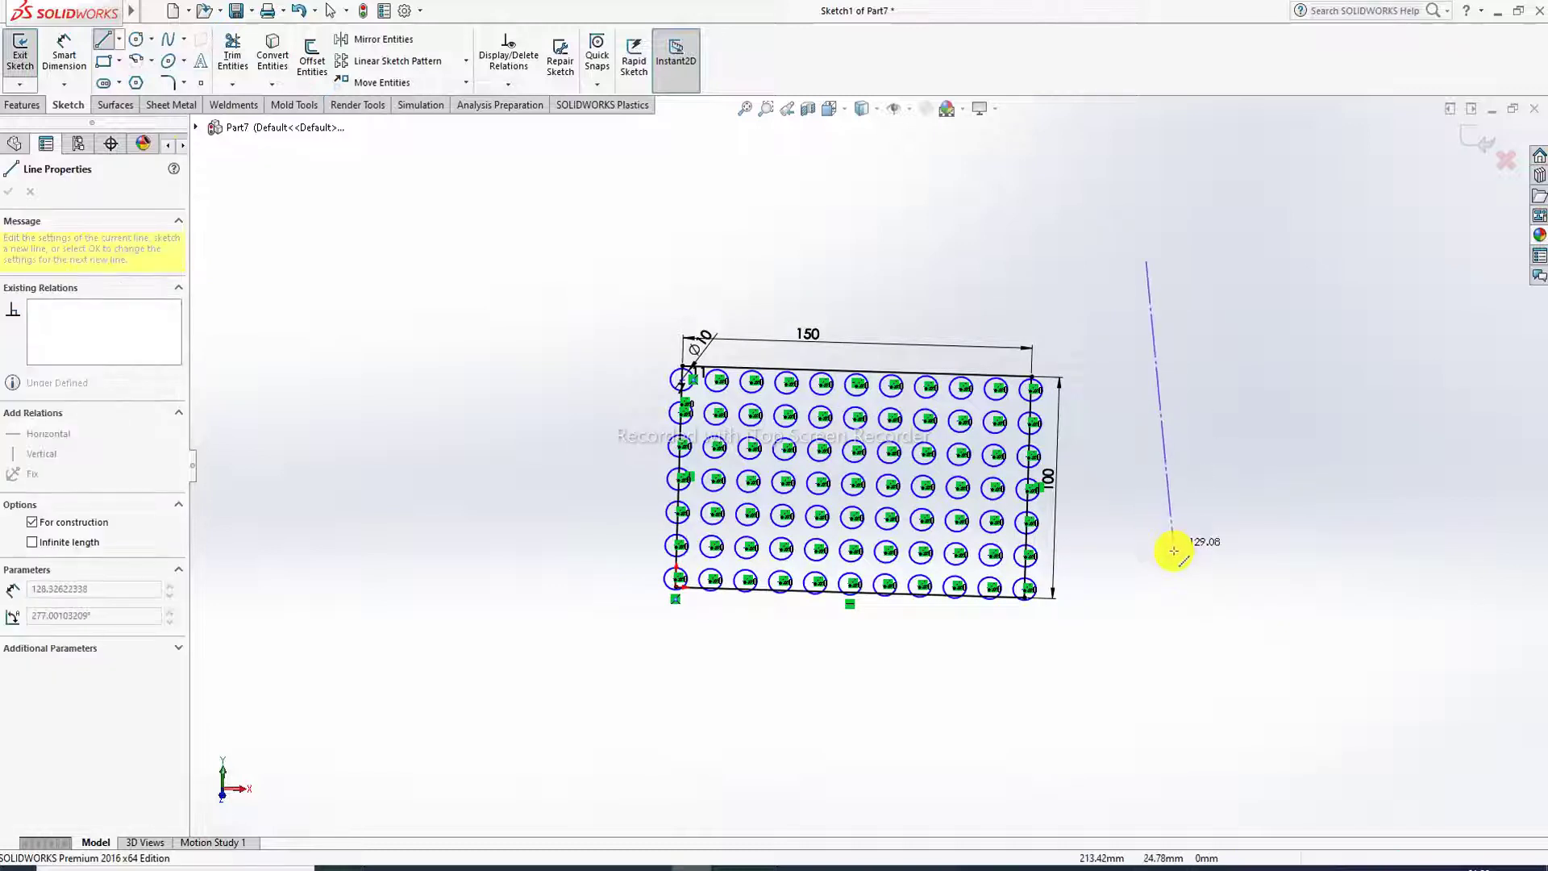
click(1149, 631)
right_click(1253, 453)
key(Escape)
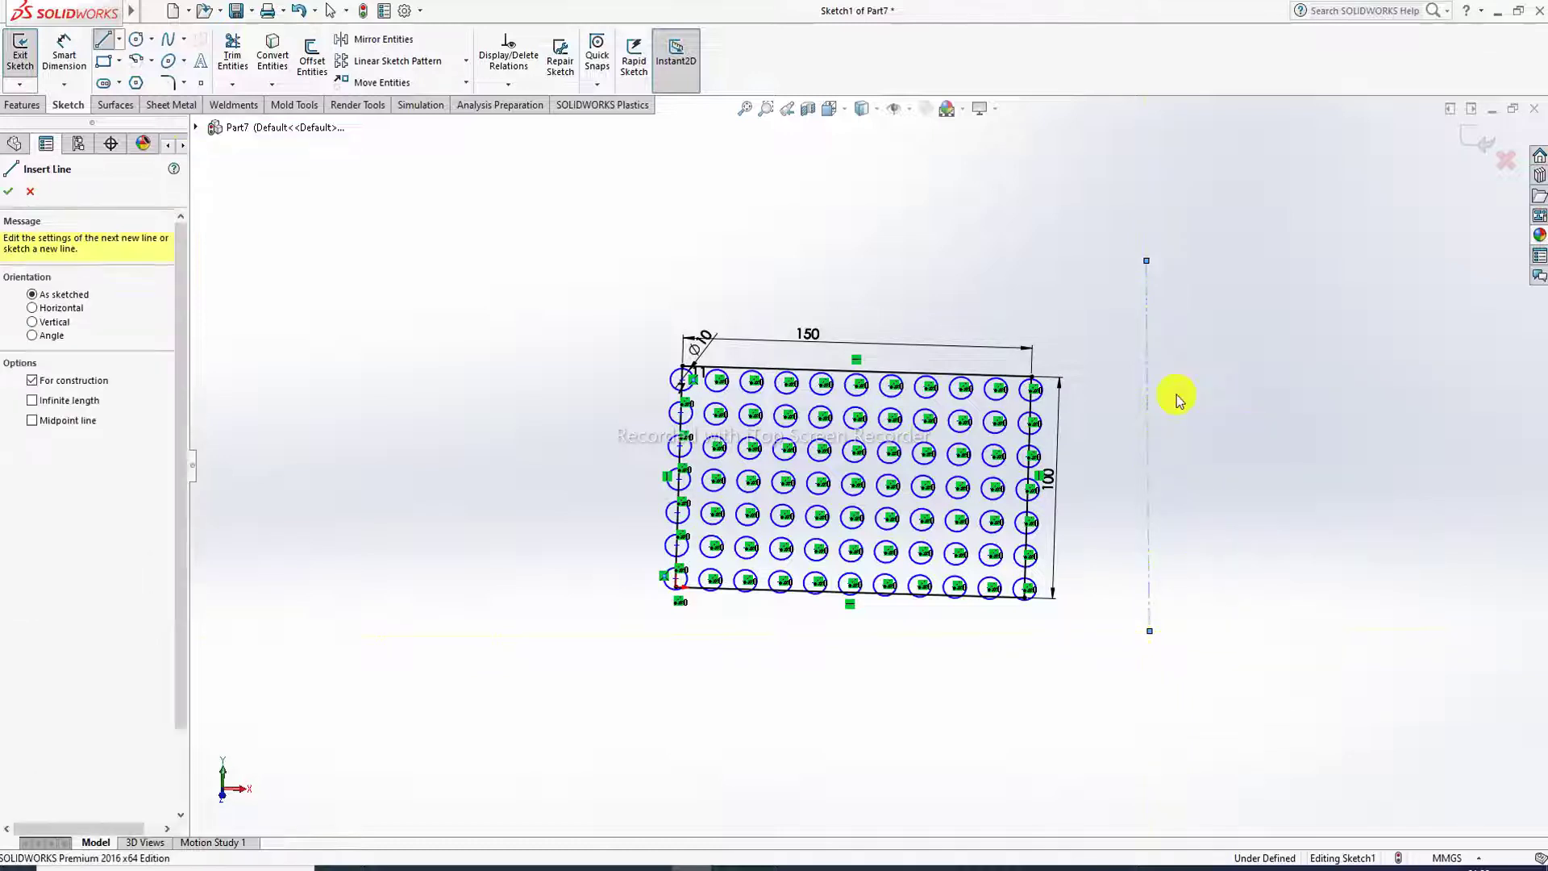
click(1147, 360)
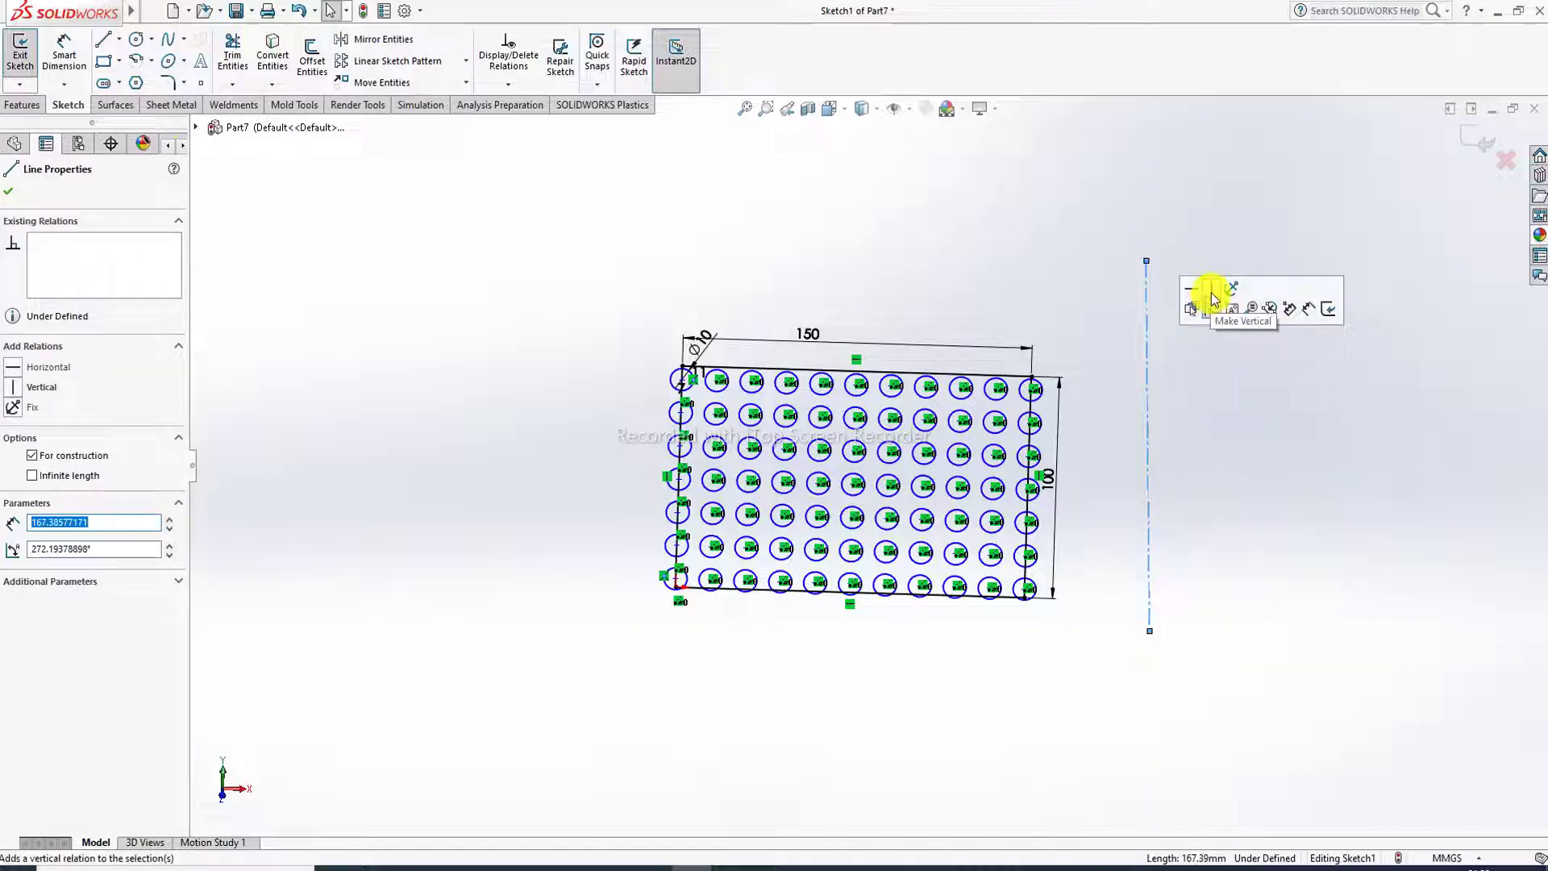
click(1203, 442)
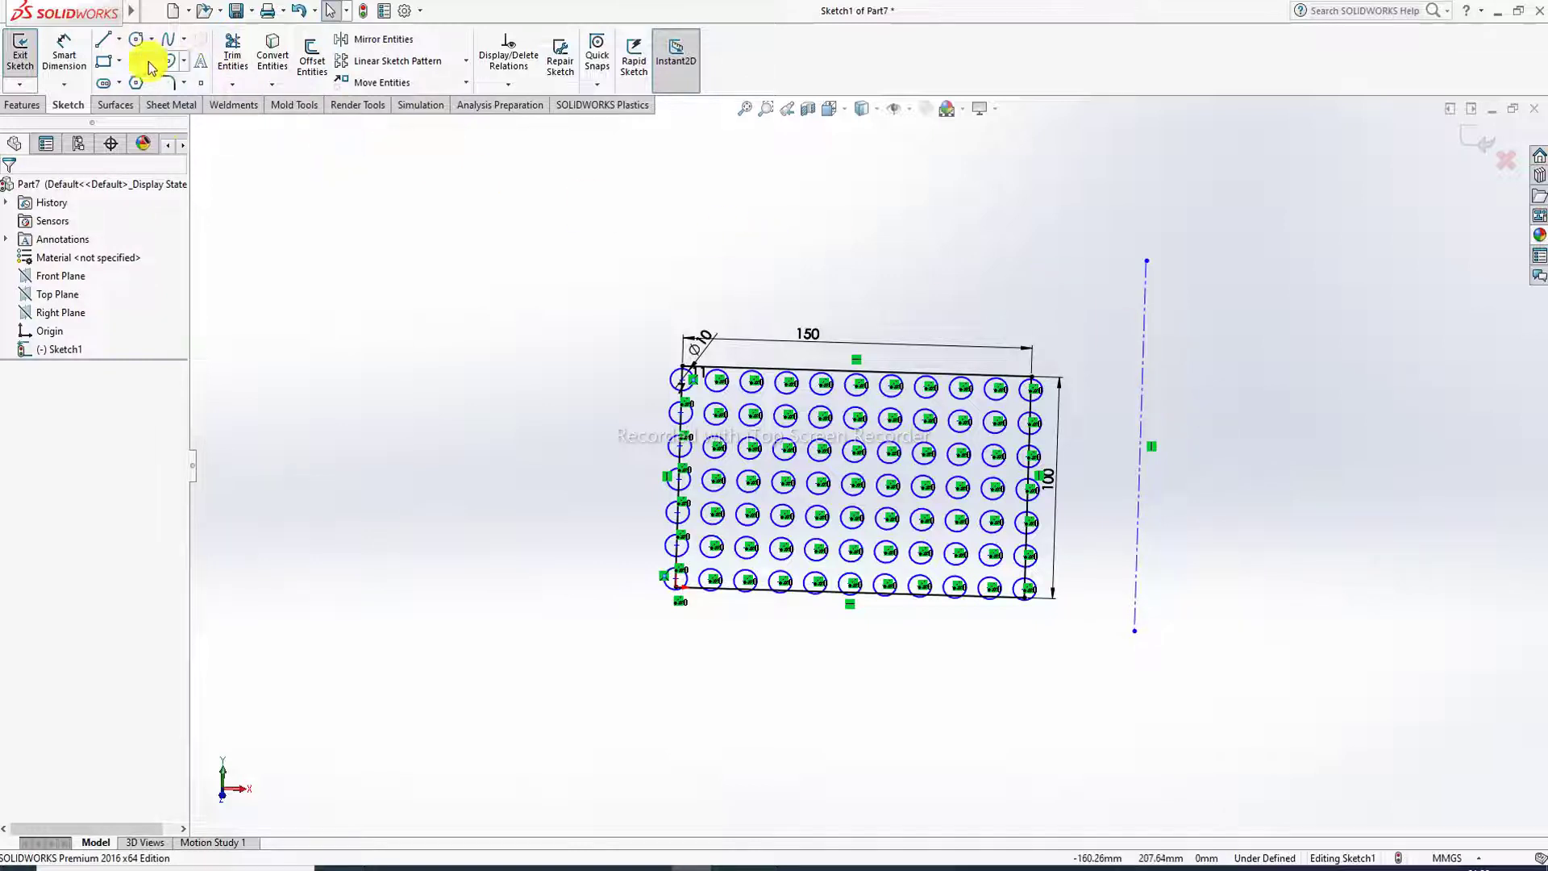
Step: Revolve the rectangle's region around the circles 360° about the vertical construction line
click(26, 105)
click(72, 56)
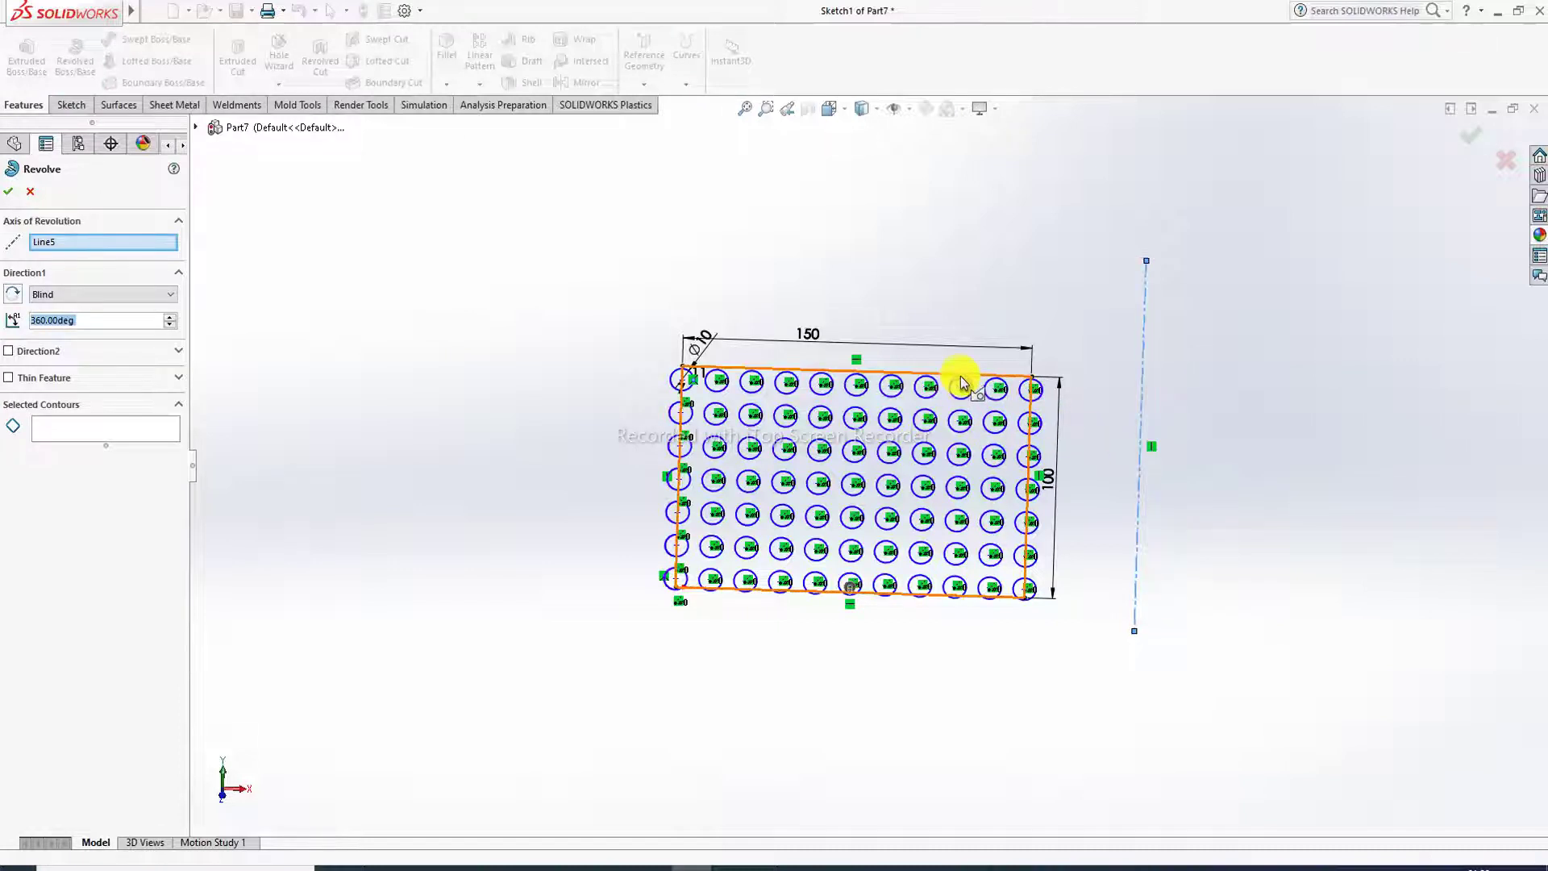
click(102, 434)
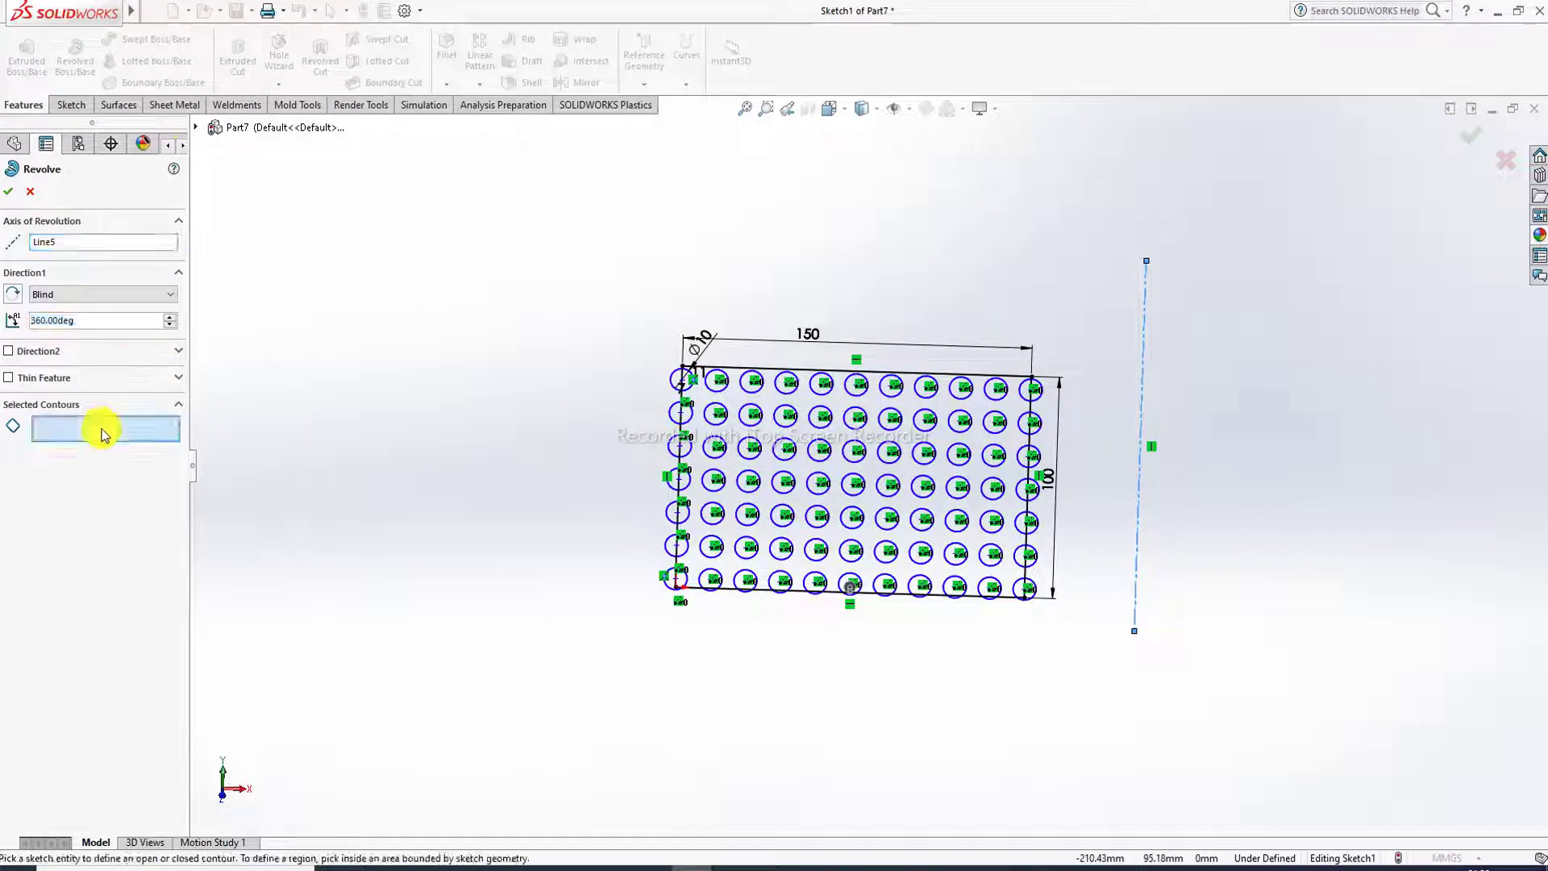
click(838, 431)
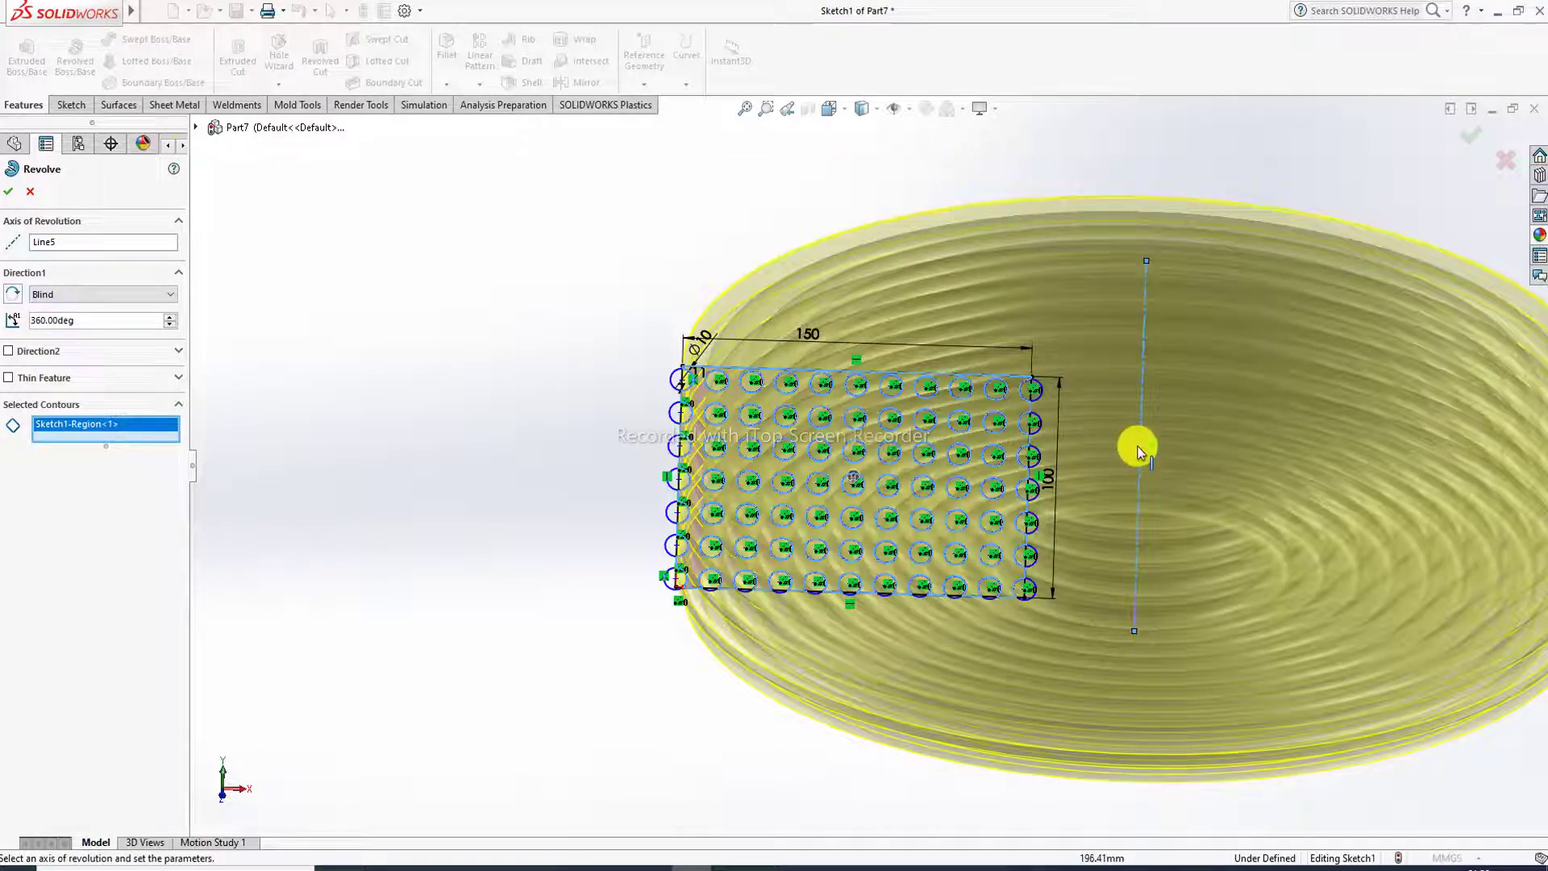
scroll(1135, 446, up, 3)
mouse_move(1136, 451)
middle_down()
mouse_move(1130, 618)
mouse_move(1109, 657)
mouse_move(1072, 656)
mouse_move(1137, 404)
mouse_move(1078, 388)
mouse_move(1088, 450)
mouse_move(1101, 366)
mouse_move(1120, 390)
middle_up()
mouse_move(1126, 443)
middle_down()
mouse_move(1126, 466)
mouse_move(1134, 318)
mouse_move(1217, 87)
mouse_move(1165, 382)
middle_up()
mouse_move(1209, 259)
middle_down()
mouse_move(1213, 277)
mouse_move(1234, 235)
mouse_move(1278, 359)
mouse_move(1368, 328)
mouse_move(1364, 344)
mouse_move(1279, 366)
mouse_move(1209, 359)
mouse_move(1177, 342)
mouse_move(1113, 218)
mouse_move(1163, 283)
middle_up()
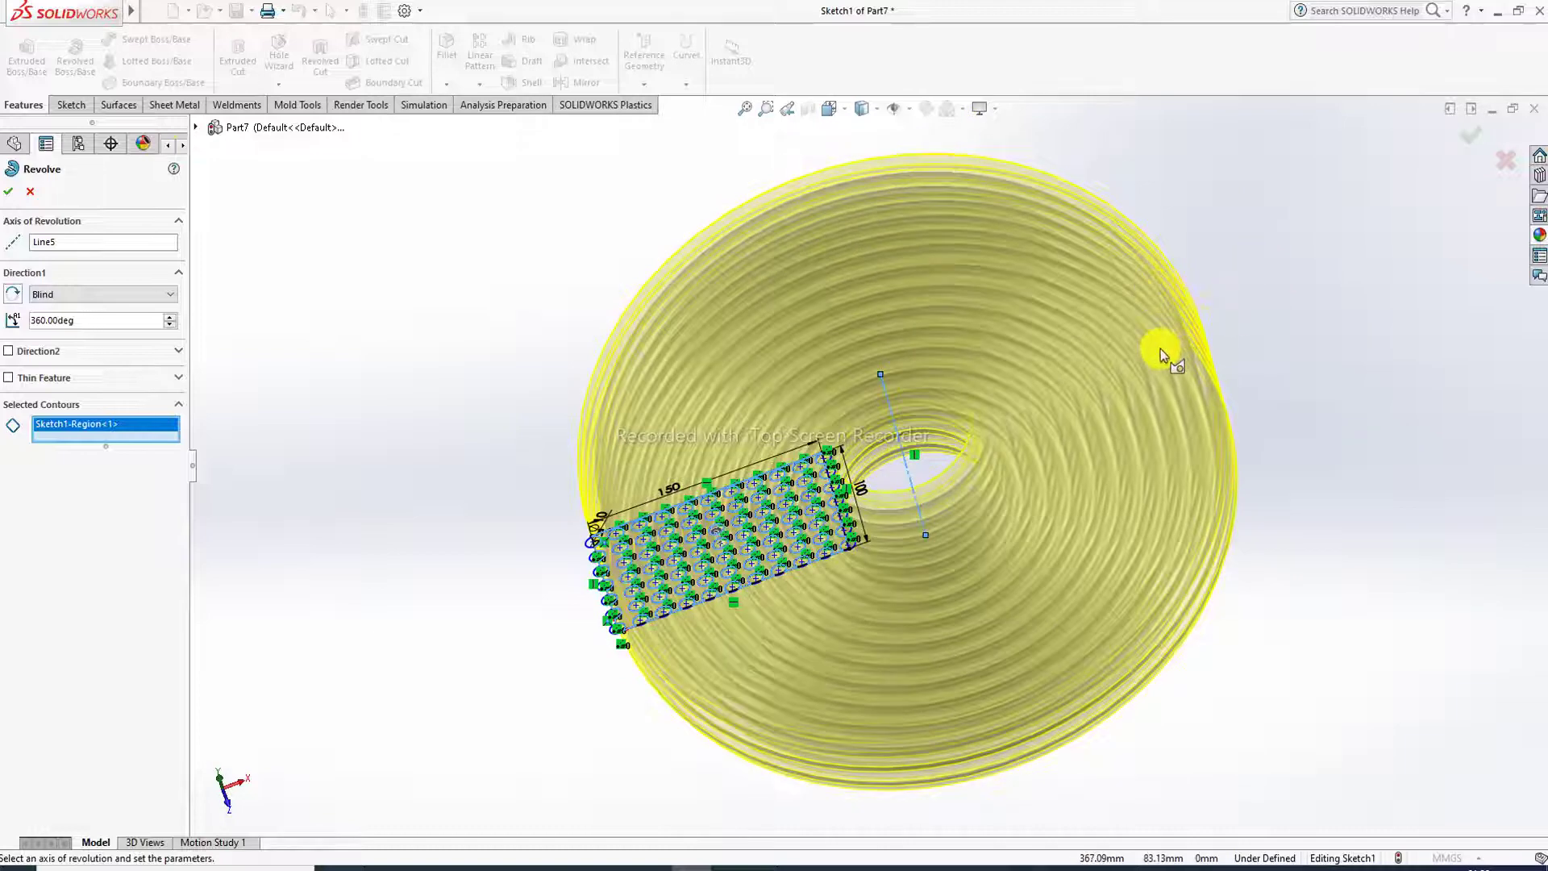
middle_drag(1060, 405, 1247, 327)
middle_drag(1082, 365, 1091, 387)
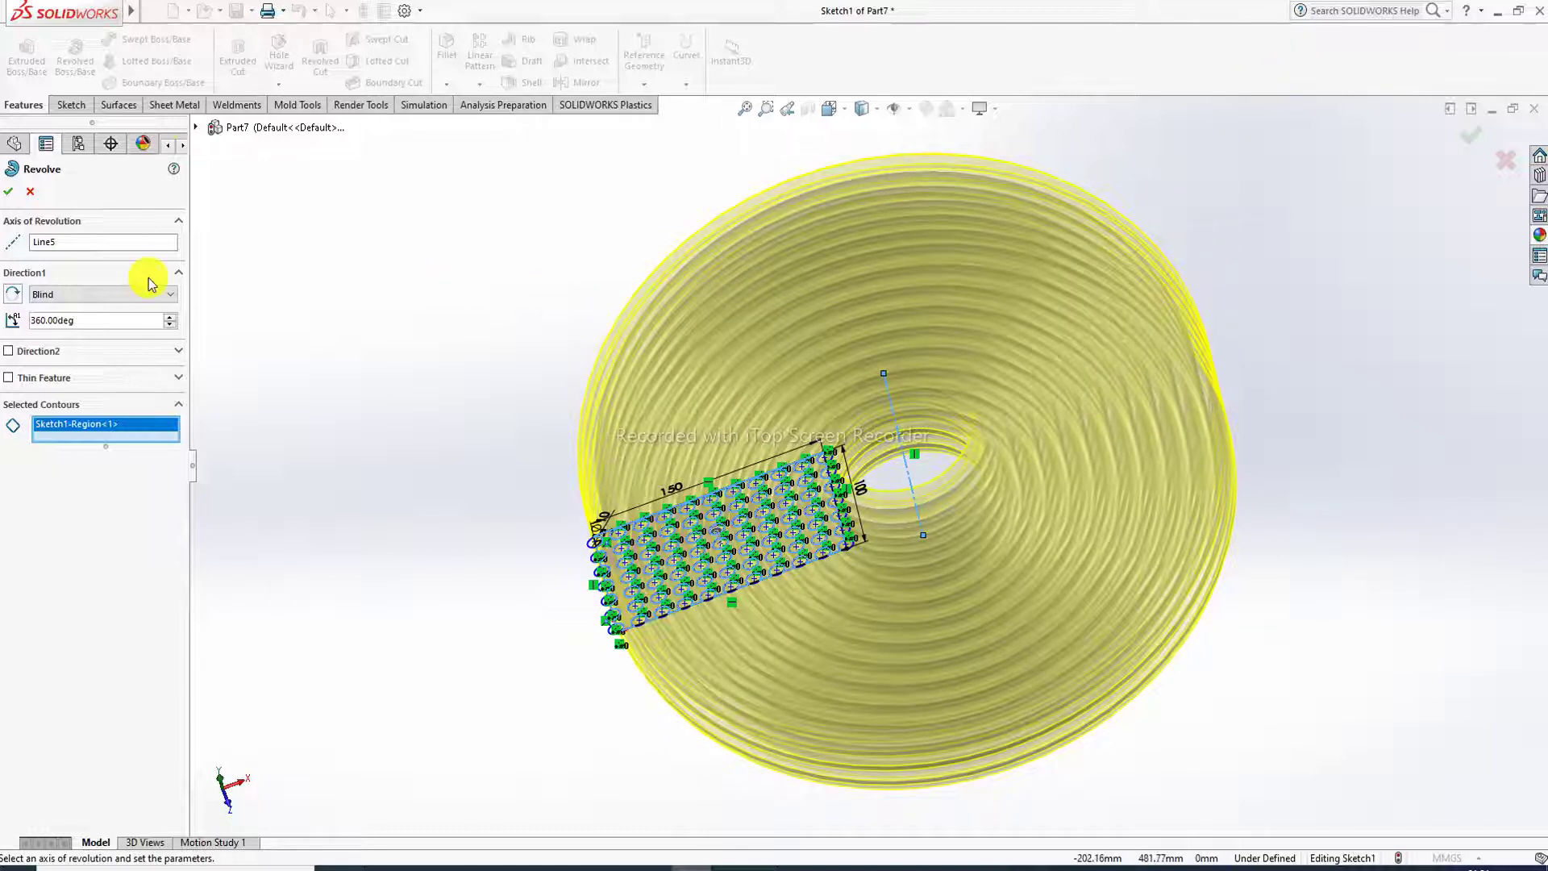
click(13, 193)
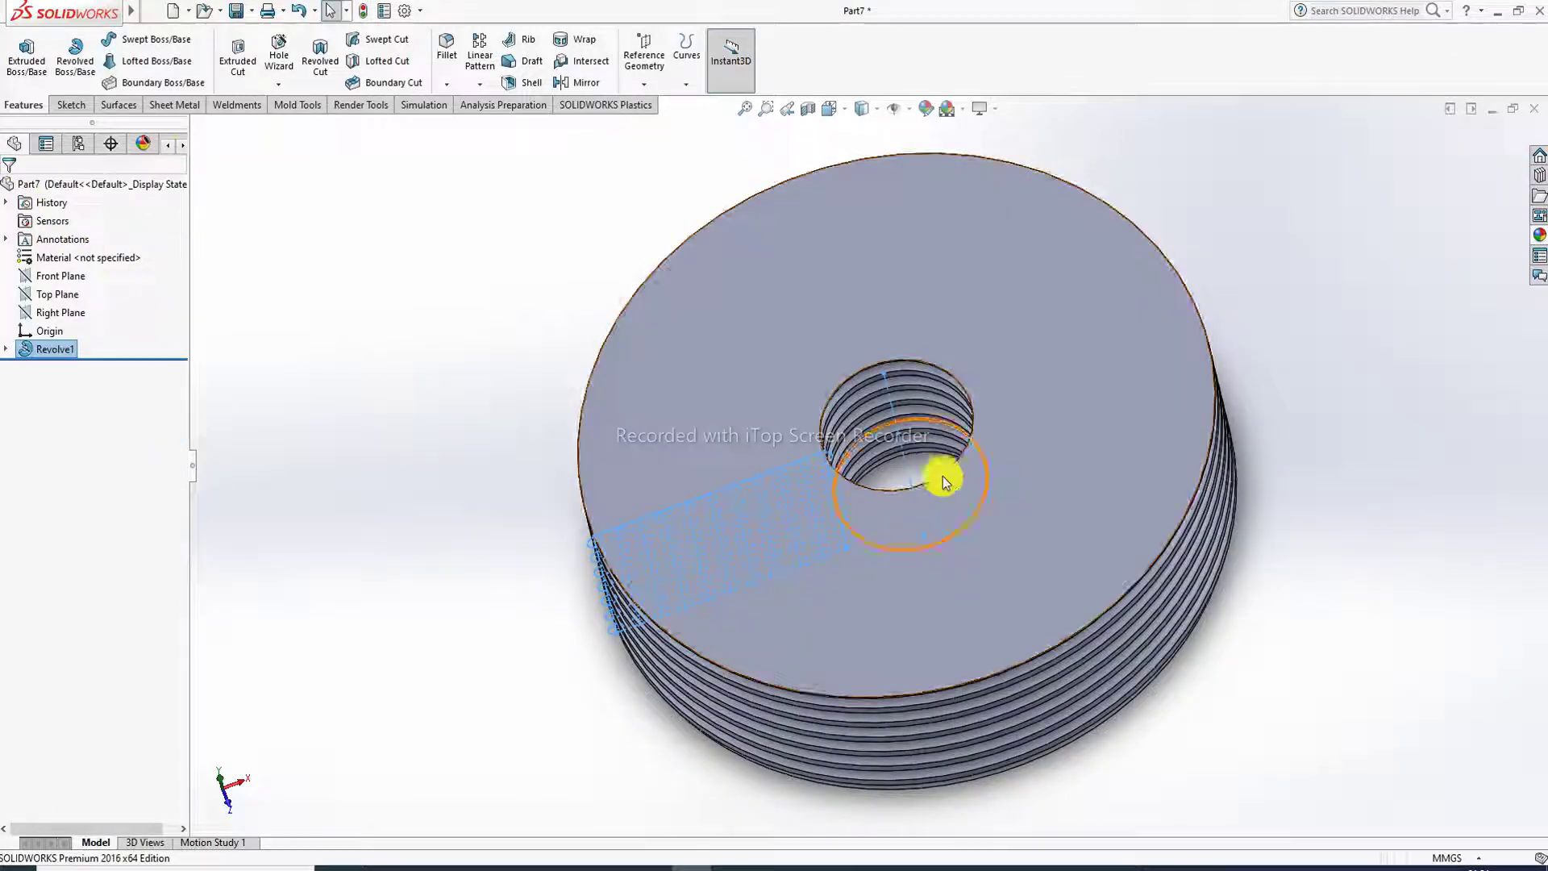
Step: Turn on the Cartoon display effect for the revolved part
click(1279, 347)
middle_drag(976, 399, 1060, 152)
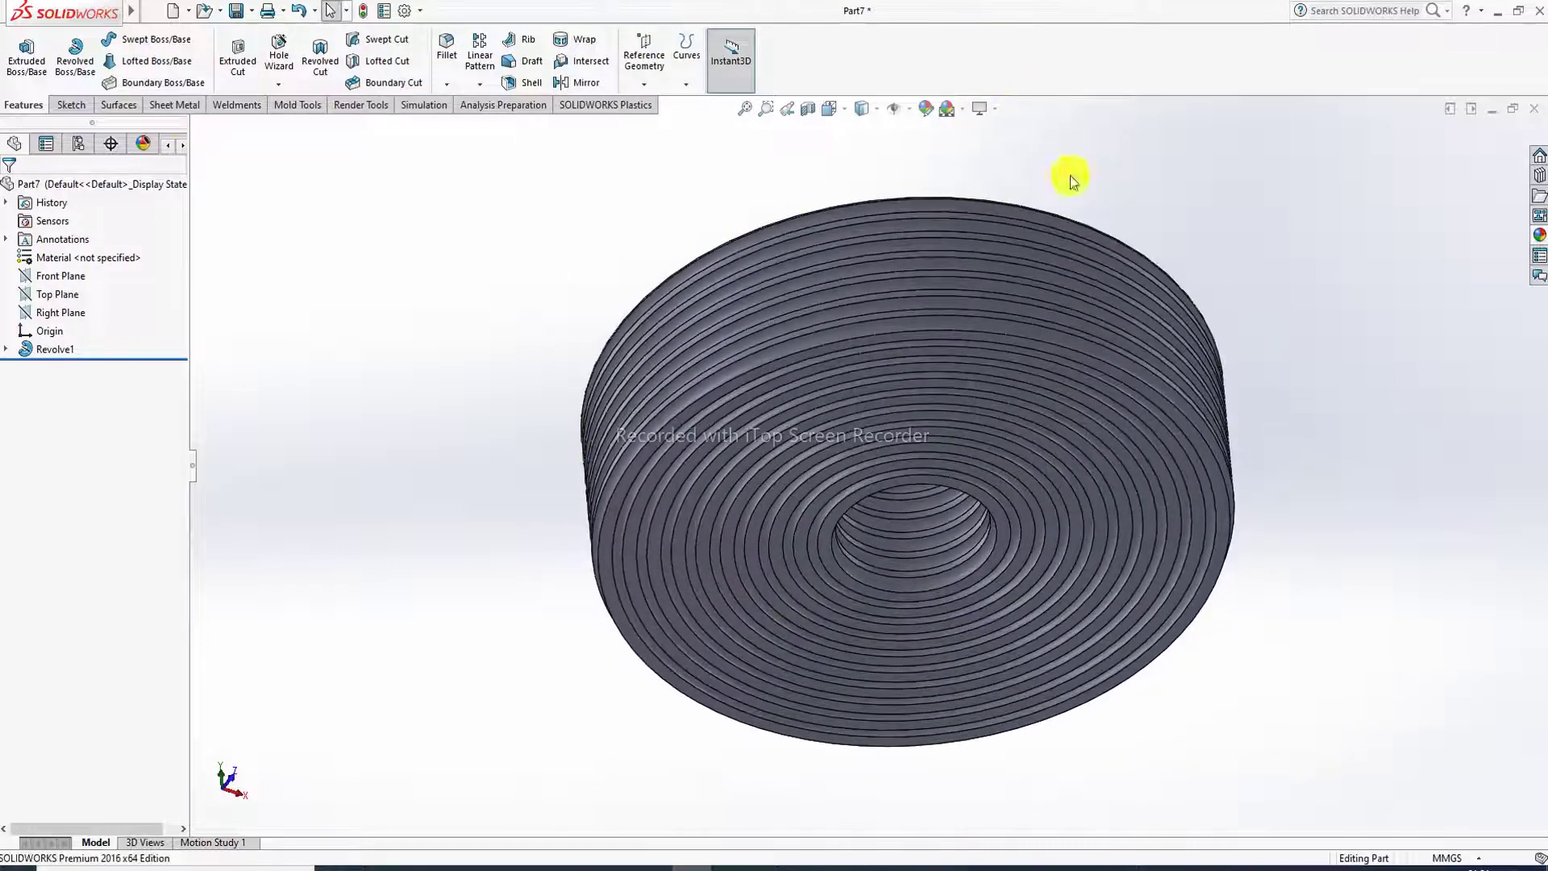
middle_drag(1061, 373, 1082, 152)
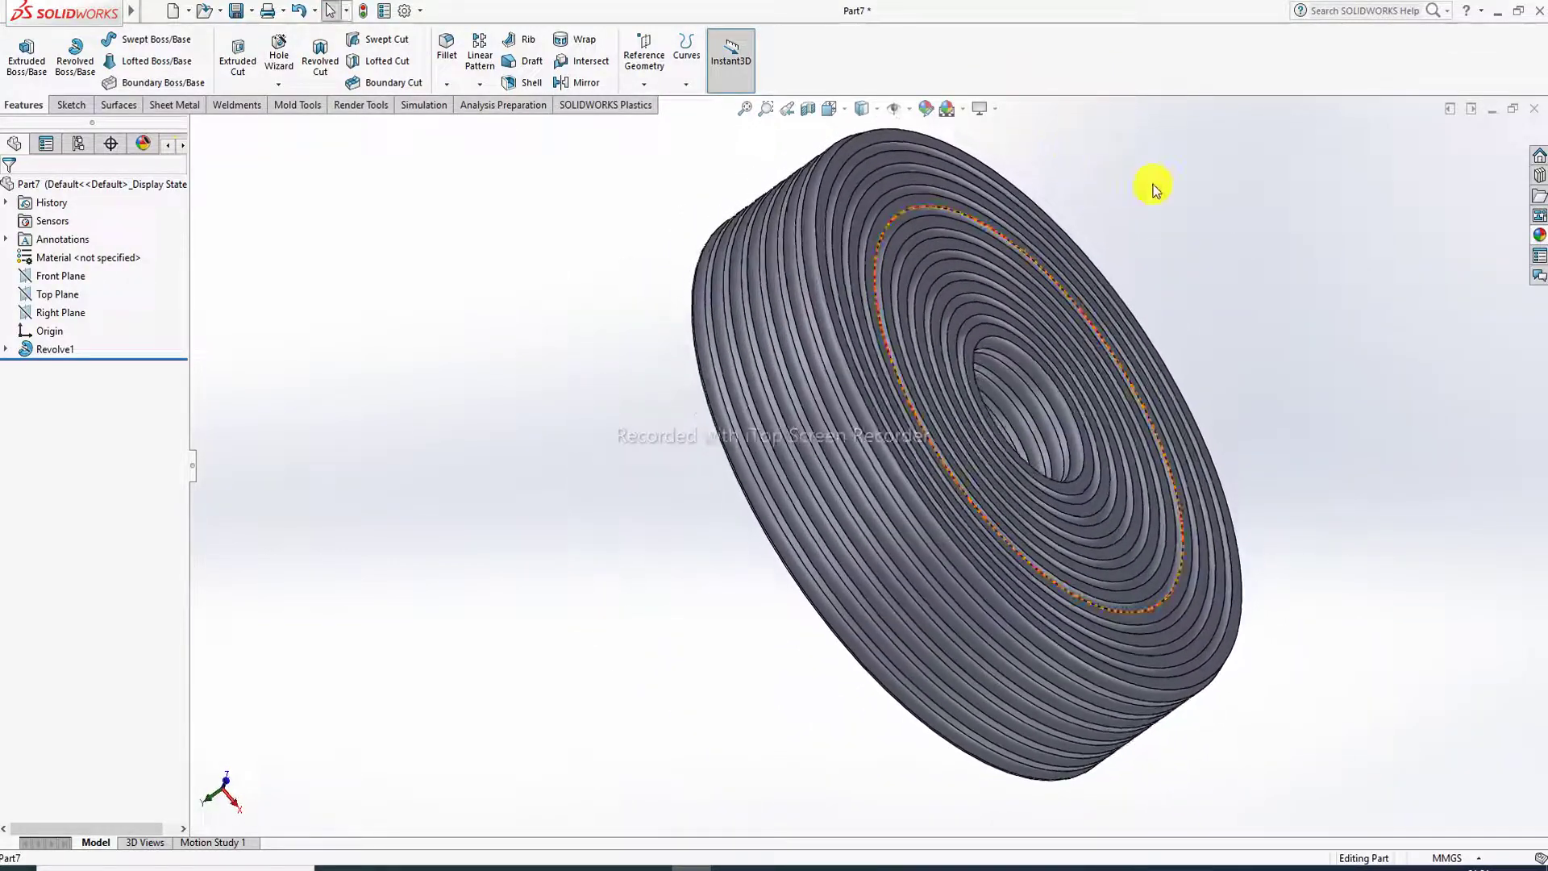
click(995, 110)
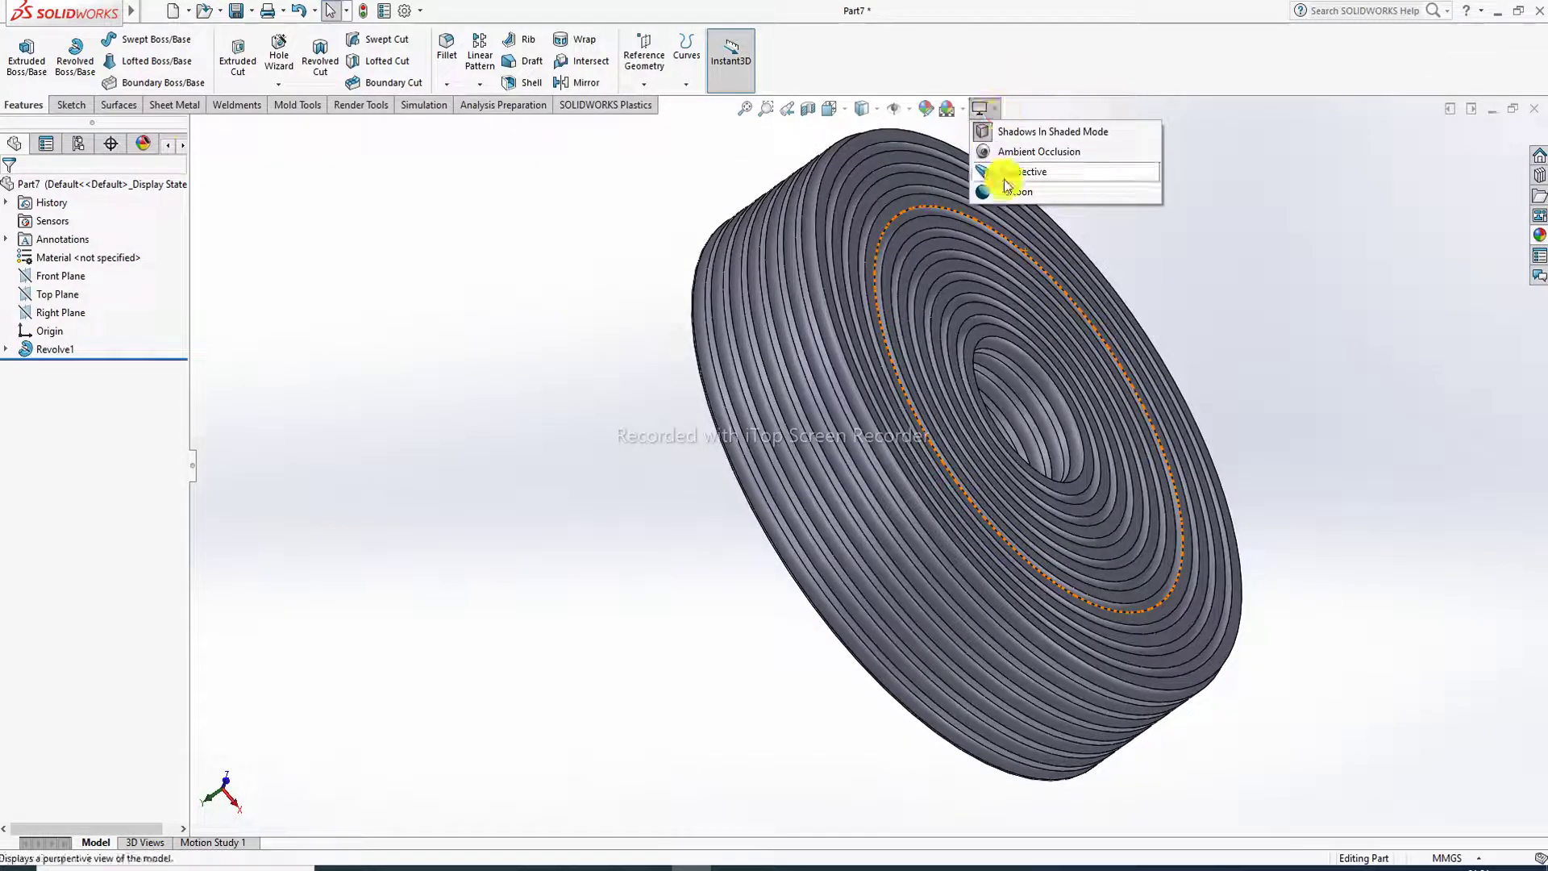
click(1007, 192)
click(873, 453)
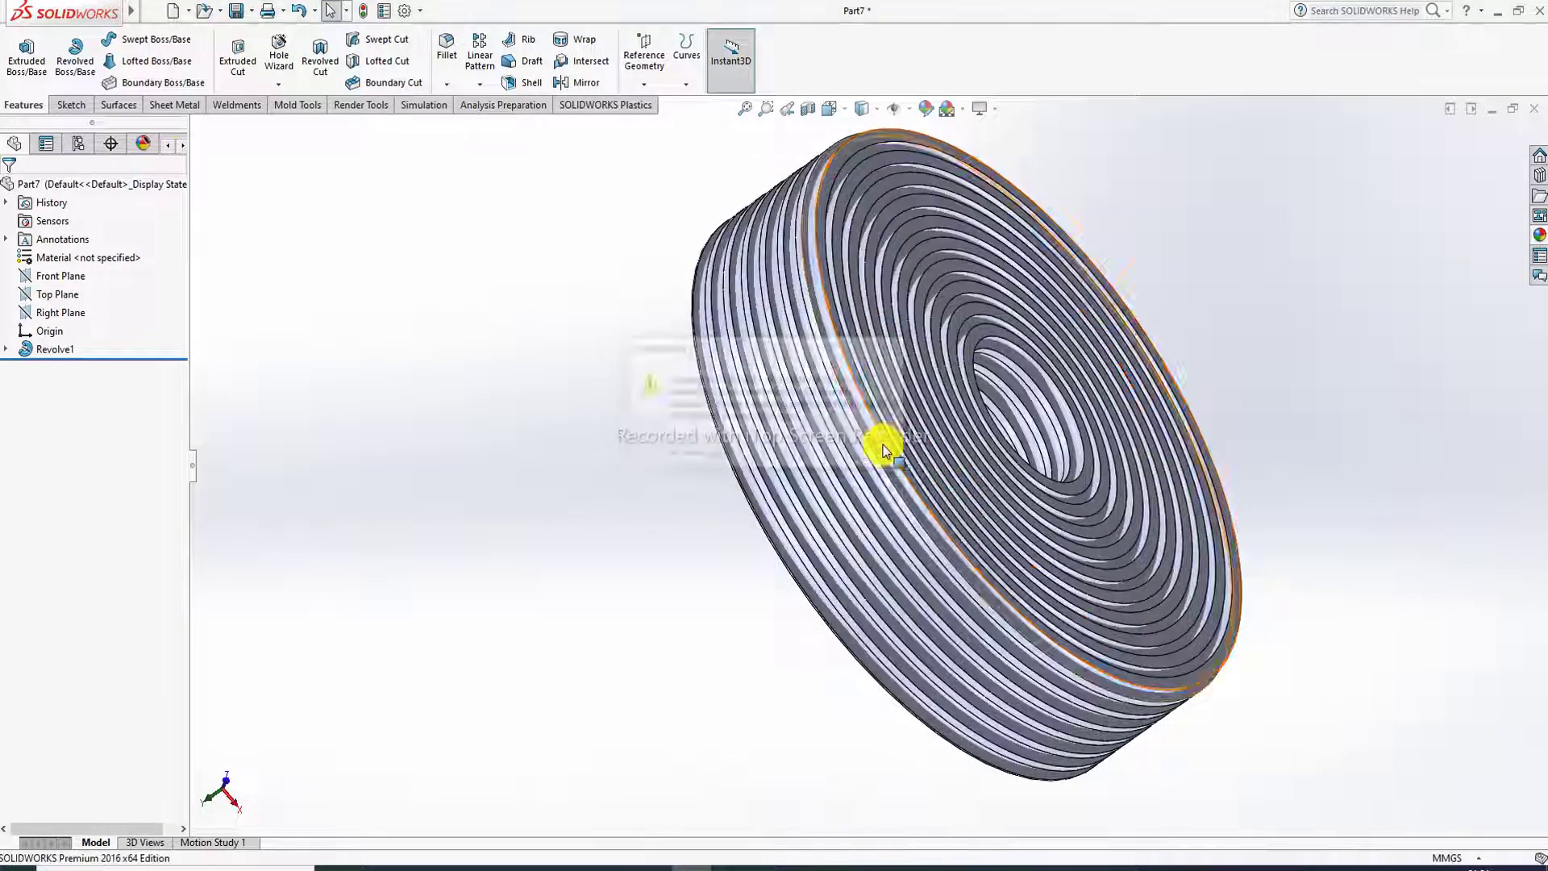
middle_drag(1054, 419, 985, 325)
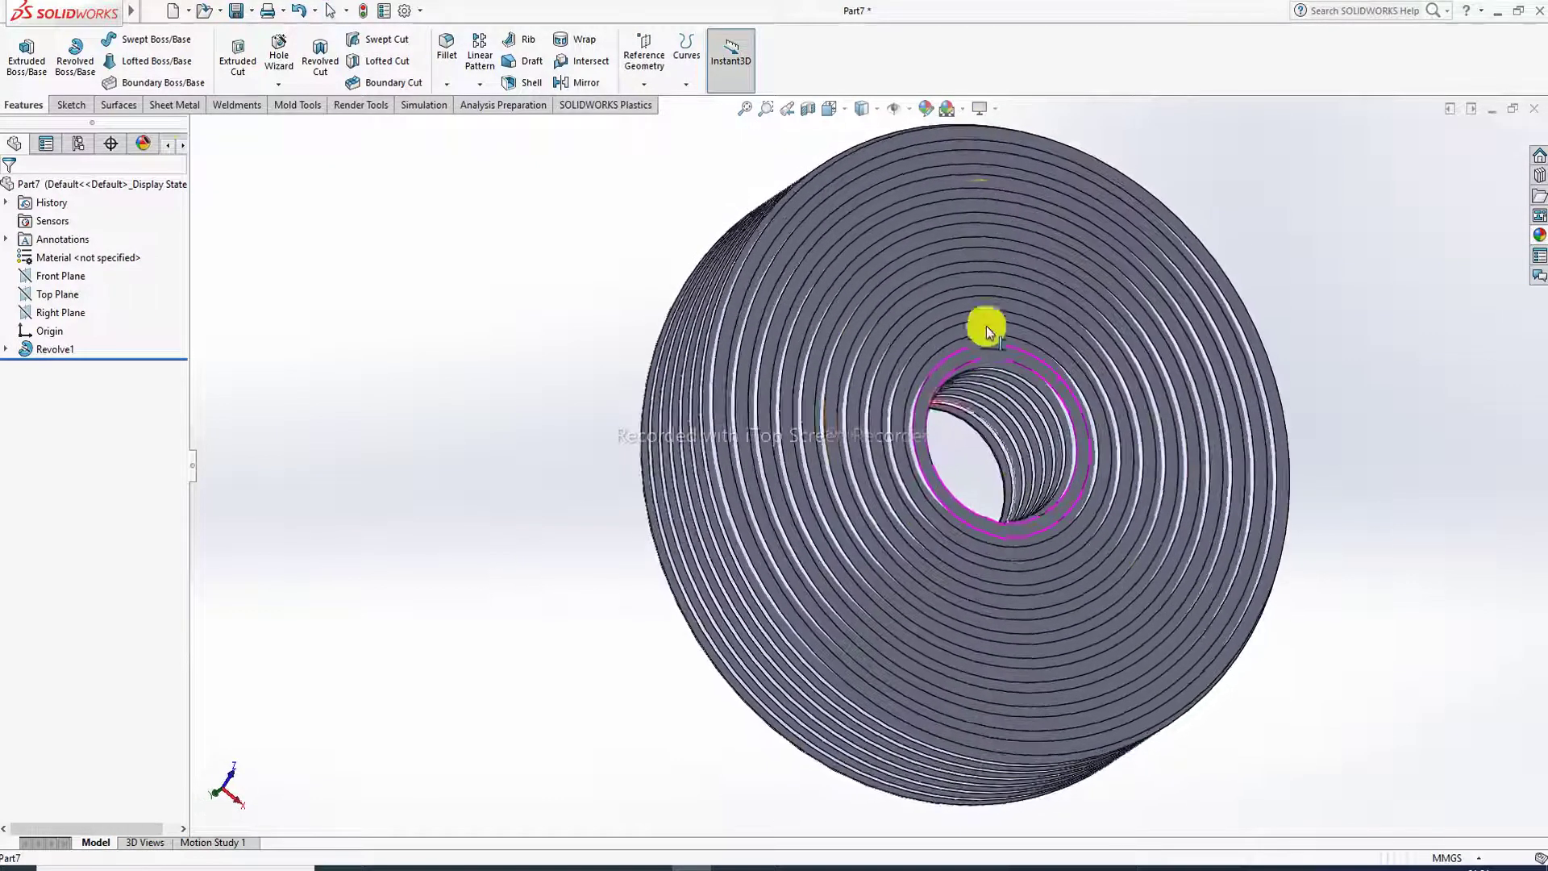
Step: Apply the Plain White scene behind the revolved part
click(961, 114)
click(996, 109)
click(946, 108)
click(980, 108)
click(961, 110)
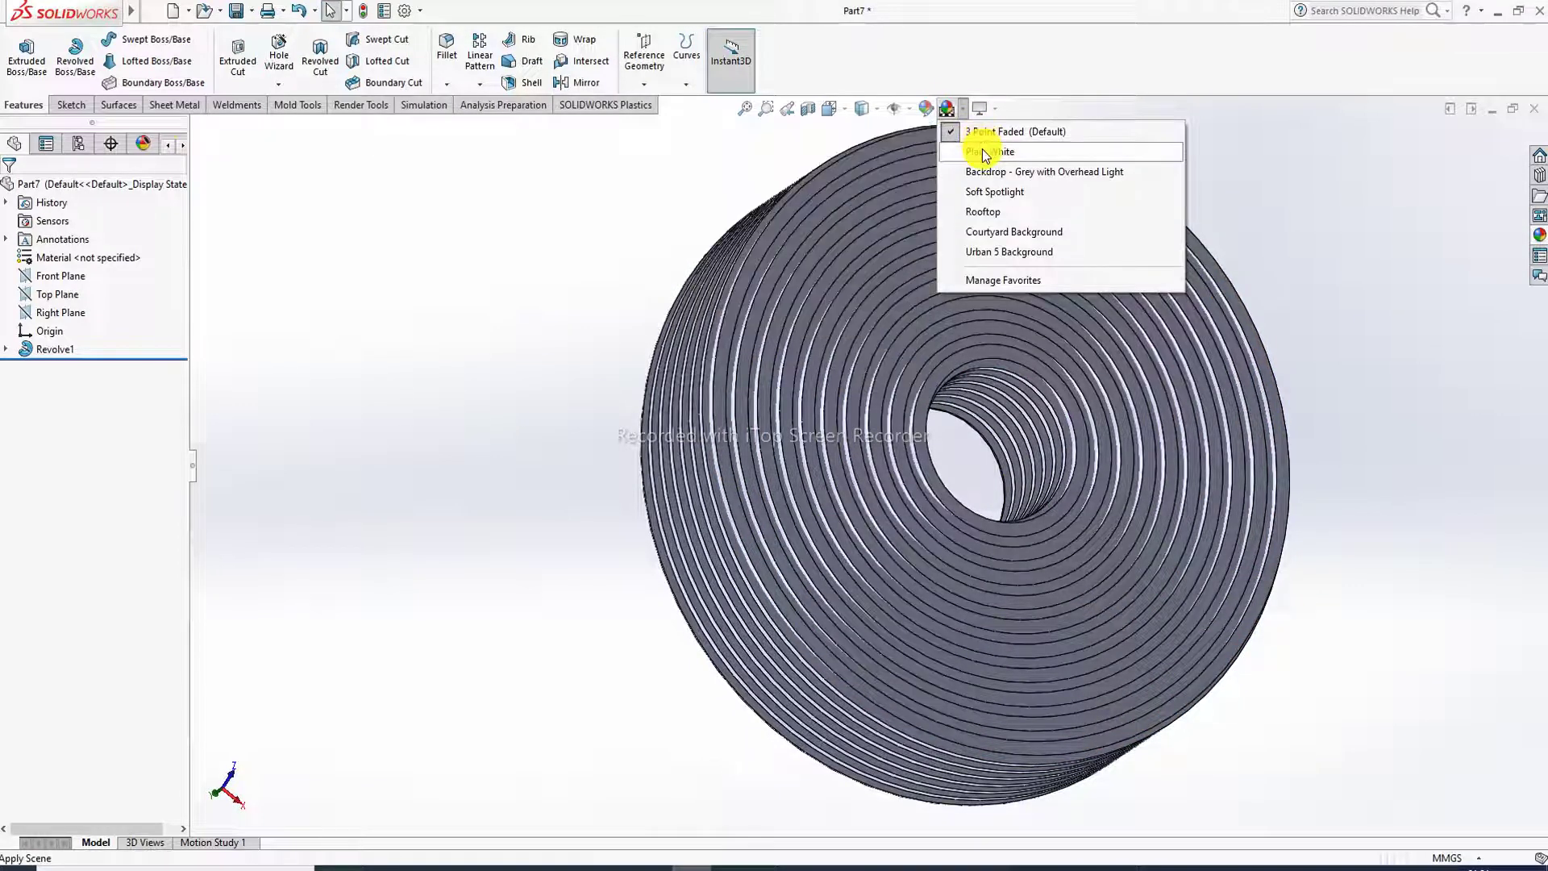
click(990, 151)
middle_drag(1052, 313, 1368, 363)
mouse_move(1218, 405)
middle_down()
mouse_move(1261, 446)
mouse_move(1347, 460)
mouse_move(1340, 508)
mouse_move(1282, 501)
mouse_move(1265, 387)
mouse_move(1236, 390)
middle_up()
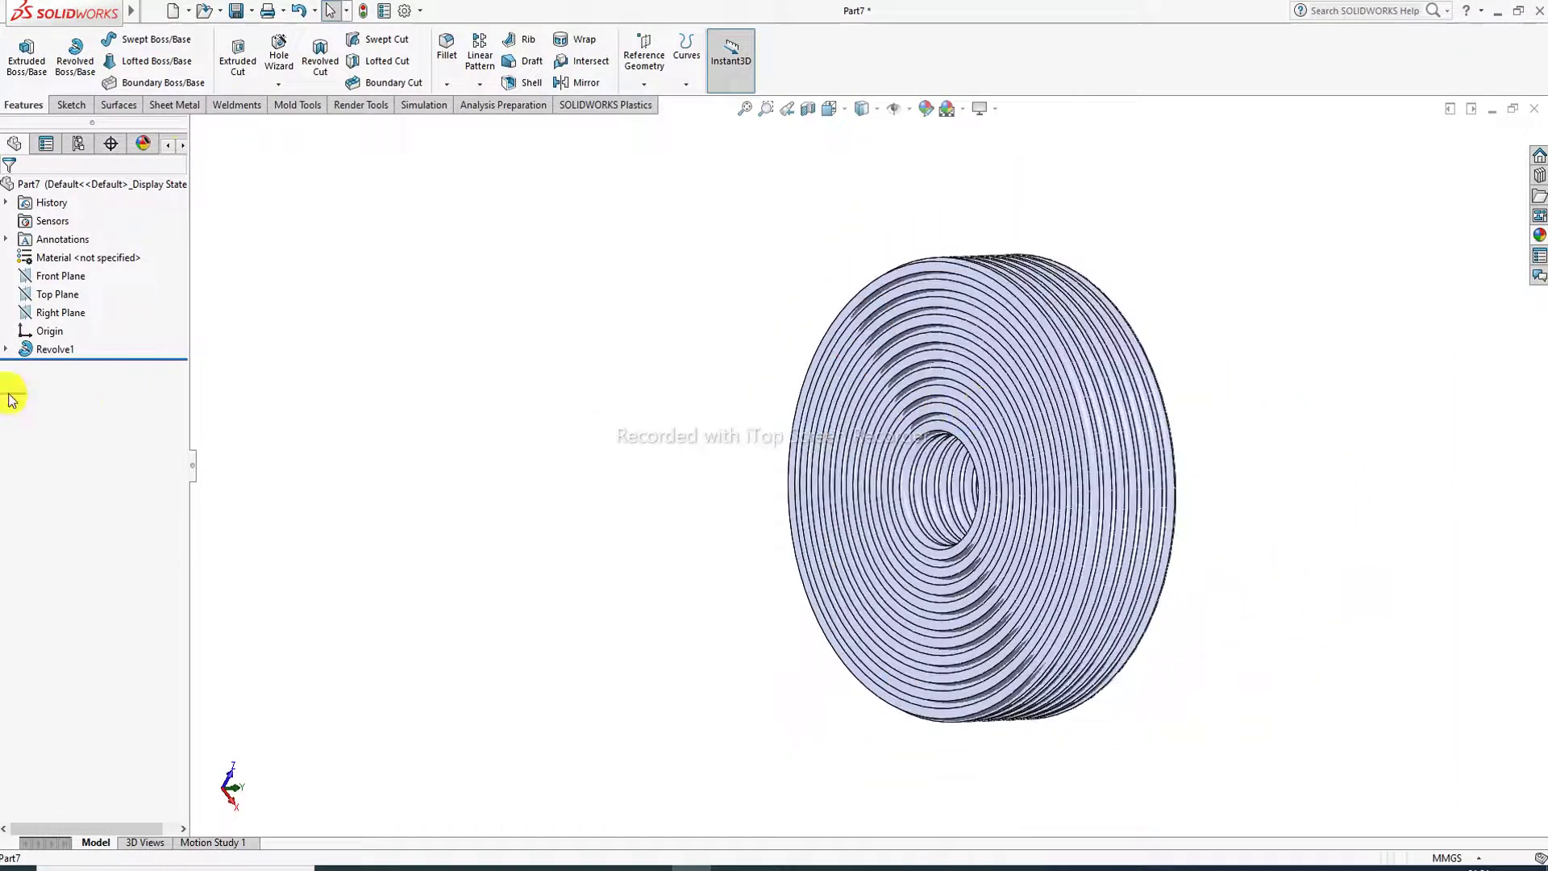
Step: Select the revolve feature and turn off the Cartoon display effect
click(50, 349)
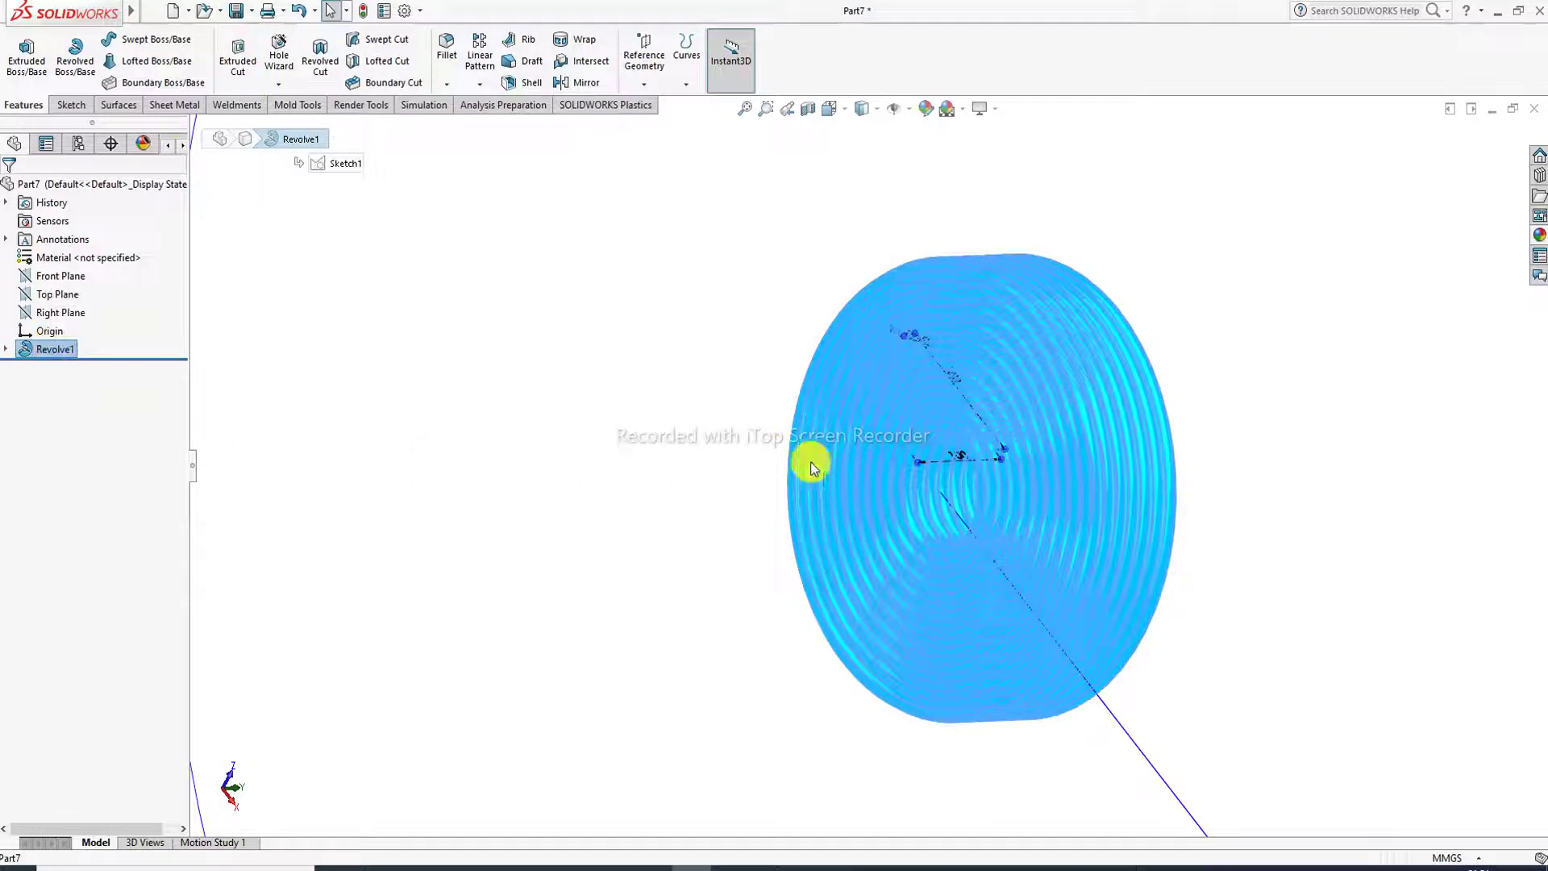
scroll(1033, 525, down, 5)
middle_drag(1072, 398, 885, 266)
scroll(781, 283, up, 4)
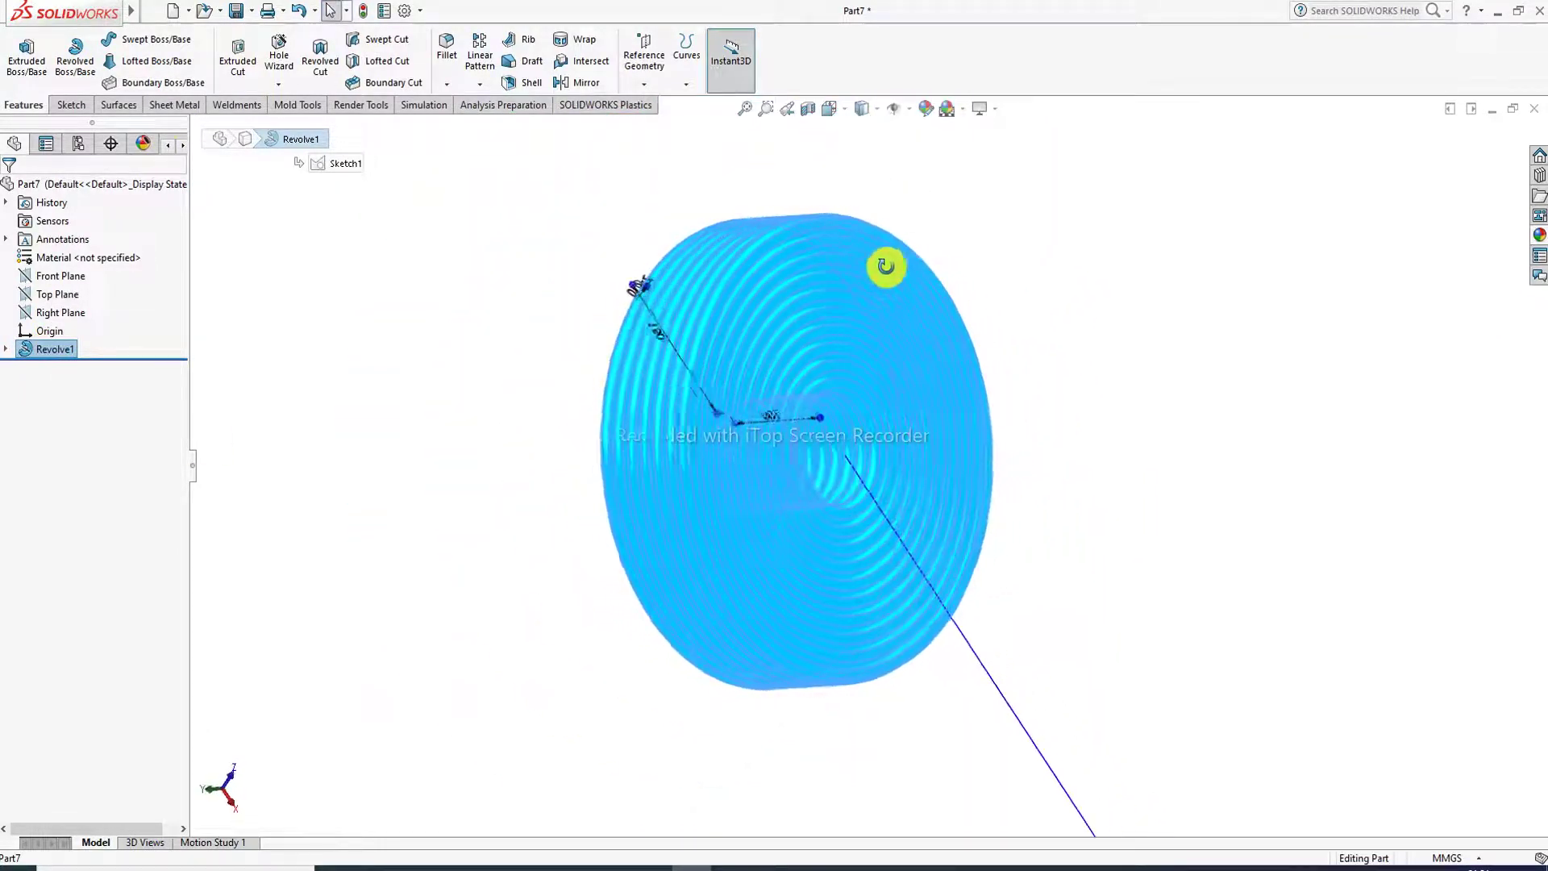
scroll(805, 342, down, 3)
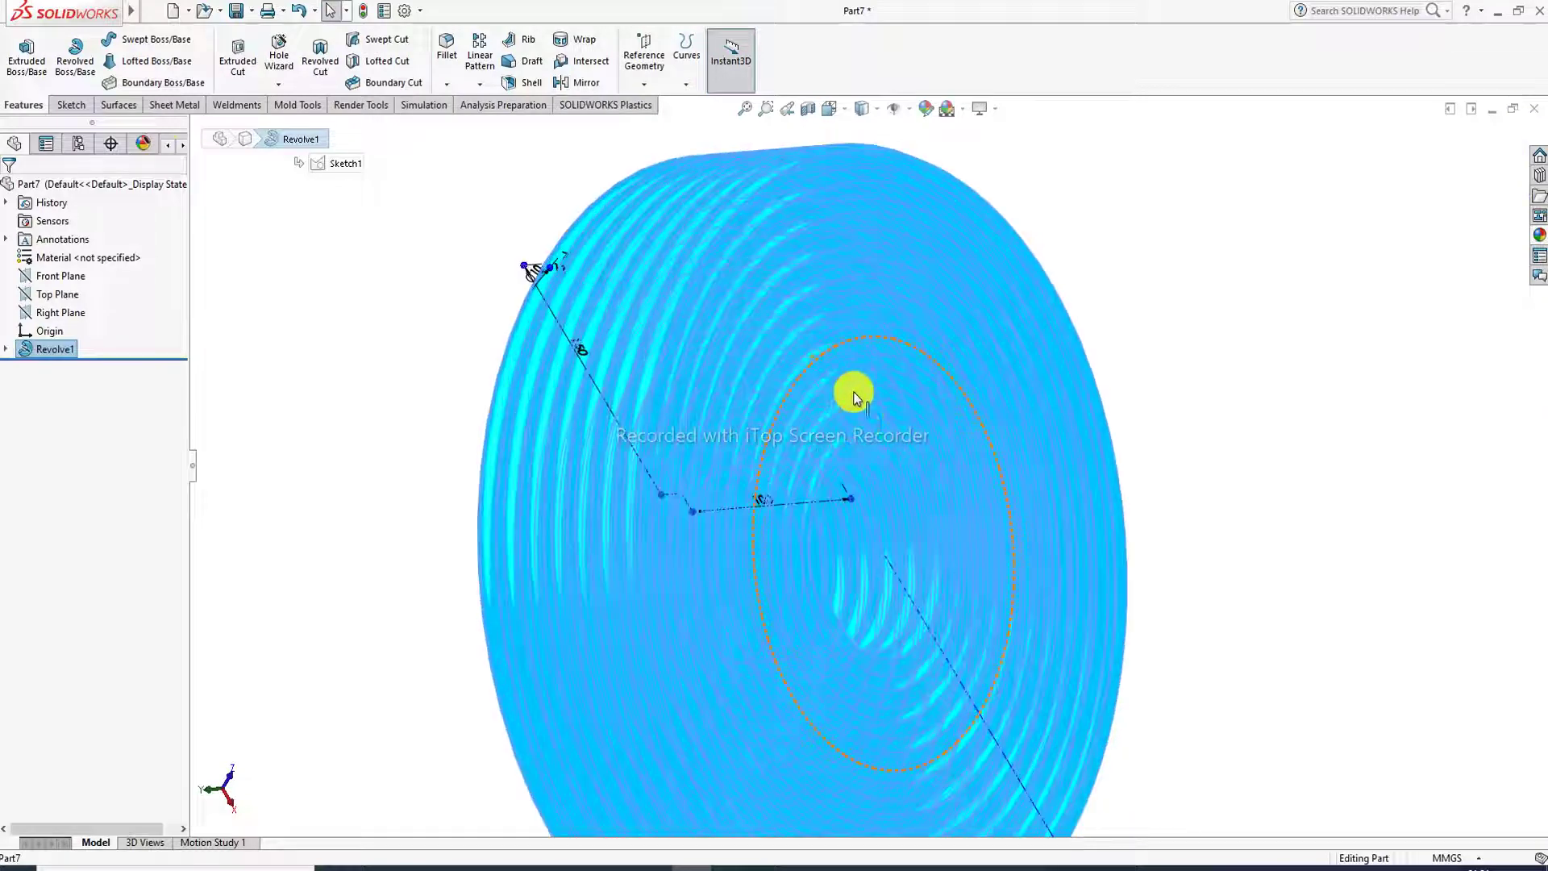
middle_drag(860, 432, 774, 424)
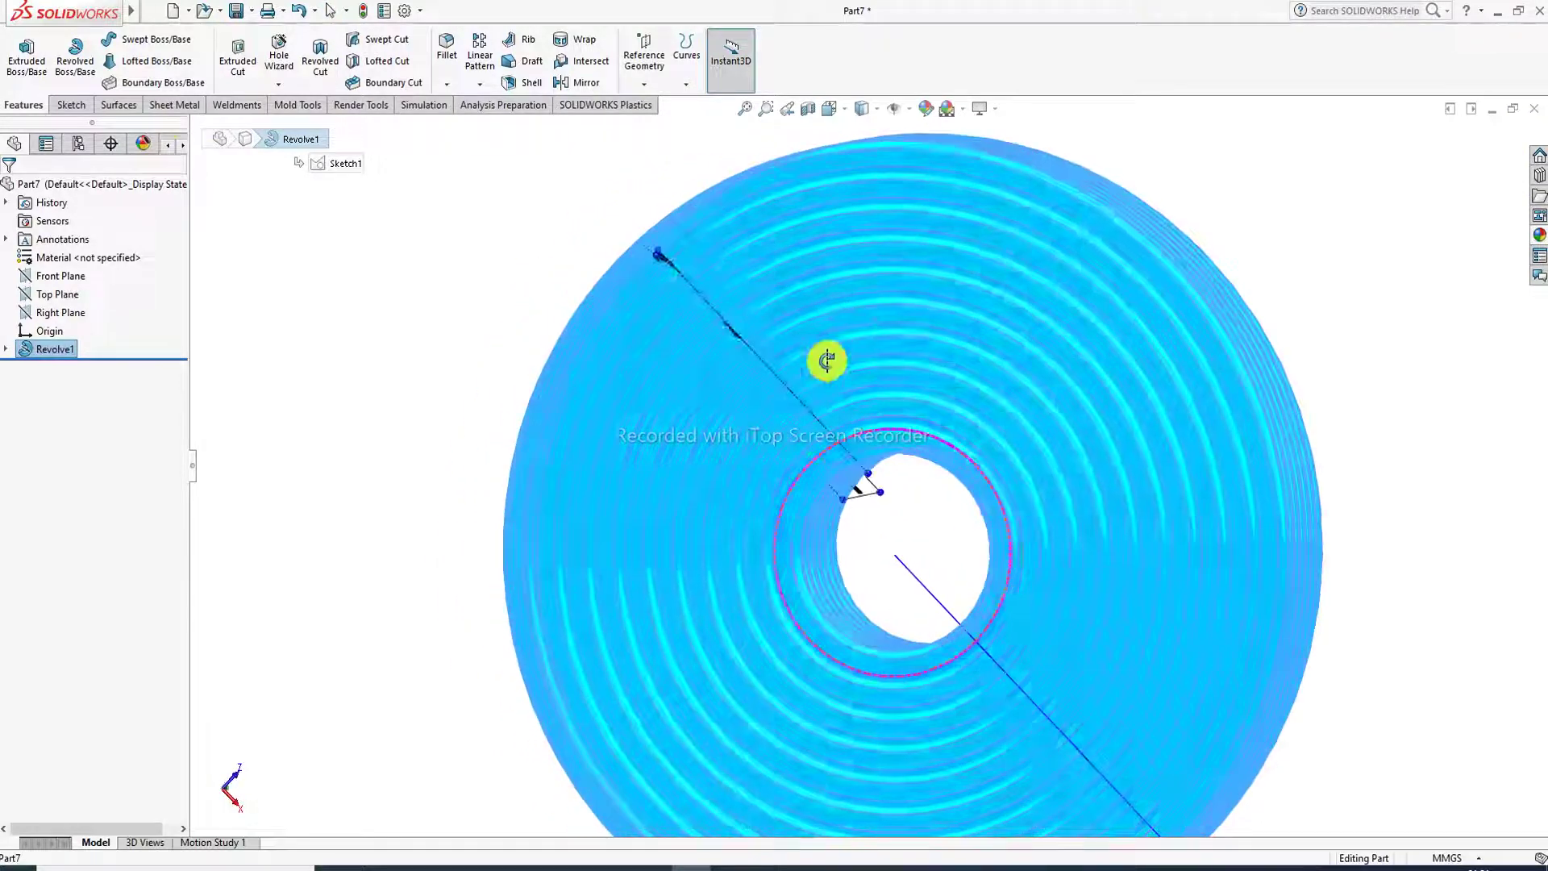
click(990, 110)
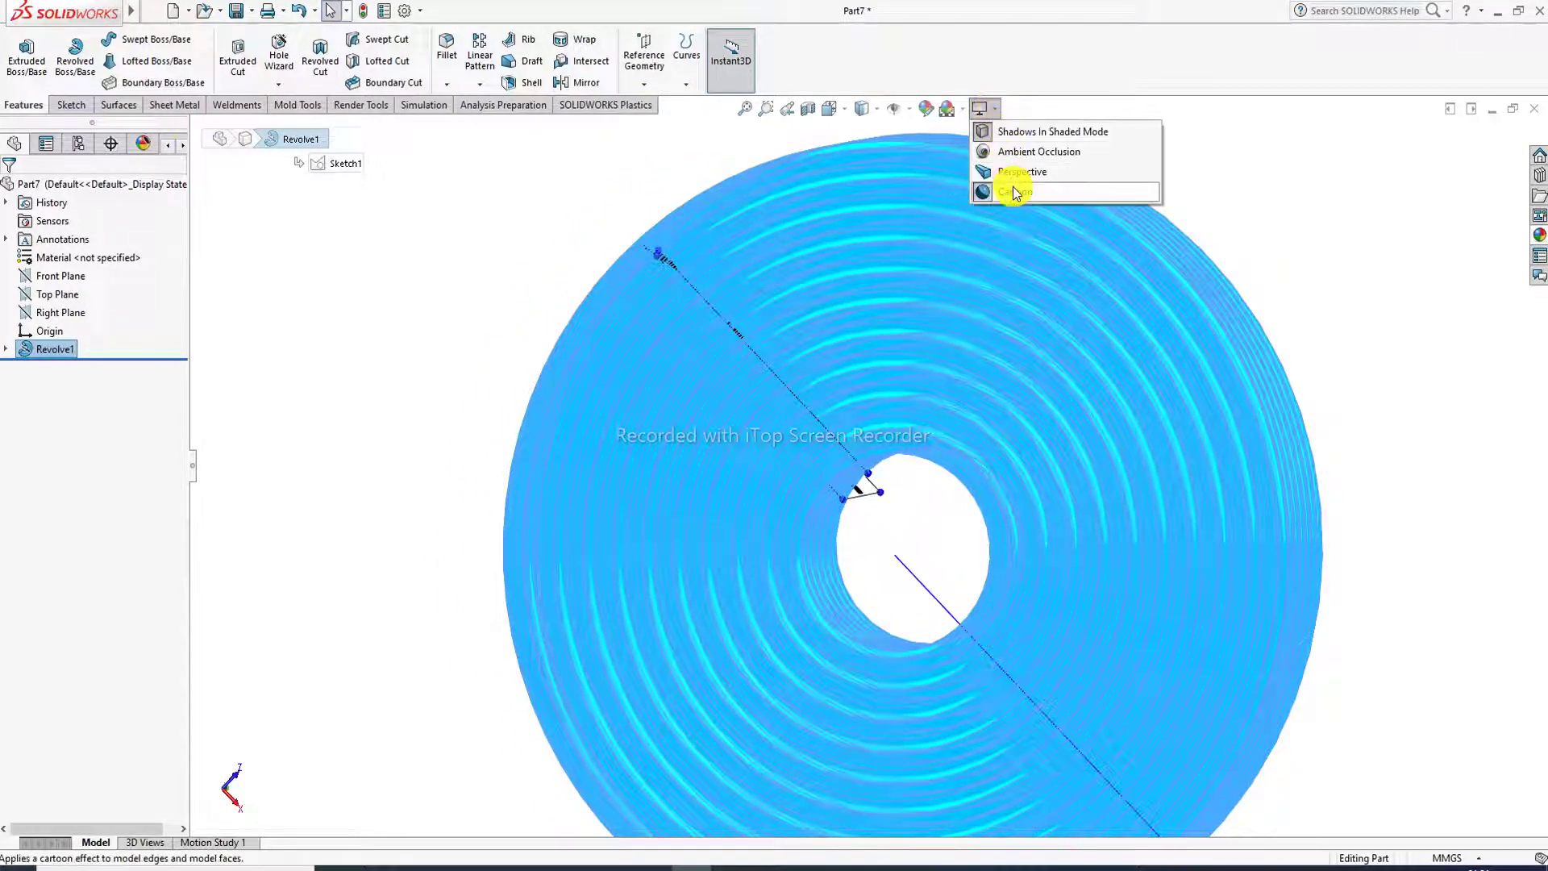
click(1013, 192)
scroll(1061, 446, up, 3)
middle_drag(1061, 446, 1042, 520)
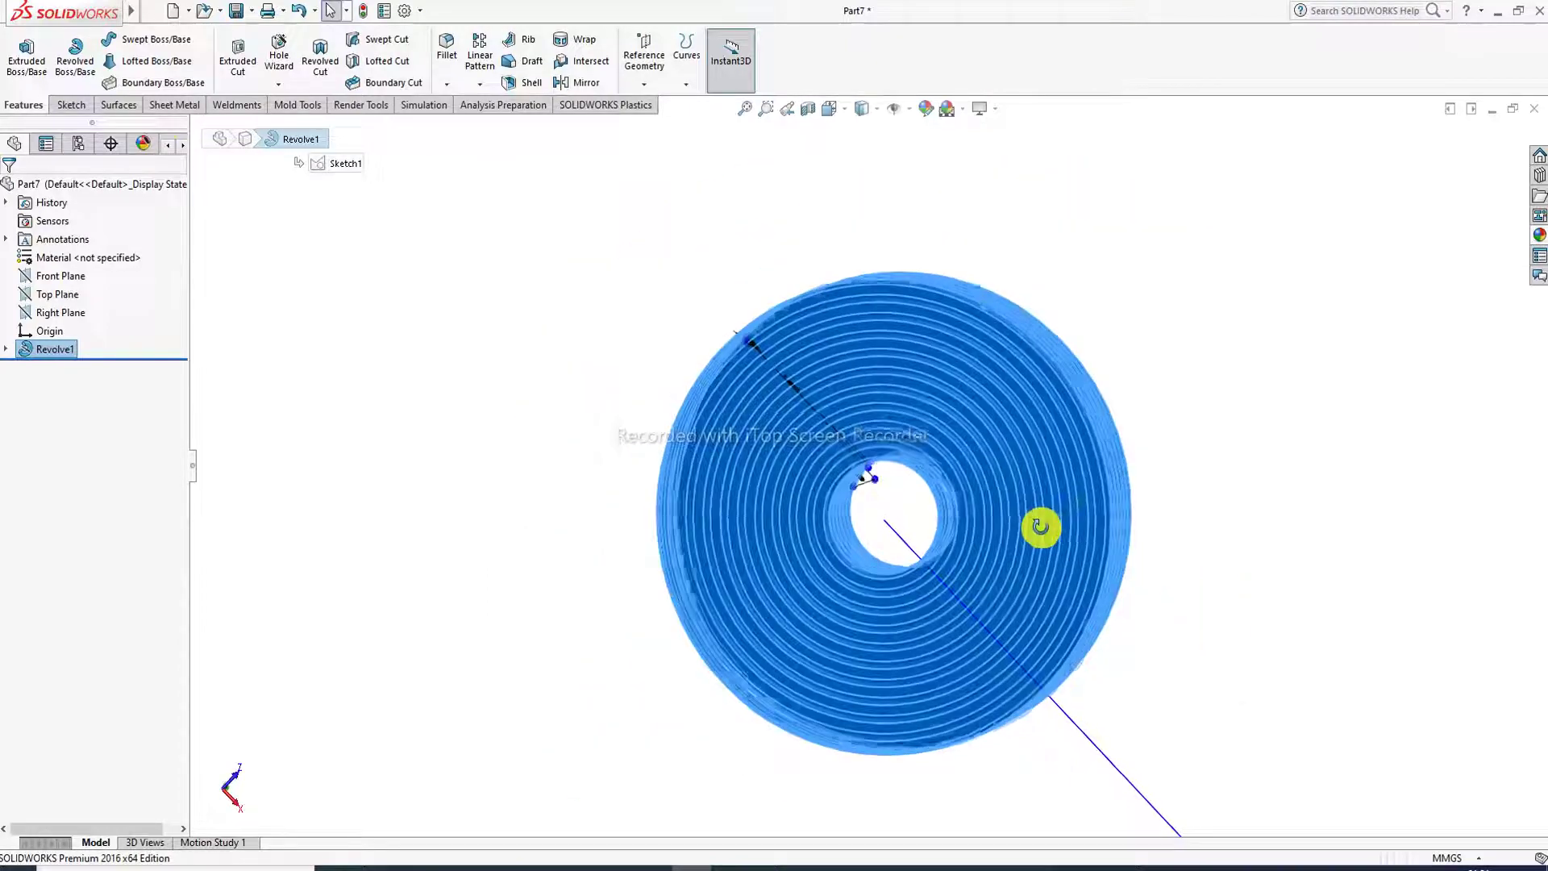
Step: Examine the revolved ring's concentric grooves, outer rim and central hole from several angles, finishing with the whole part fitted in view
scroll(990, 514, down, 6)
middle_drag(998, 479, 961, 447)
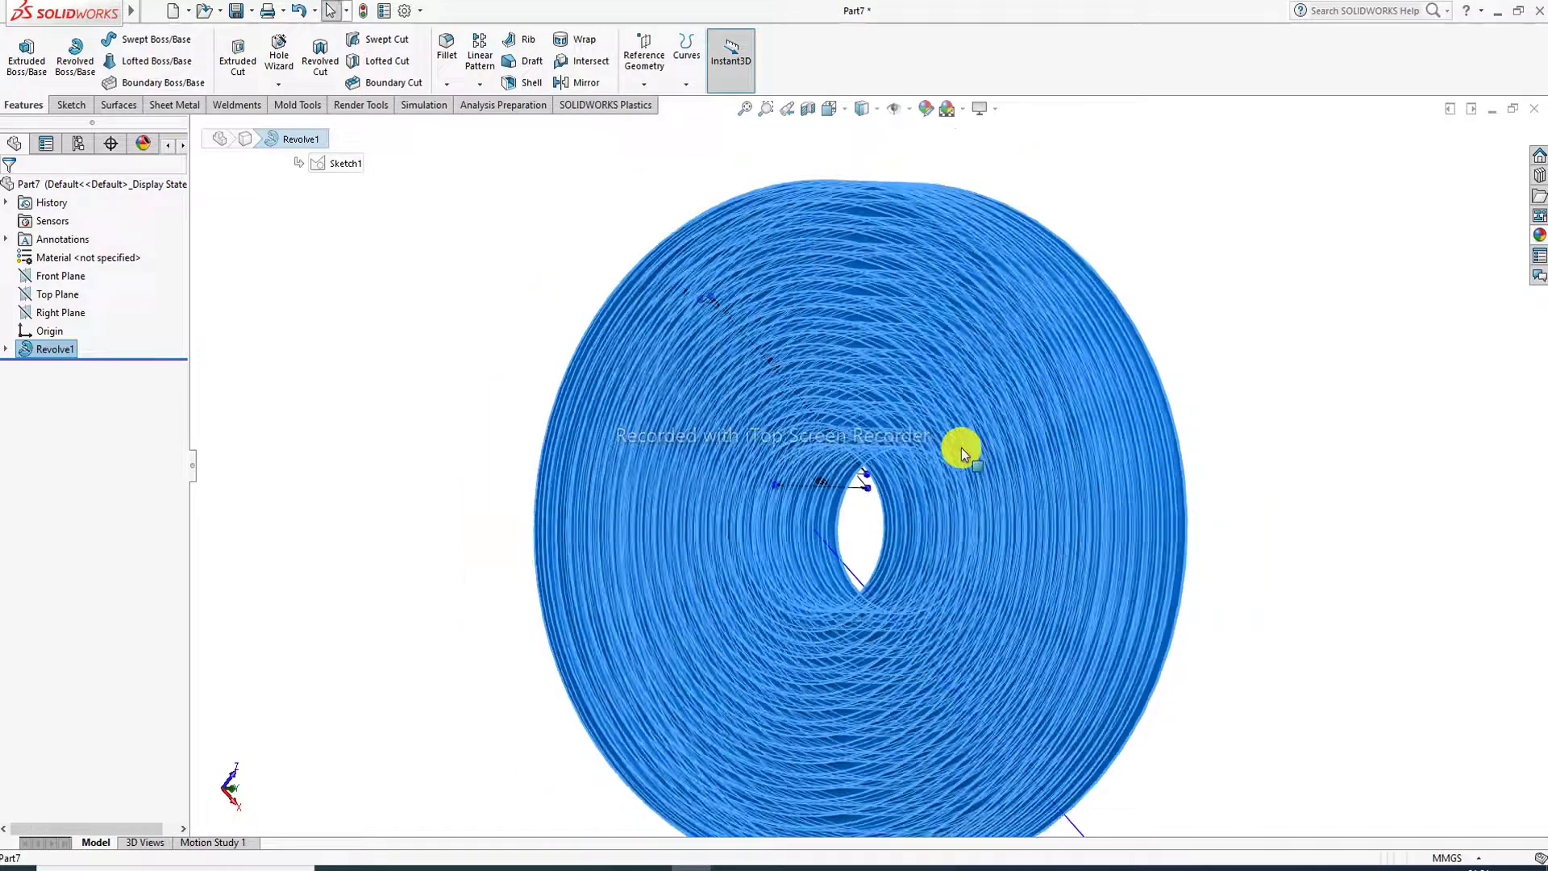
scroll(967, 511, up, 1)
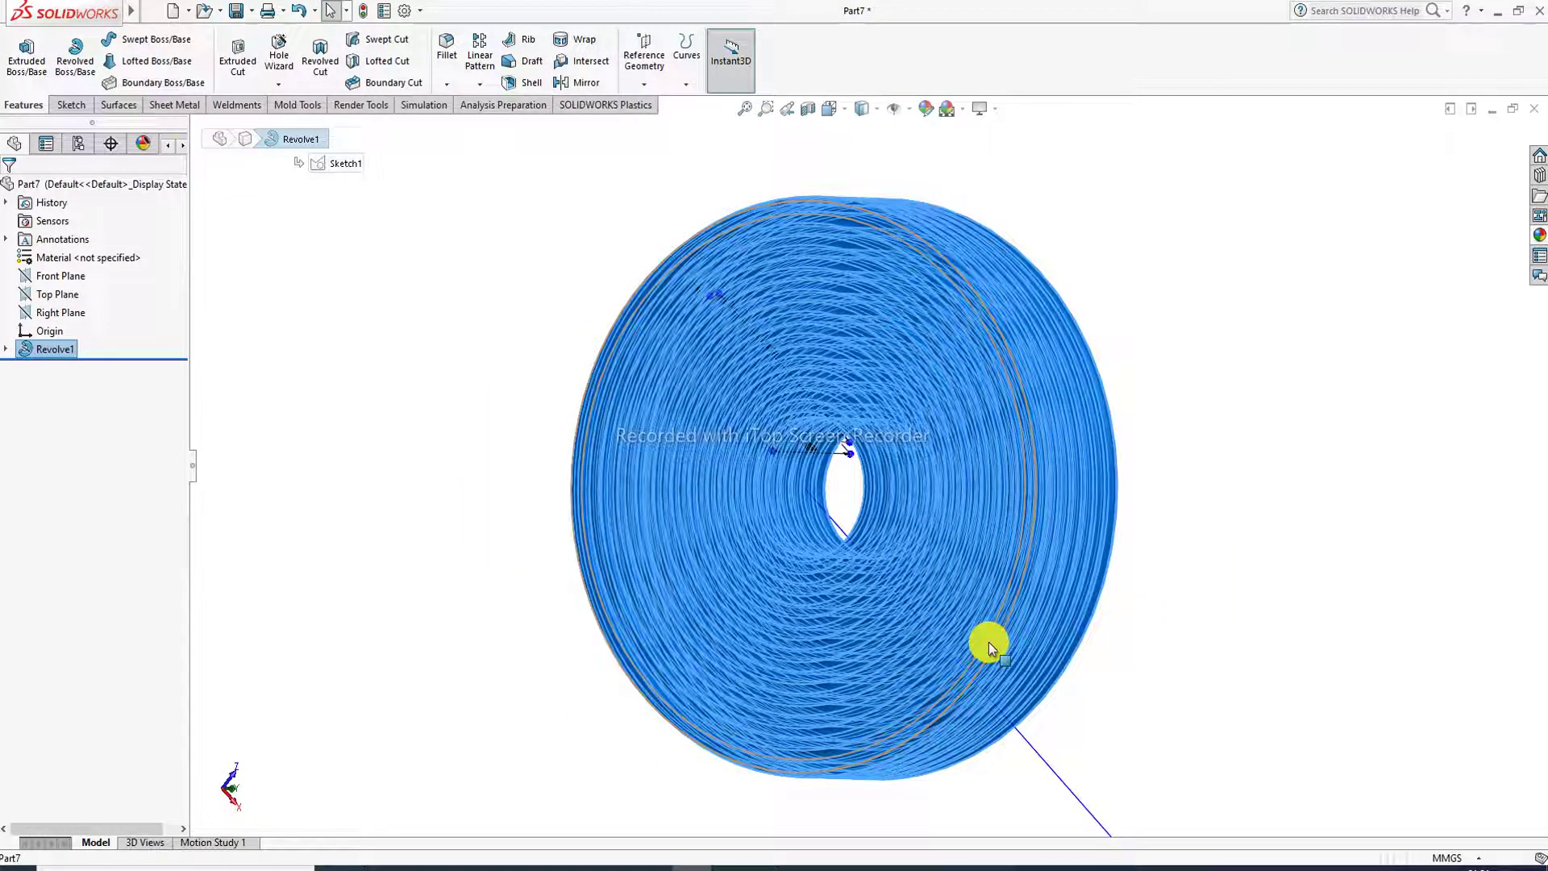
middle_drag(990, 641, 996, 404)
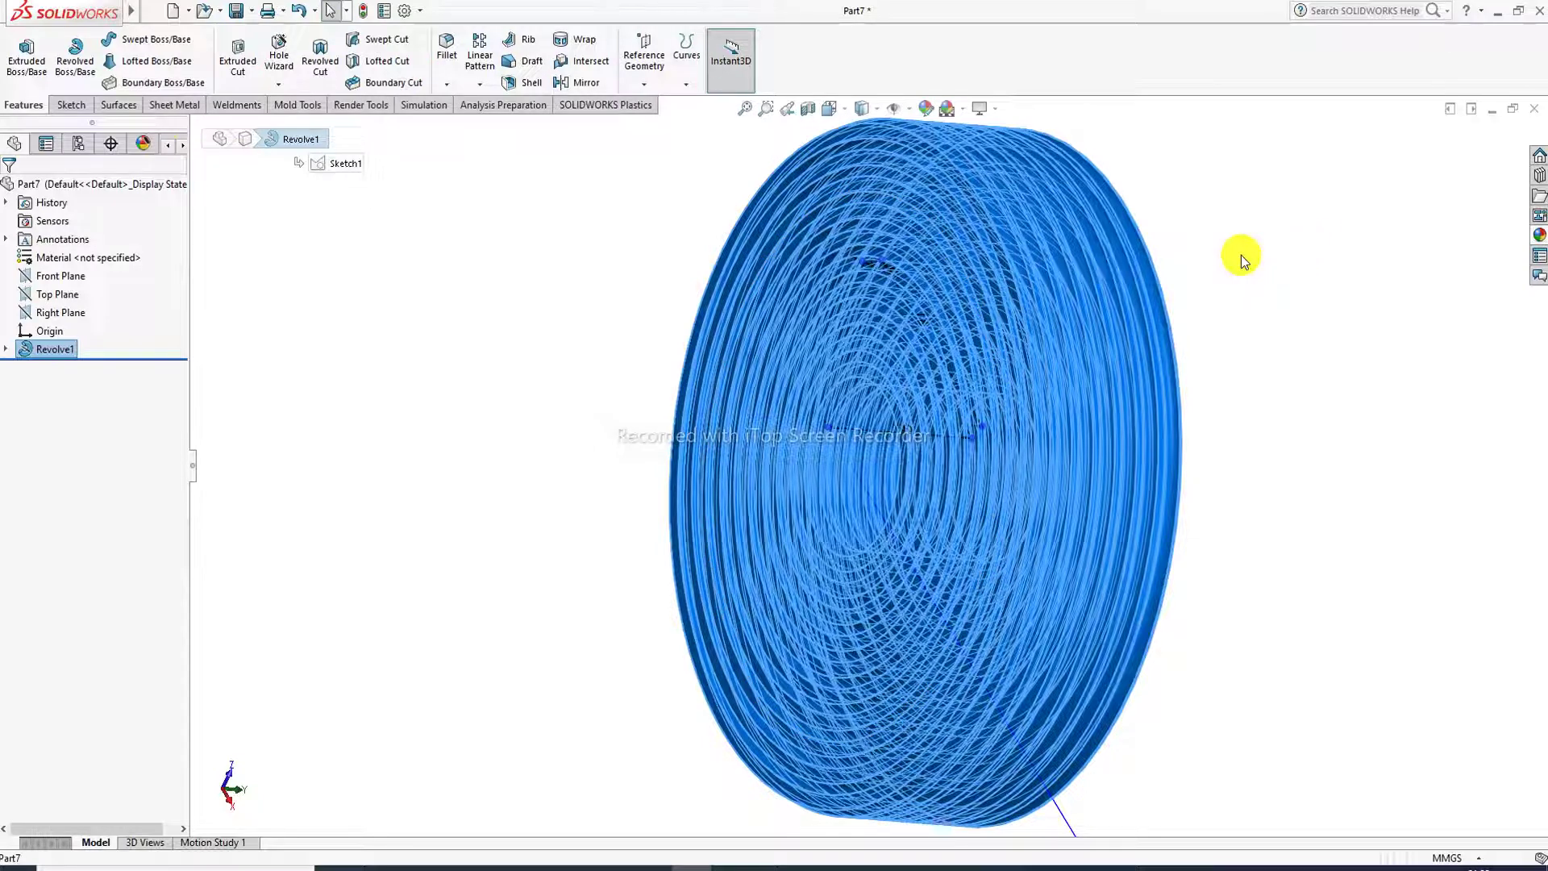
key(z)
middle_drag(1132, 375, 1229, 342)
scroll(1151, 346, down, 2)
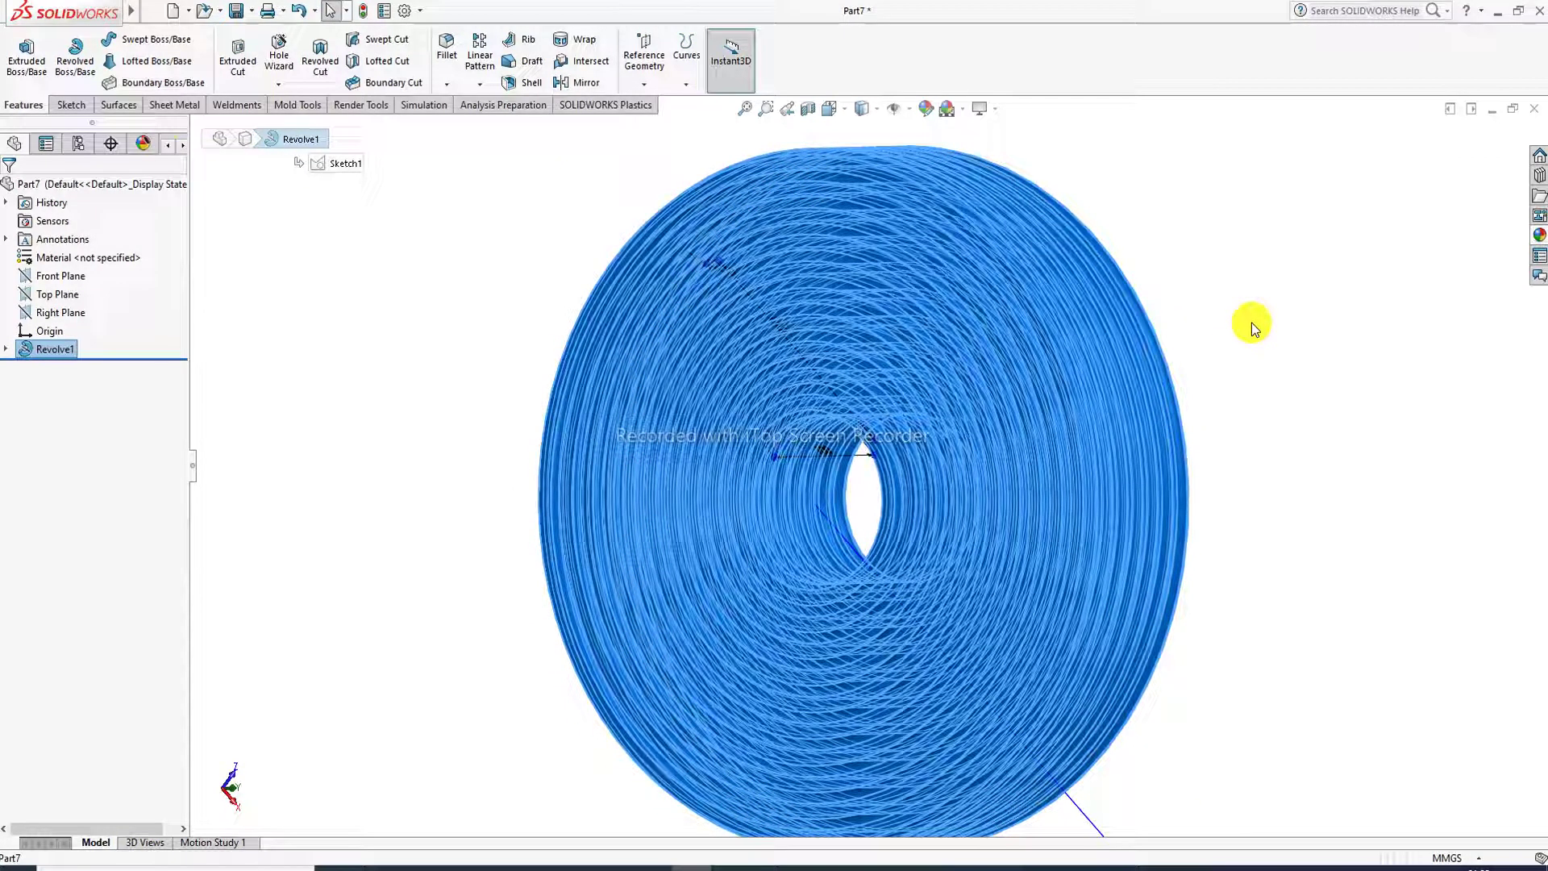
key(f)
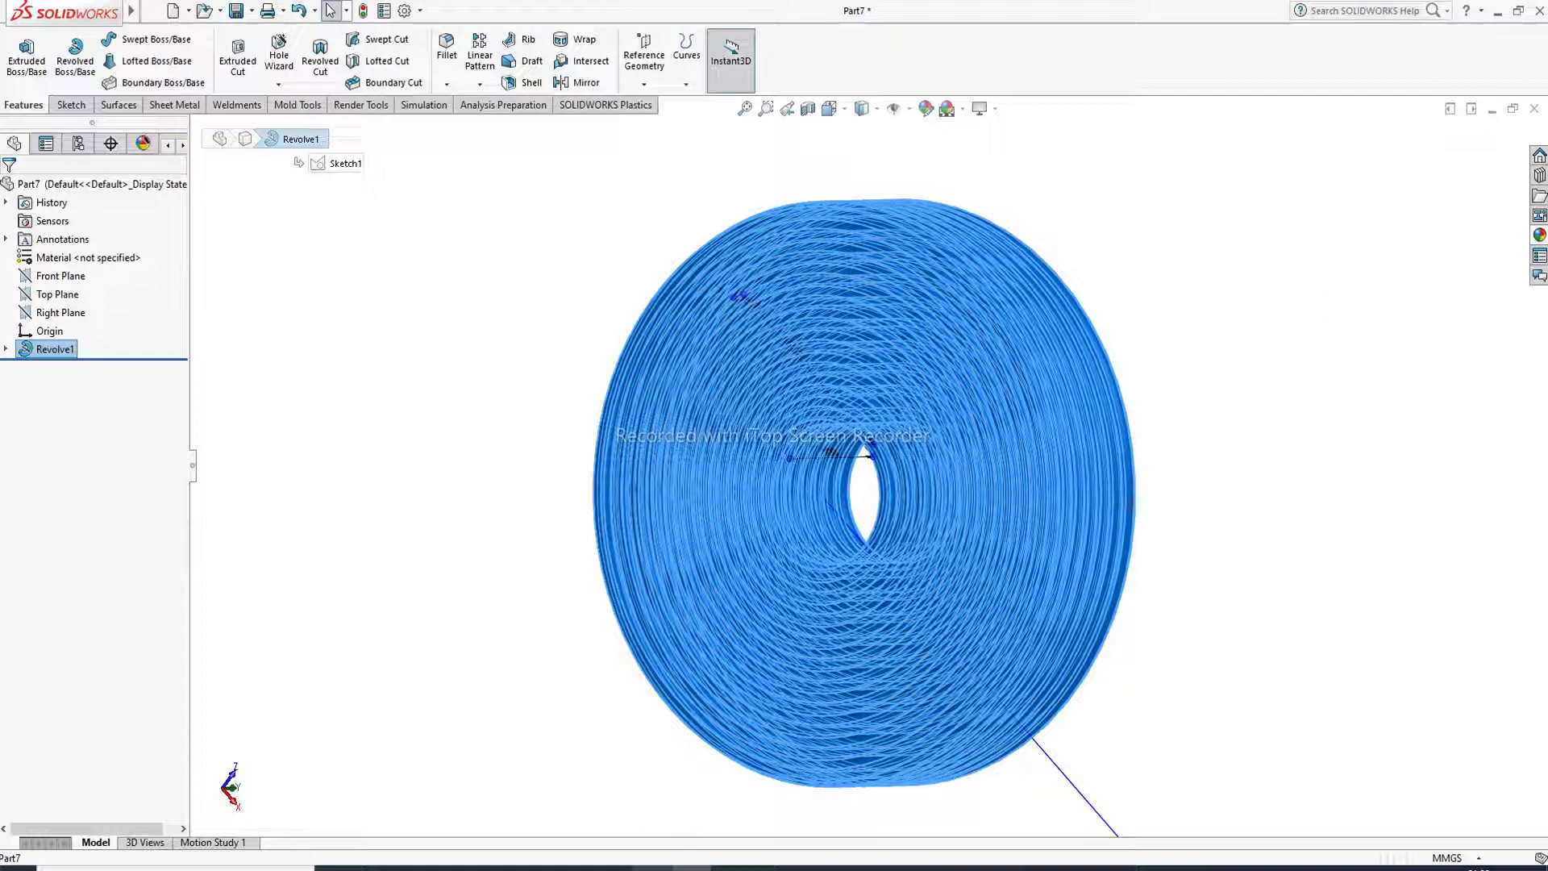
mouse_move(649, 868)
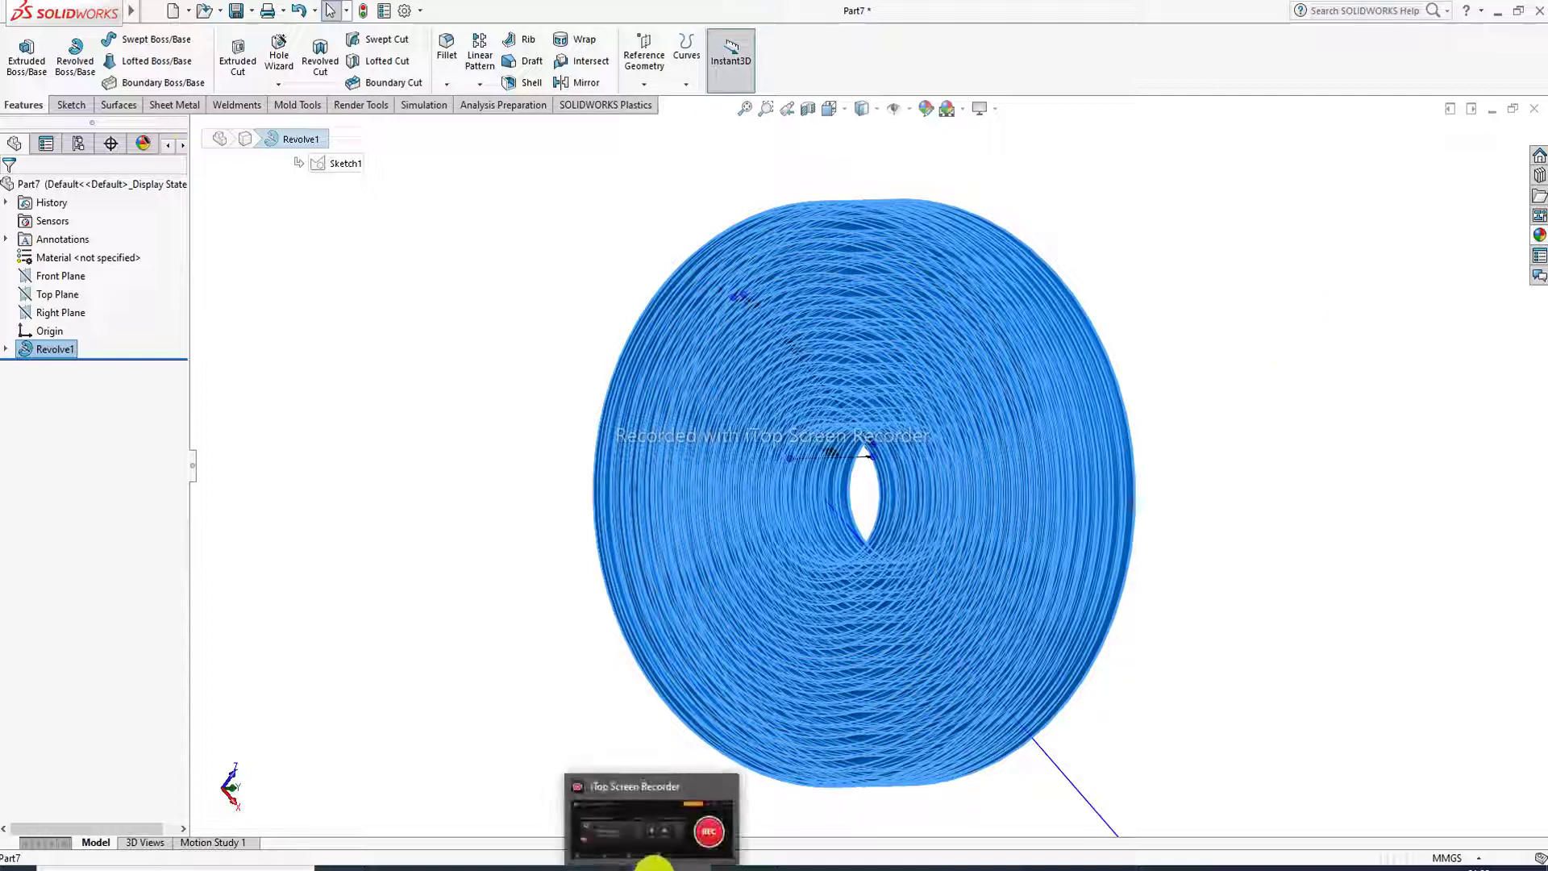